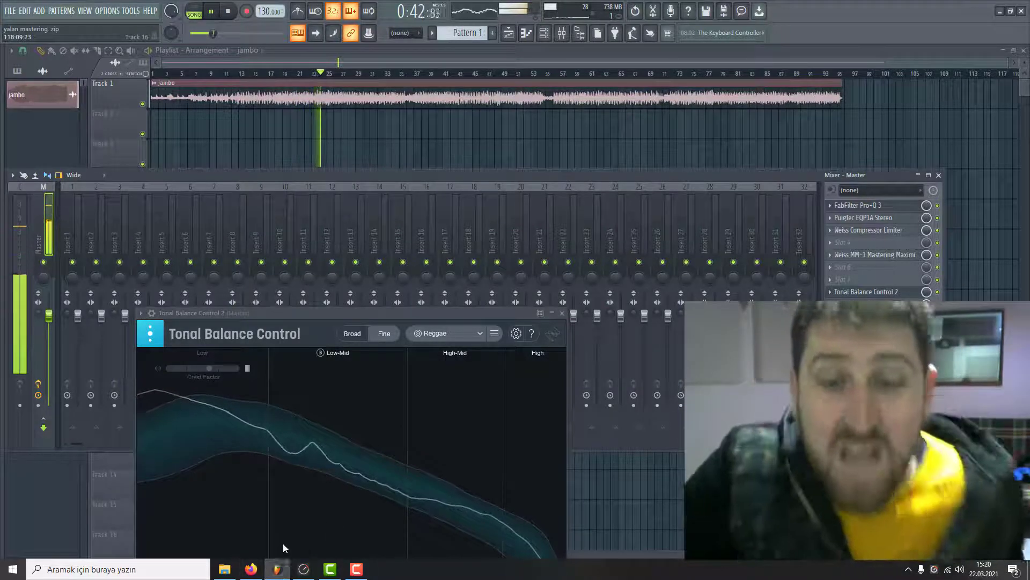
# Step: In RME TotalMix FX, lower the AN 1/2 software playback fader to -12.4 dB and the AN 1/2 hardware output fader to -11.4 dB
pyautogui.click(305, 573)
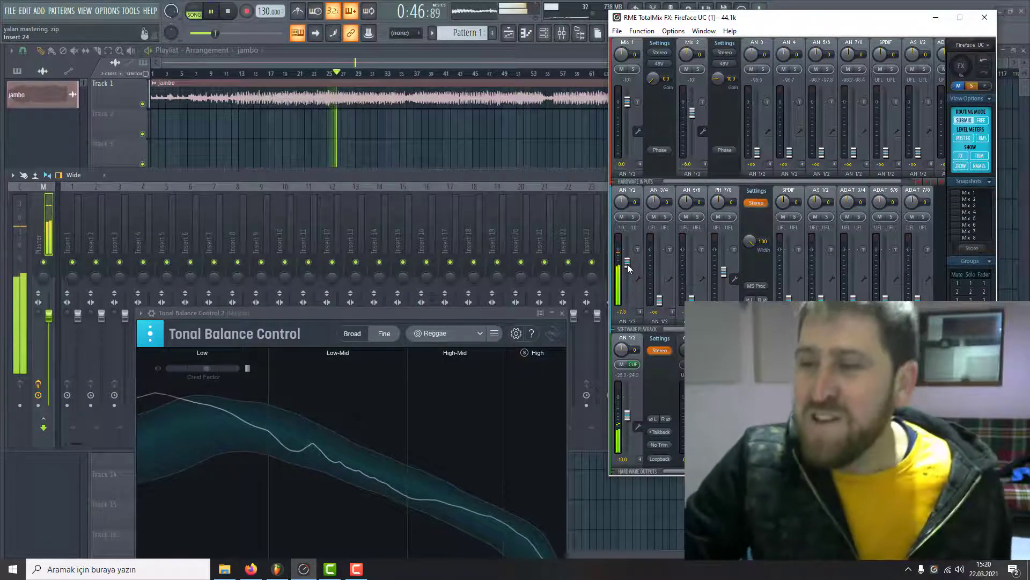
pyautogui.moveTo(628, 262); pyautogui.dragTo(627, 266)
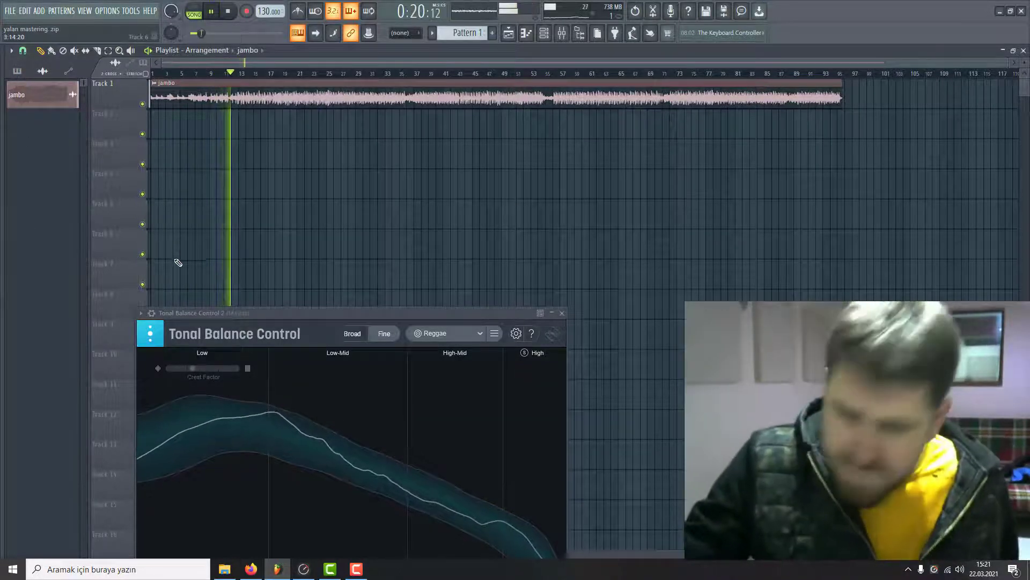
pyautogui.click(306, 568)
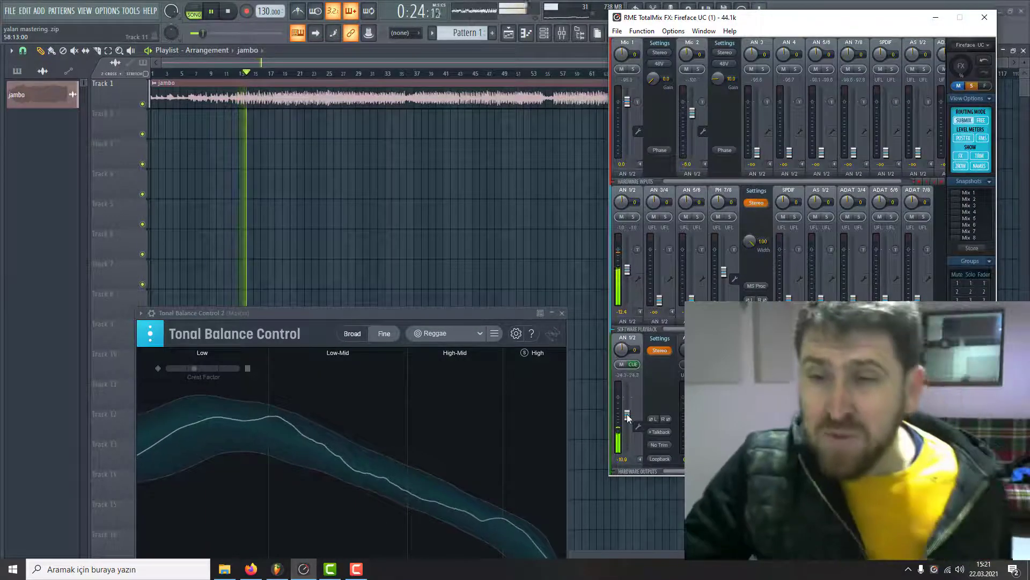
pyautogui.moveTo(627, 415); pyautogui.dragTo(627, 403)
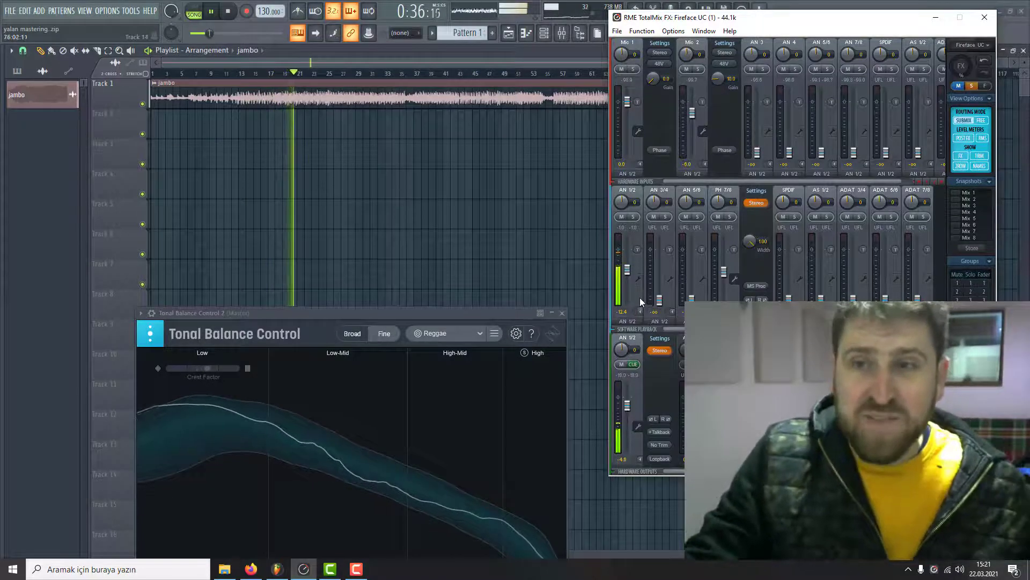
pyautogui.moveTo(628, 406); pyautogui.dragTo(631, 421)
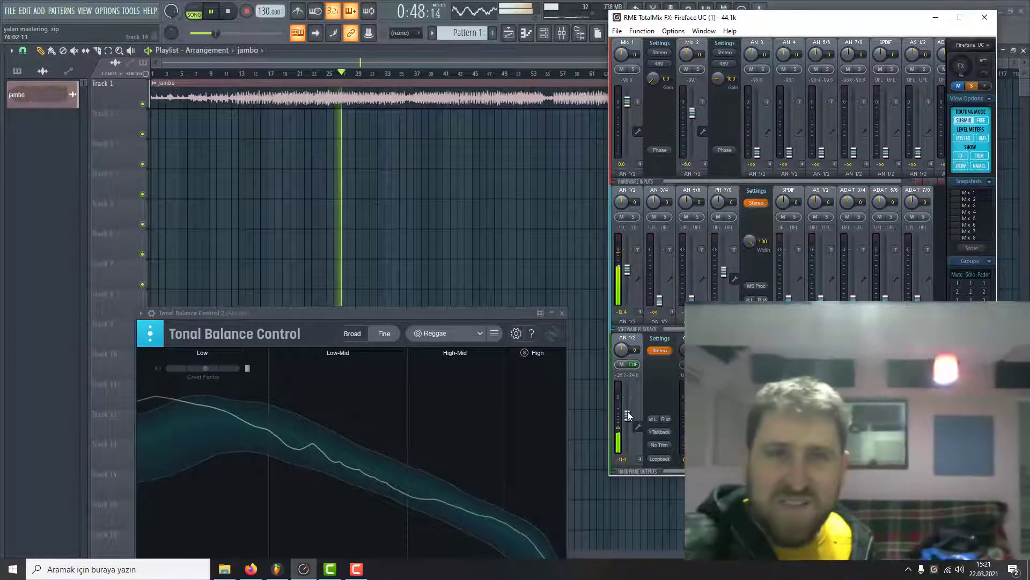
# Step: Replay the song from its start and raise the AN 1/2 software playback fader in TotalMix FX to -4.0 dB
pyautogui.click(212, 12)
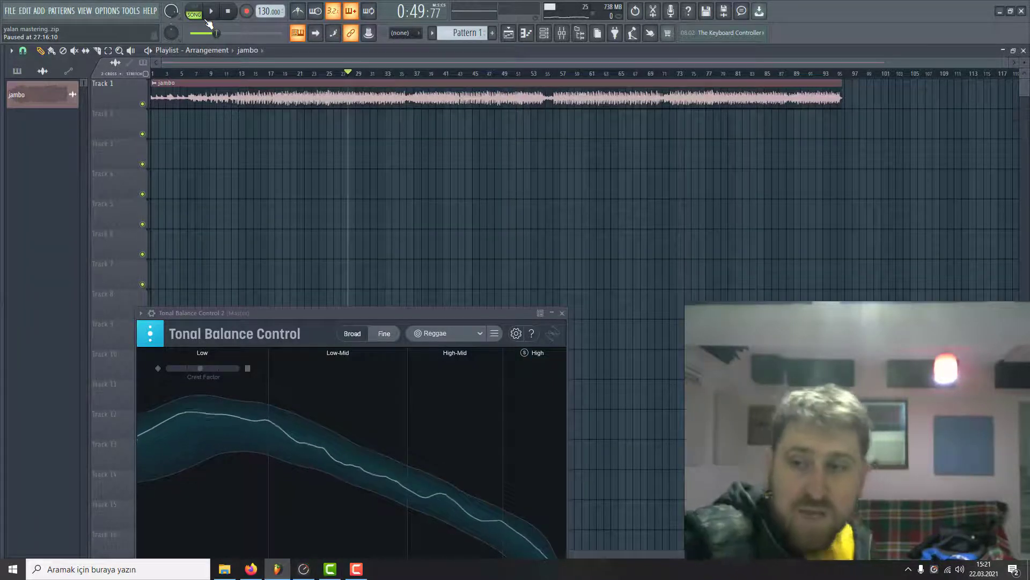
pyautogui.moveTo(193, 75); pyautogui.dragTo(121, 80)
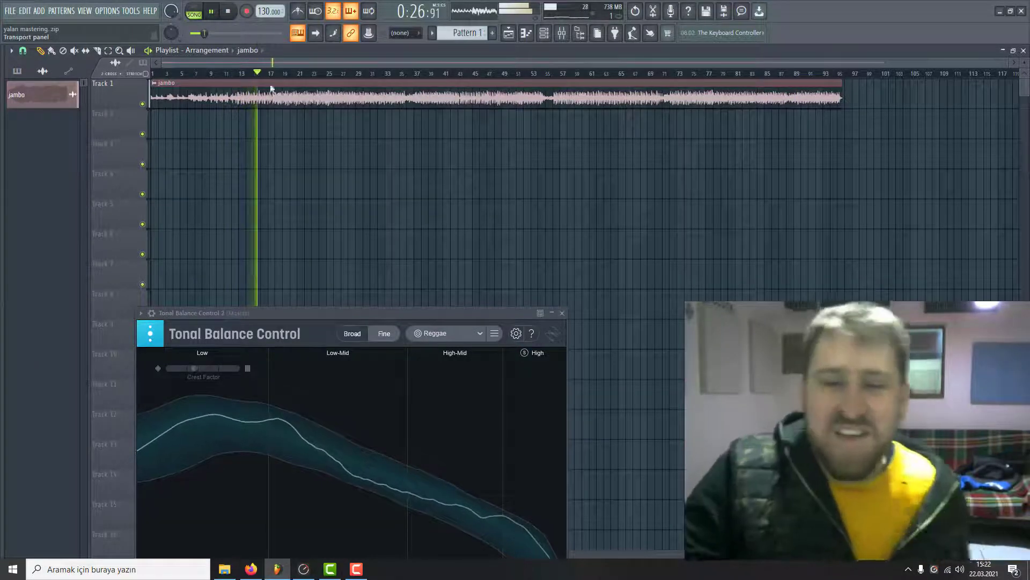
pyautogui.click(304, 568)
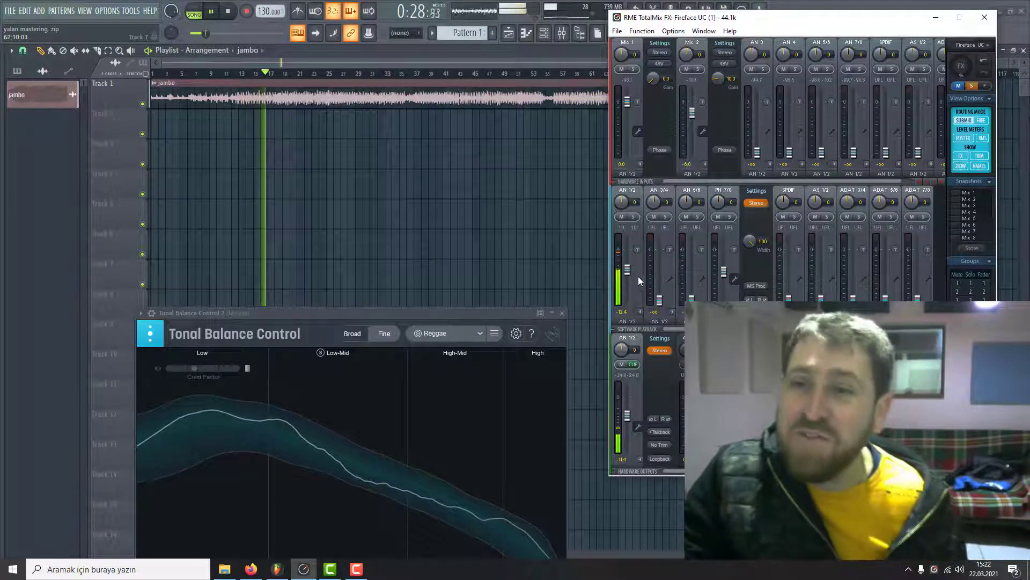
pyautogui.moveTo(627, 270); pyautogui.dragTo(626, 259)
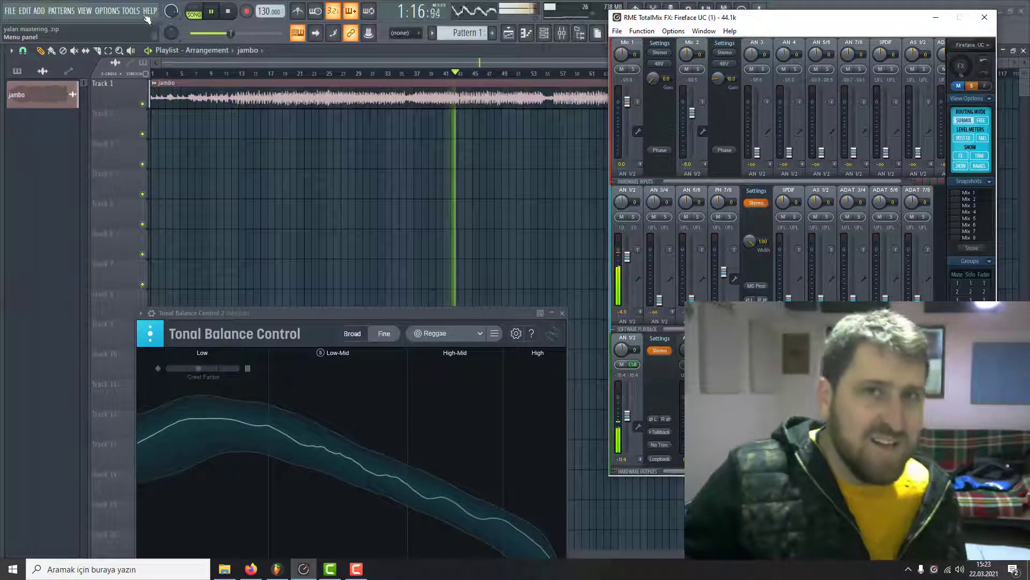
# Step: Return to the FL Studio playlist, pause the song and replay it from about 1:38 while watching the tonal balance curve
pyautogui.click(231, 33)
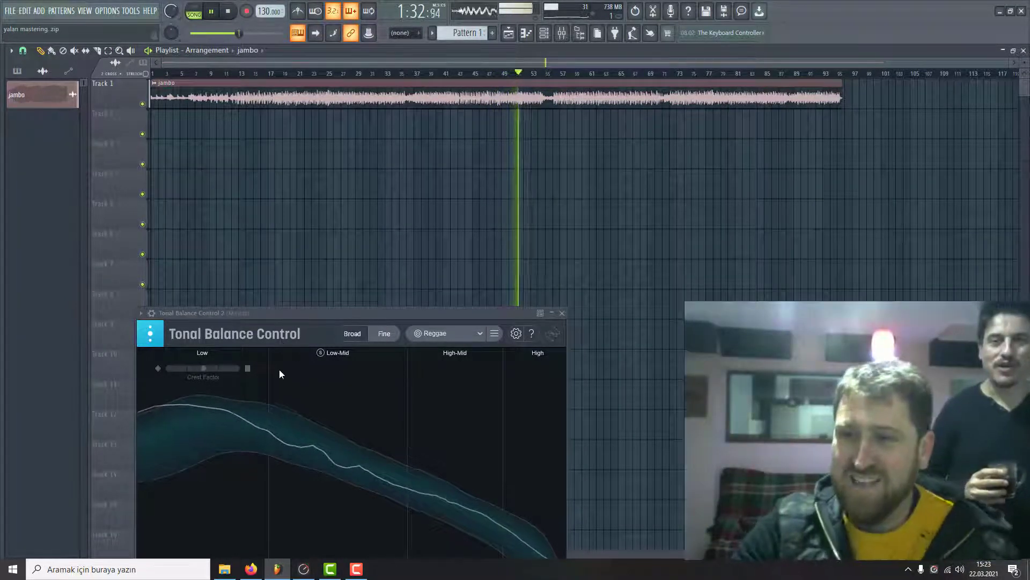
pyautogui.scroll(-5, 177, 13)
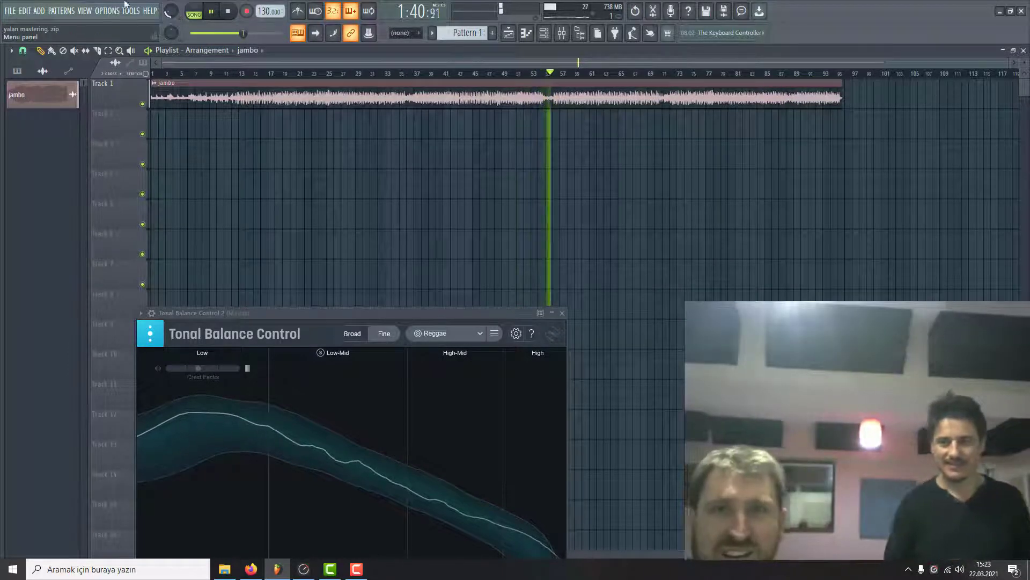
pyautogui.press('space')
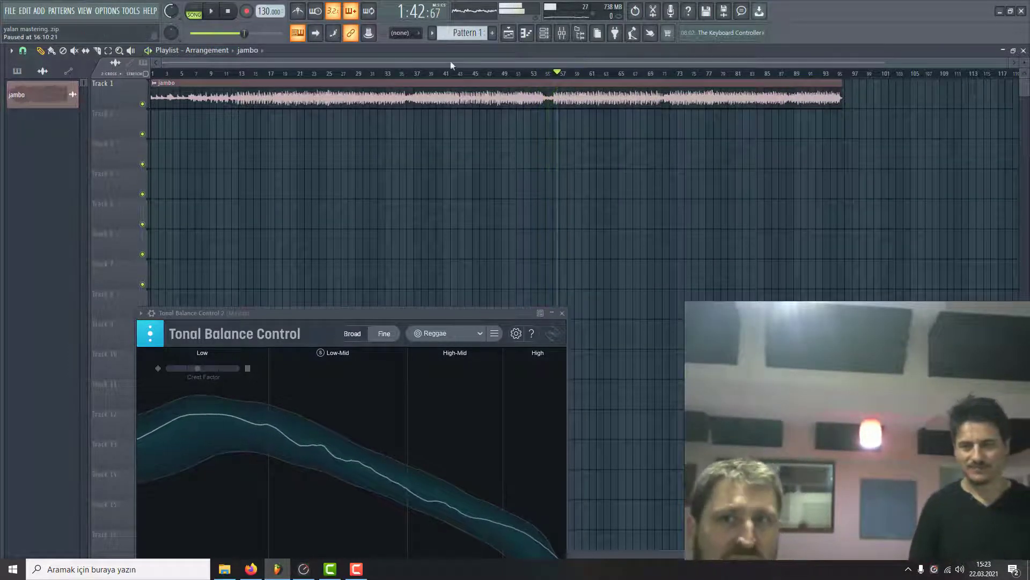
pyautogui.click(545, 74)
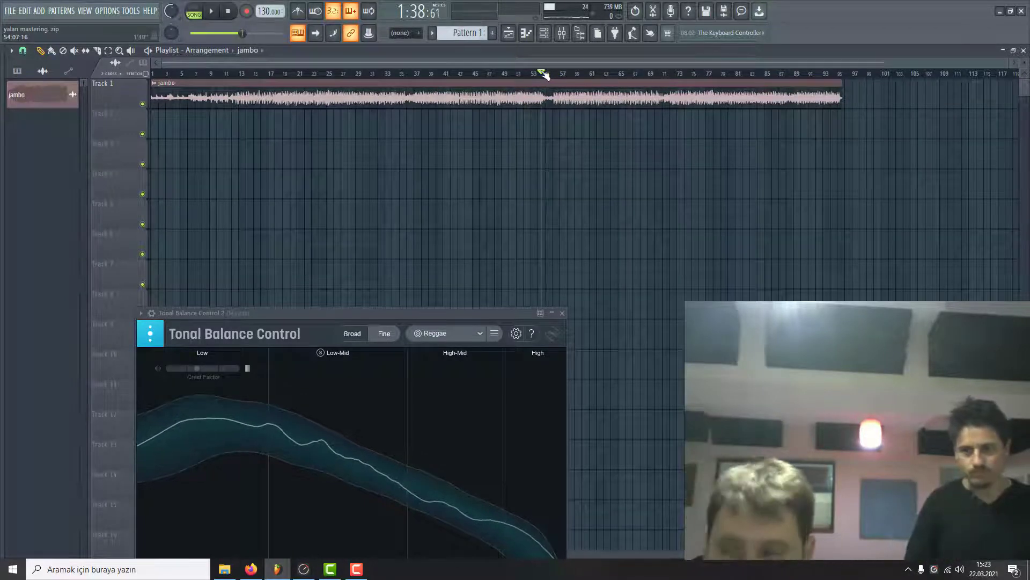
pyautogui.press('space')
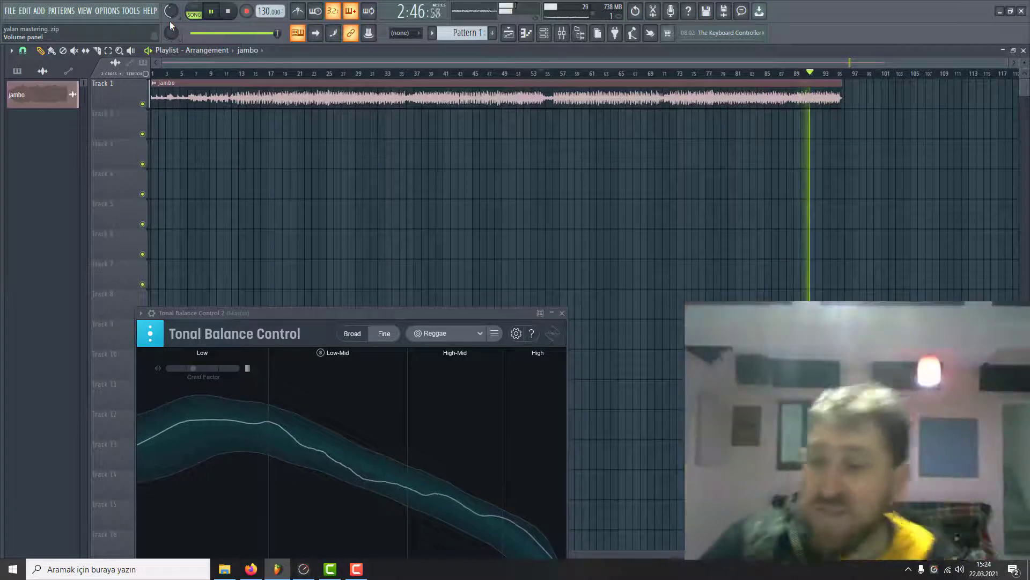
# Step: Stop playback and return the playhead to the start of the song
pyautogui.click(304, 570)
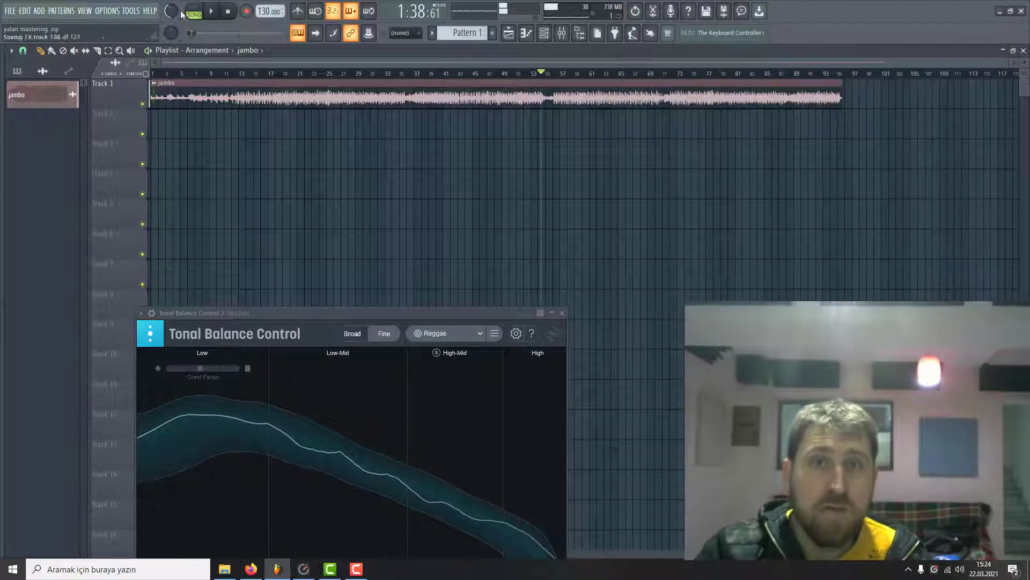
pyautogui.scroll(10, 179, 19)
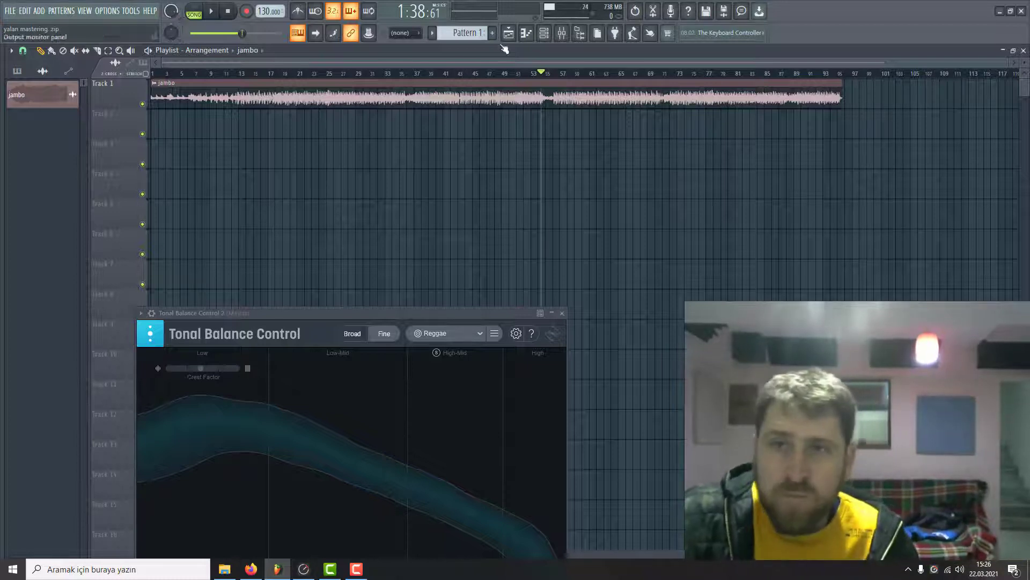
pyautogui.press('space')
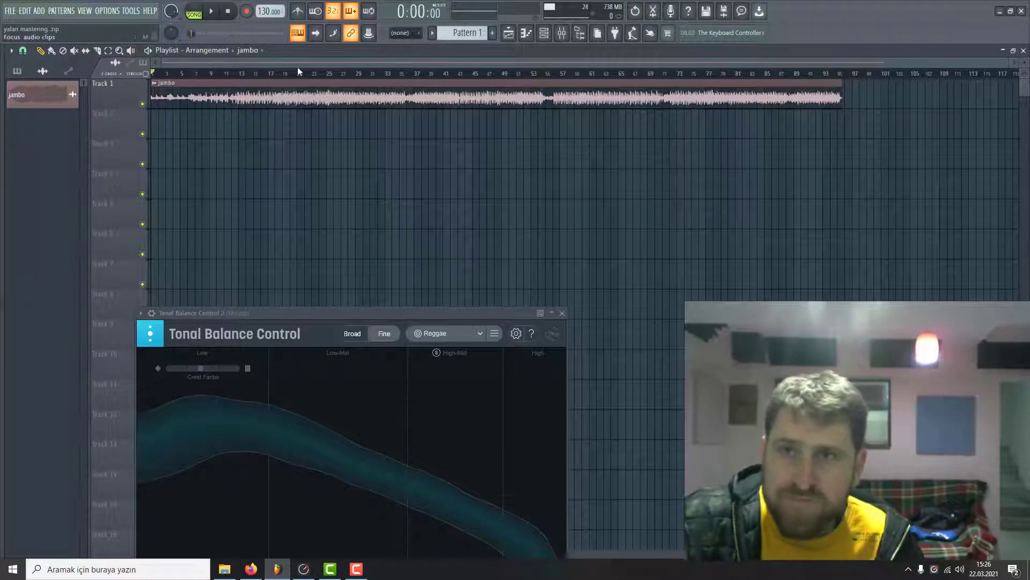
# Step: Play the song from the start with the mixer open and reposition the Tonal Balance Control window to show its full spectrum graph
pyautogui.click(569, 36)
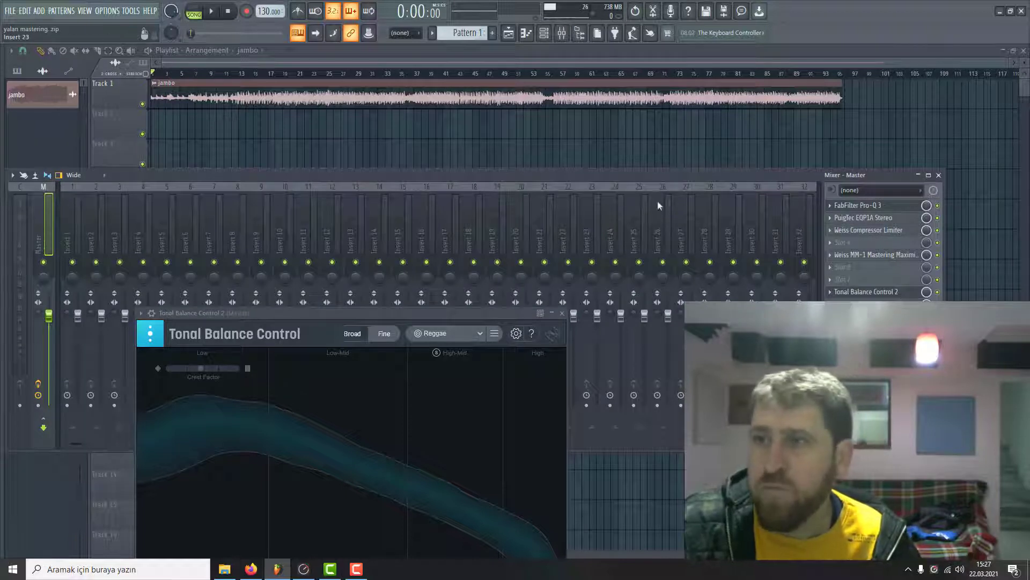
pyautogui.click(889, 205)
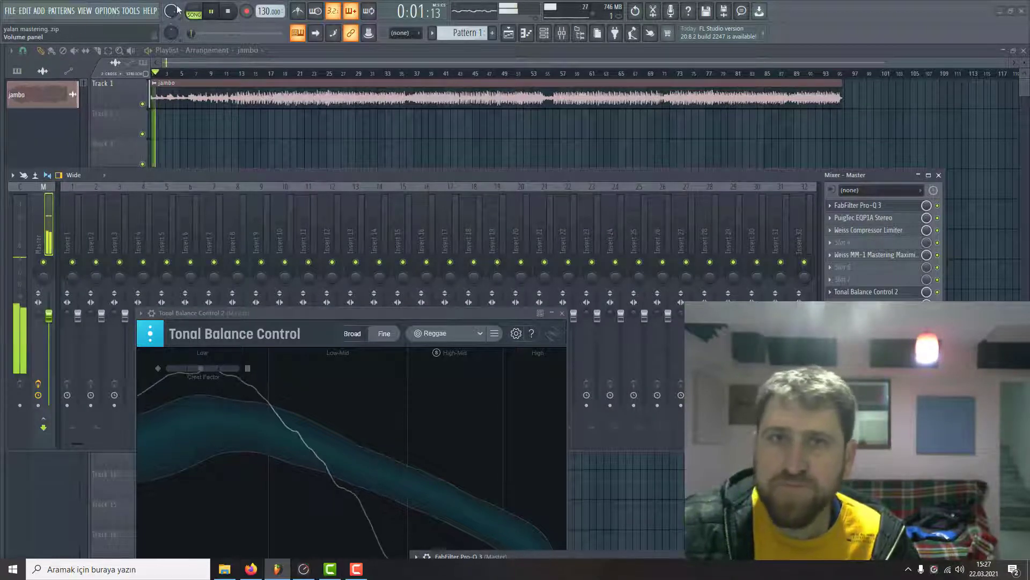
pyautogui.click(303, 569)
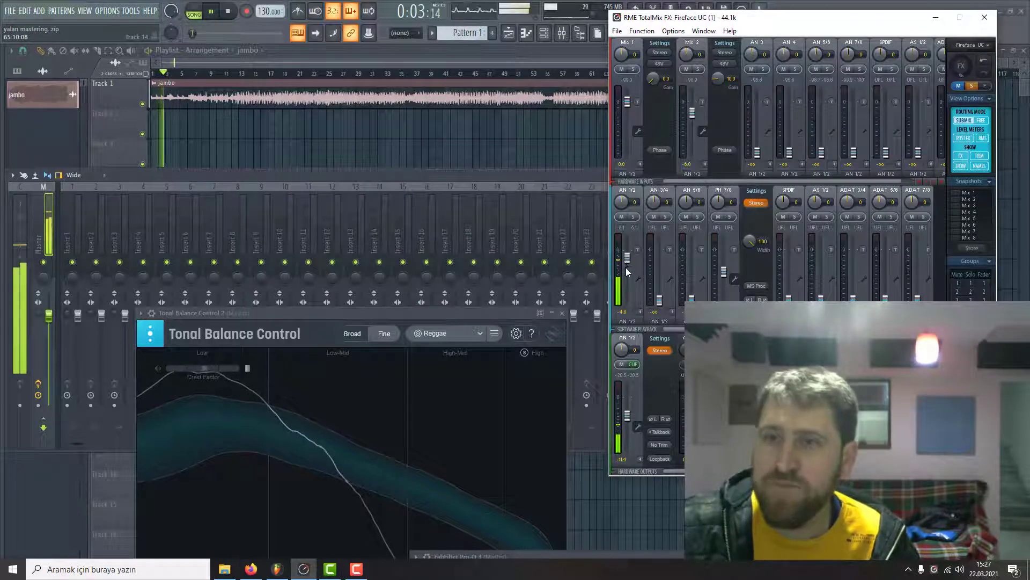
pyautogui.moveTo(470, 313); pyautogui.dragTo(476, 225)
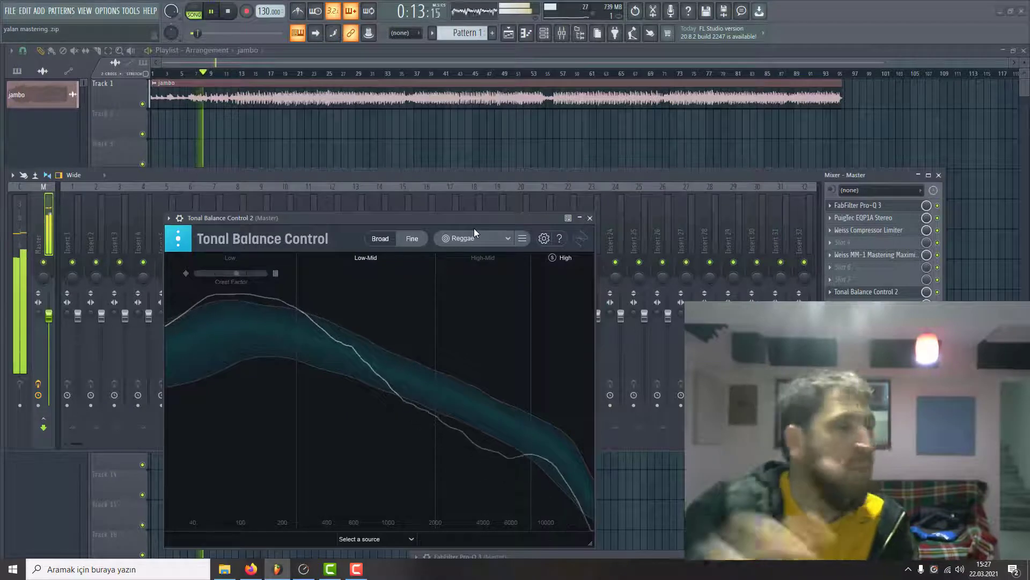
pyautogui.press('space')
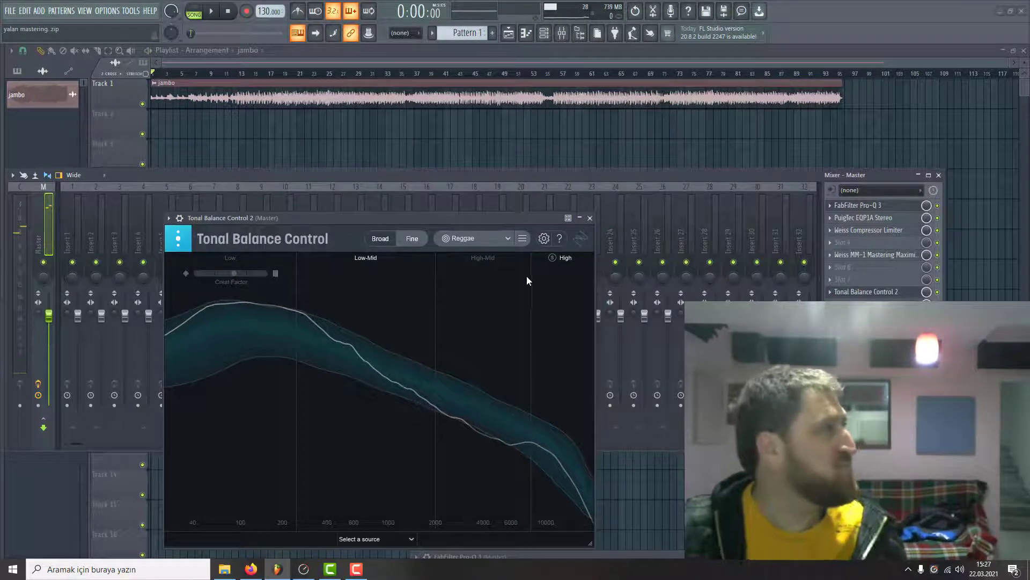
# Step: Set the playlist snap to Cell and play the song from about 0:05 to check its curve in Tonal Balance Control
pyautogui.click(185, 76)
pyautogui.click(23, 51)
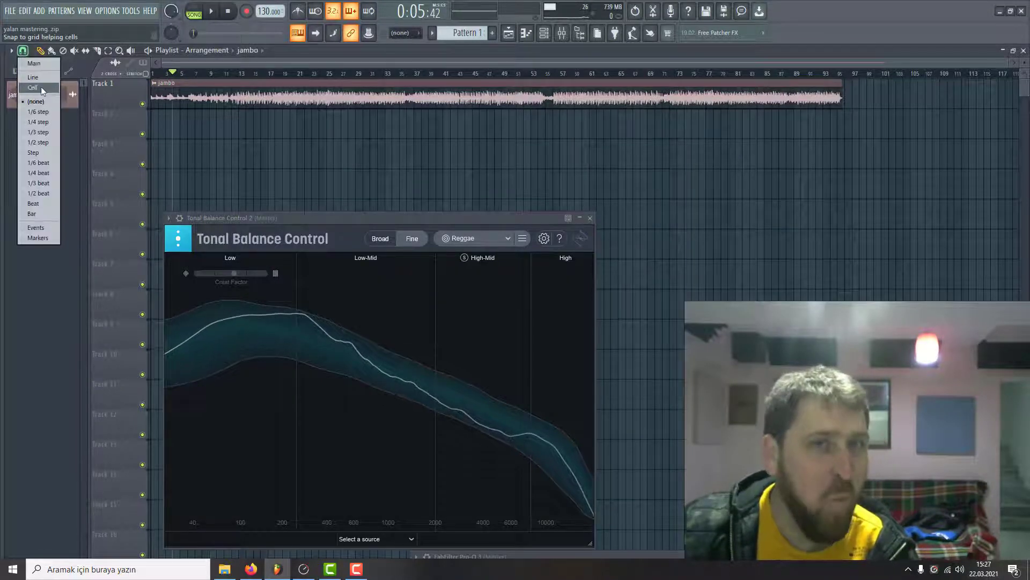
pyautogui.click(41, 86)
pyautogui.press('space')
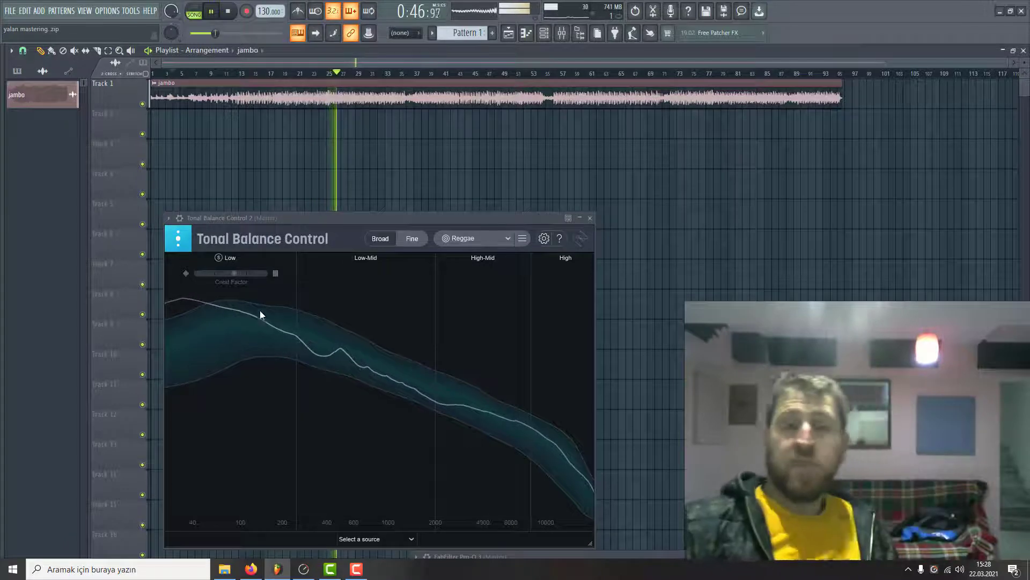
pyautogui.moveTo(312, 215); pyautogui.dragTo(360, 166)
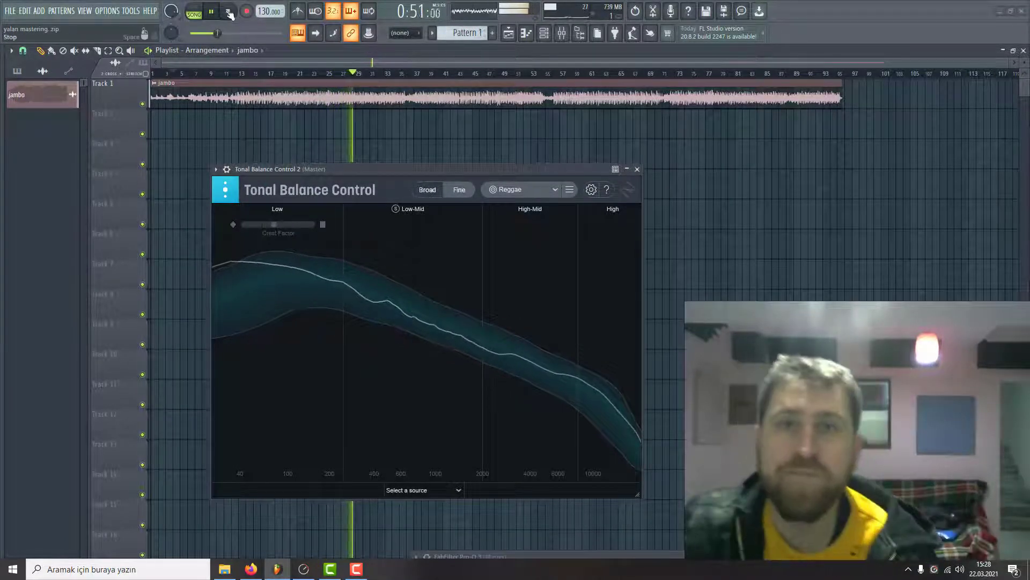
pyautogui.press('space')
# Step: Open FabFilter Pro-Q 3 on the master track and add a Low Cut band at the low end of the spectrum
pyautogui.click(562, 34)
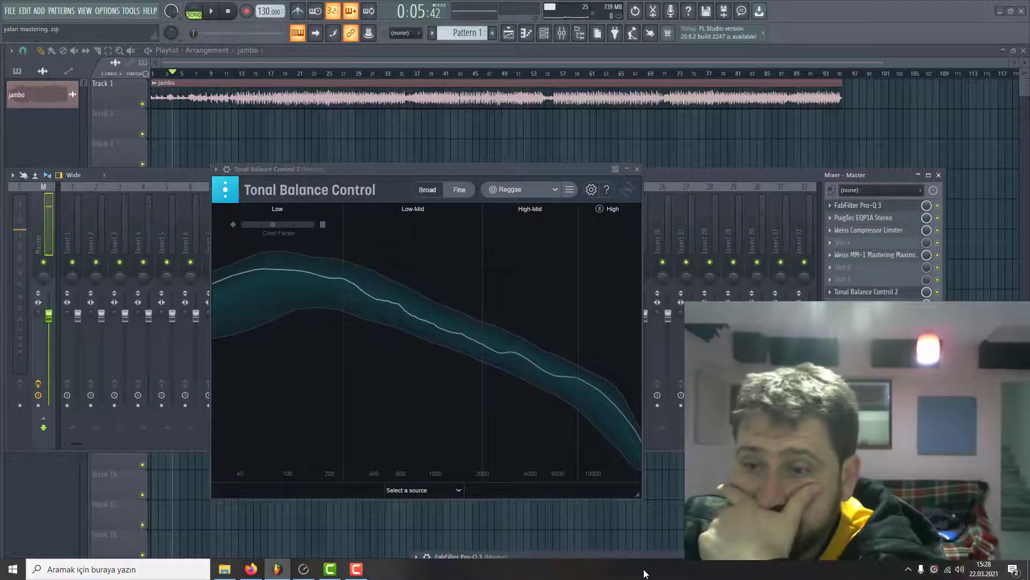
pyautogui.click(858, 205)
pyautogui.moveTo(305, 277); pyautogui.dragTo(298, 275)
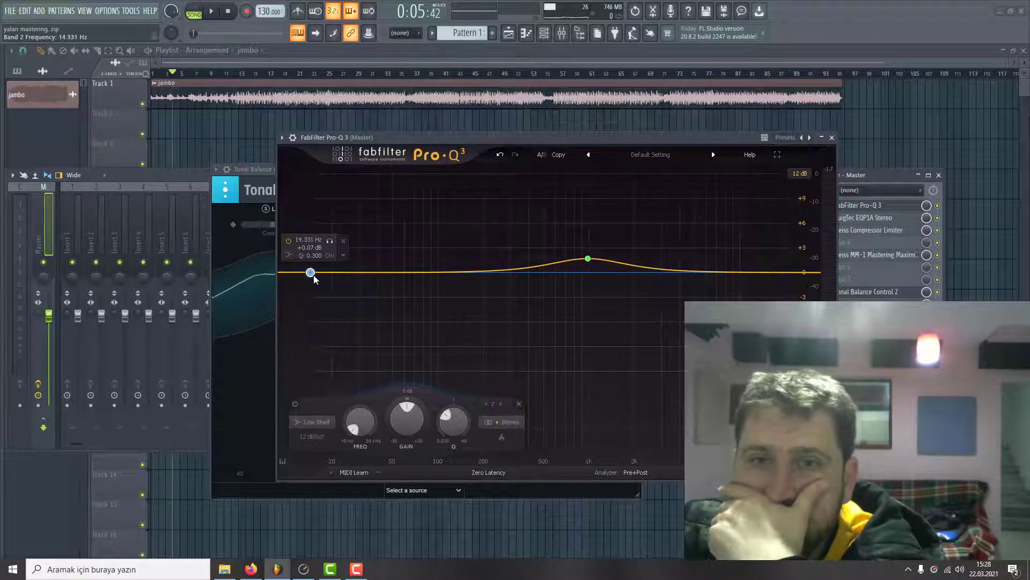
pyautogui.click(289, 254)
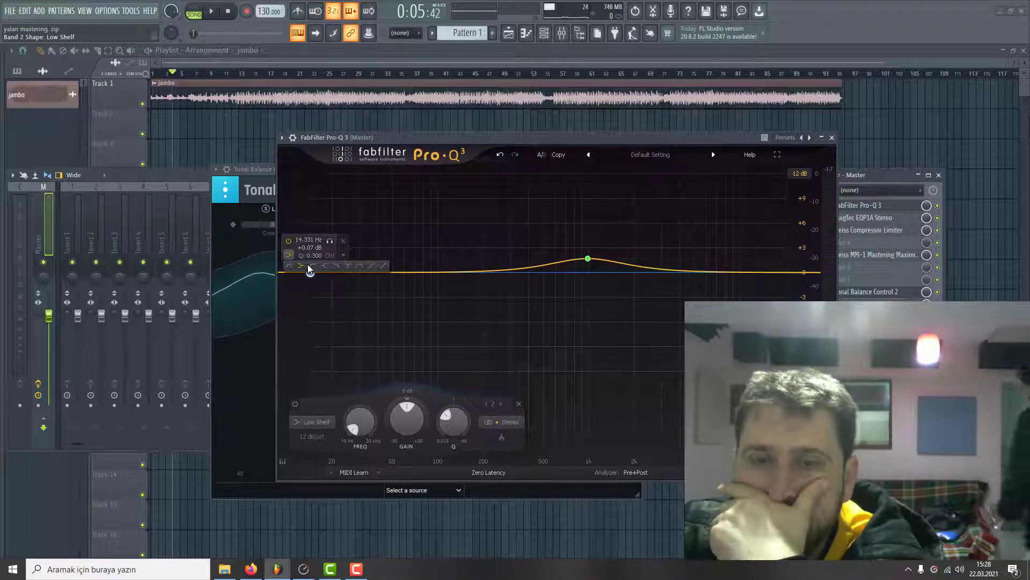
pyautogui.click(308, 264)
# Step: Set the low-cut band's slope to 72 dB/oct and its frequency to about 16.3 Hz
pyautogui.click(304, 337)
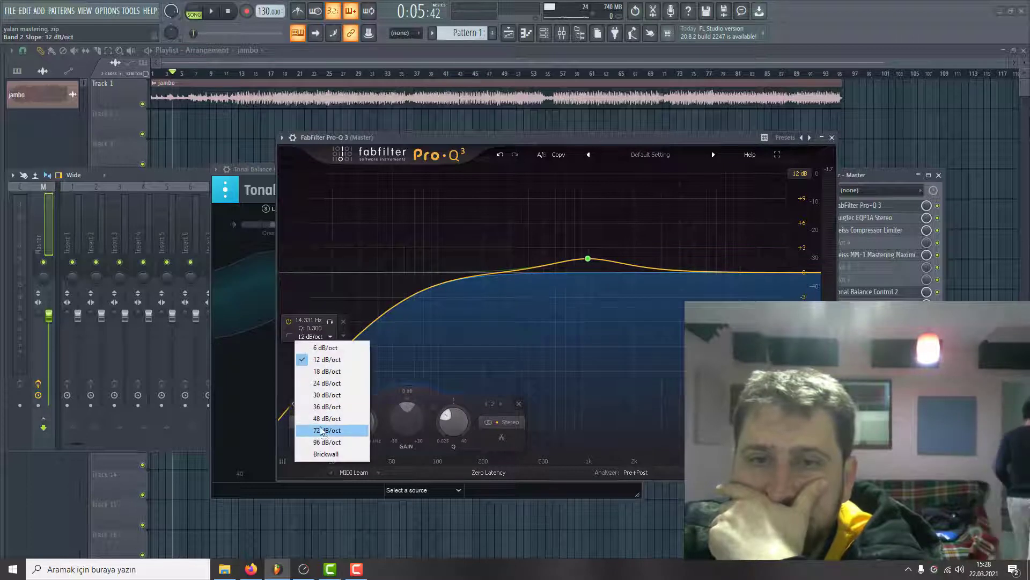
pyautogui.click(325, 439)
pyautogui.moveTo(310, 353); pyautogui.dragTo(319, 276)
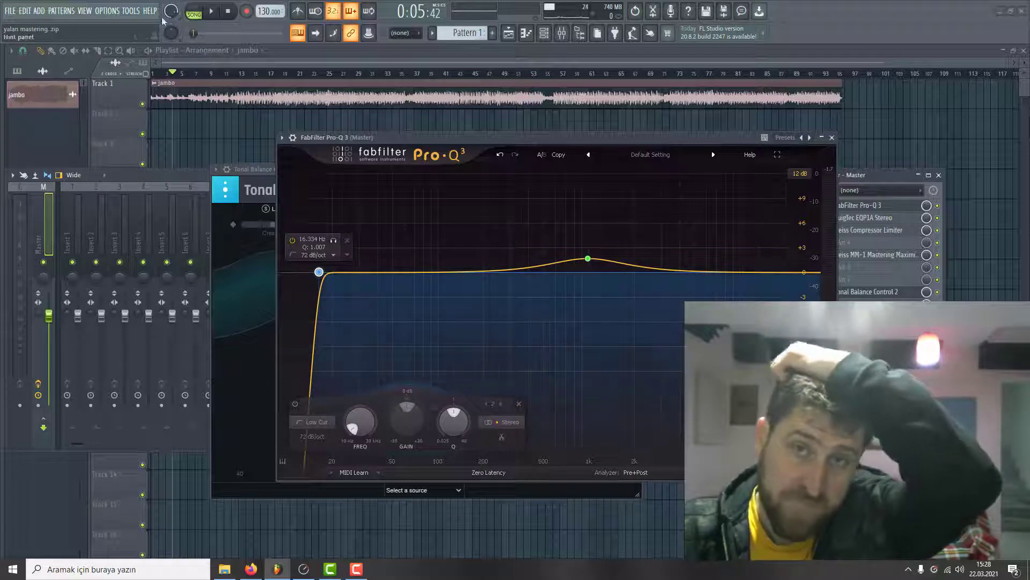
# Step: Play the song to audition the low cut, close the FabFilter Pro-Q 3 window and stop playback
pyautogui.click(212, 16)
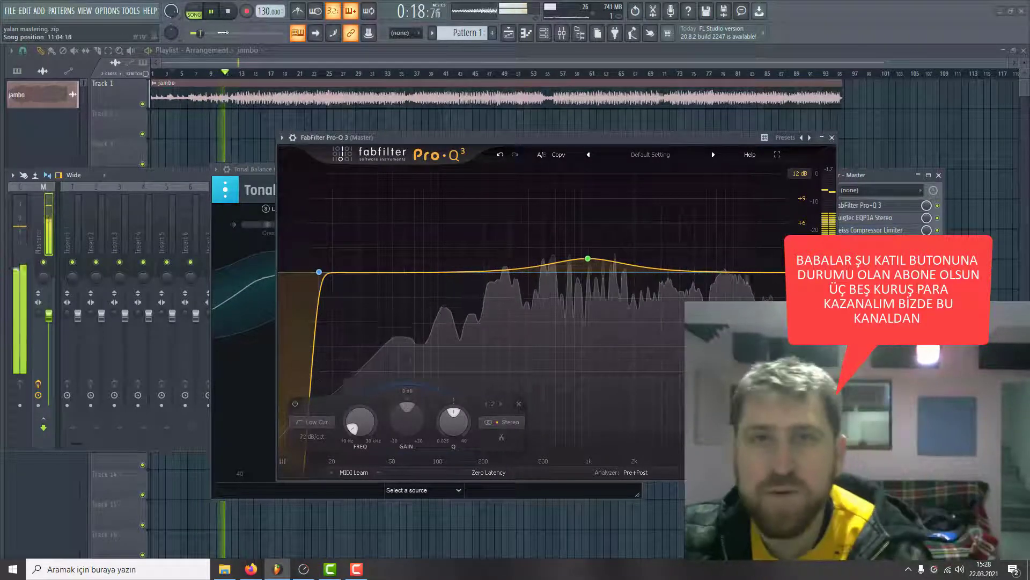
pyautogui.click(293, 137)
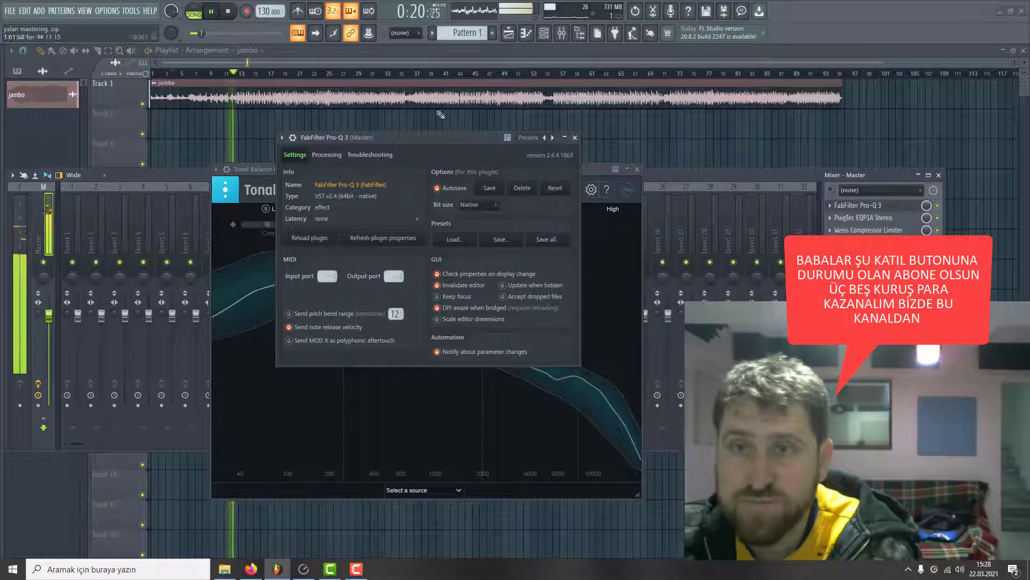
pyautogui.click(575, 138)
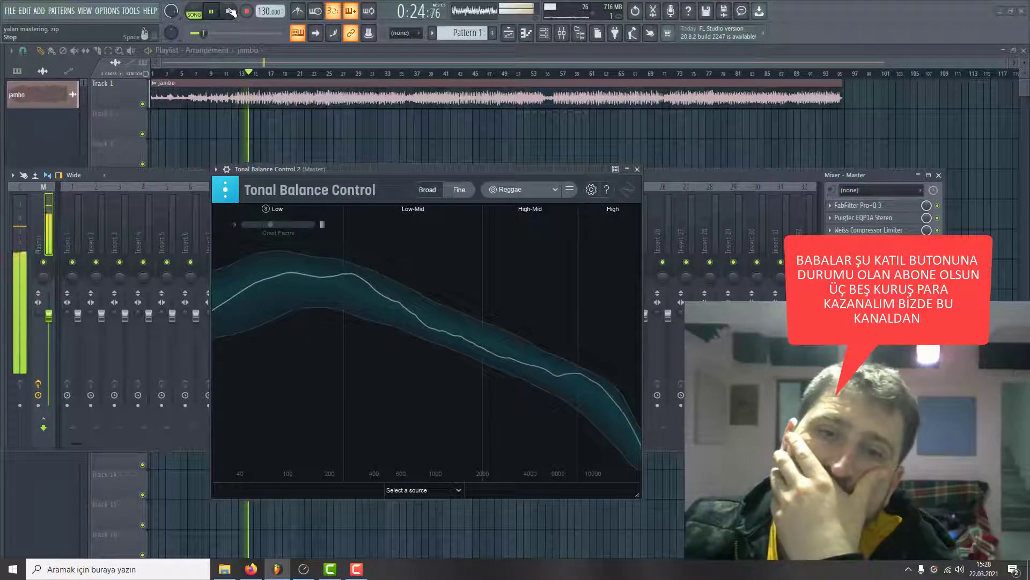
pyautogui.click(230, 11)
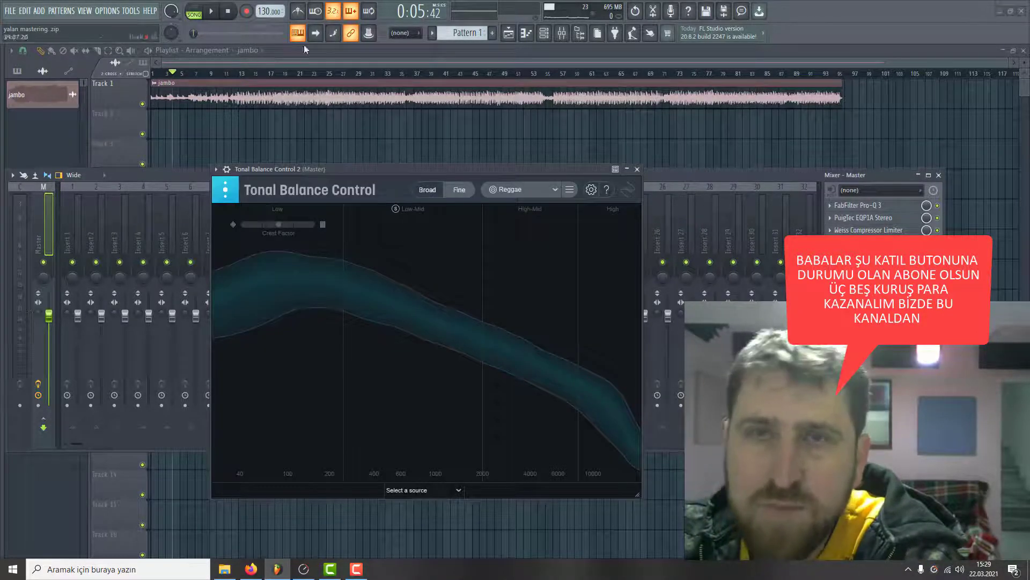
# Step: Play the song from about 1:57 to check a later section against the tonal balance target
pyautogui.click(211, 11)
pyautogui.click(252, 33)
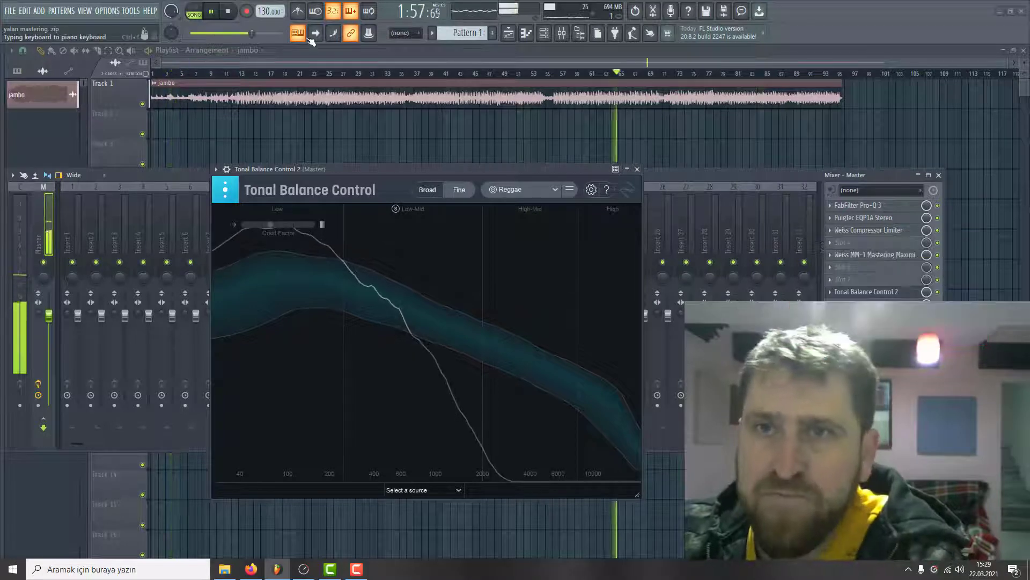
# Step: Jump playback back to about 1:44, check that section against the tonal balance target, and stop the song
pyautogui.click(245, 34)
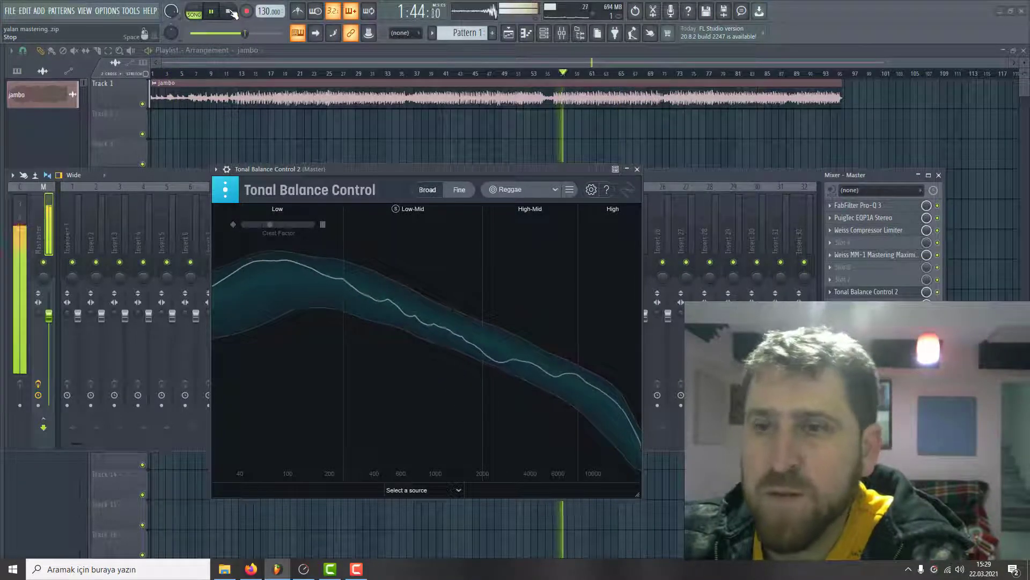
pyautogui.click(231, 13)
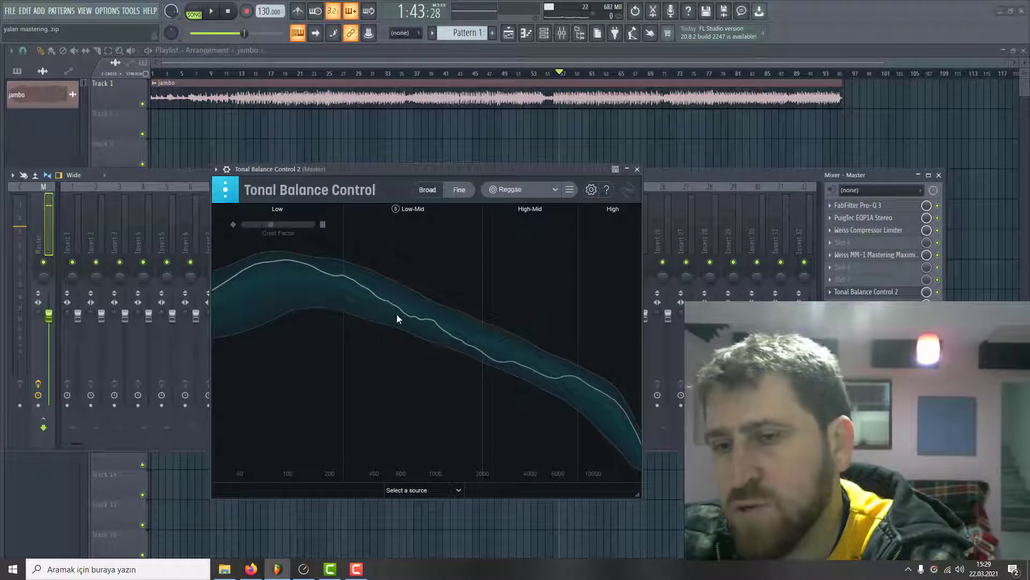
# Step: Open FabFilter Pro-Q 3 from the master chain and move its window below the Tonal Balance Control graph
pyautogui.click(872, 208)
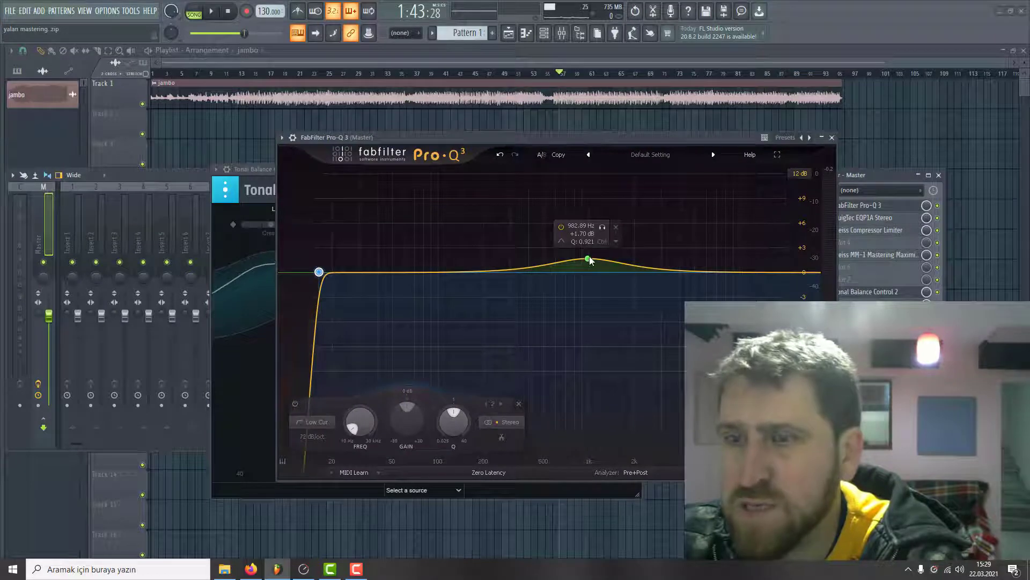
pyautogui.moveTo(635, 135); pyautogui.dragTo(761, 496)
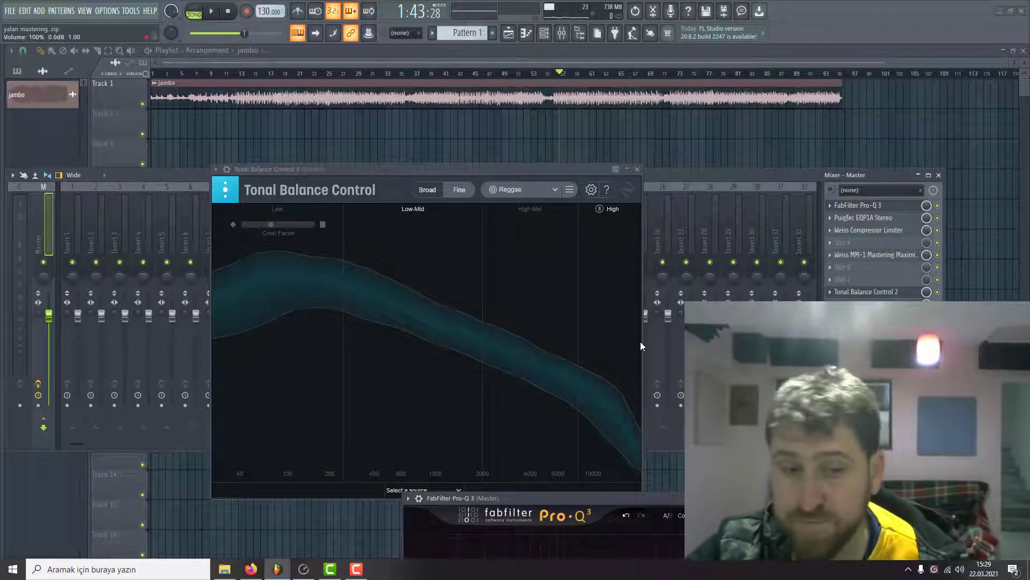
pyautogui.click(879, 206)
pyautogui.click(879, 206)
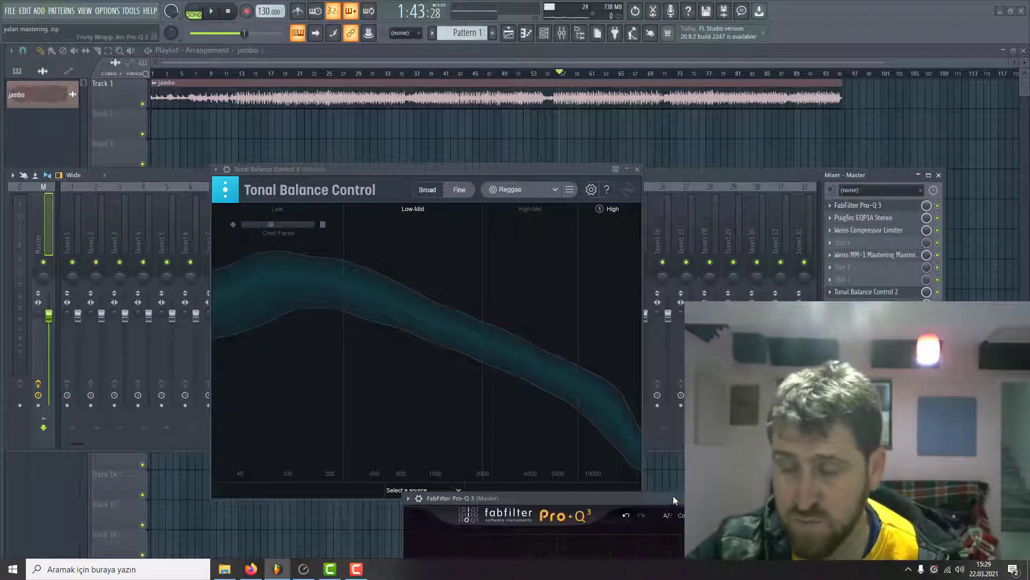
pyautogui.moveTo(673, 500); pyautogui.dragTo(724, 392)
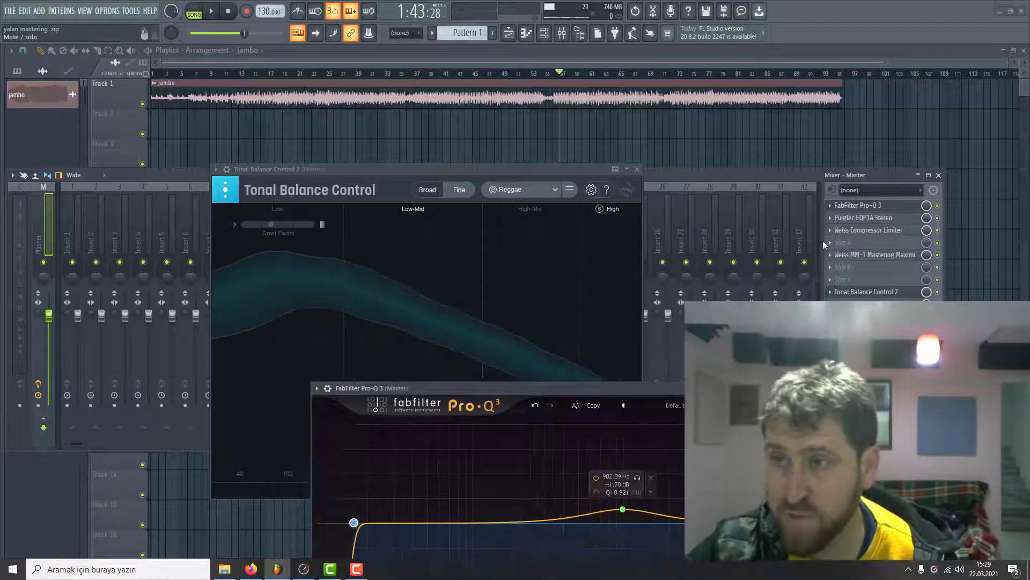
# Step: Open PuigTec EQP1A Stereo, adjust its high-frequency boost to about 2.0 while auditioning the song, and close the plugin
pyautogui.click(865, 218)
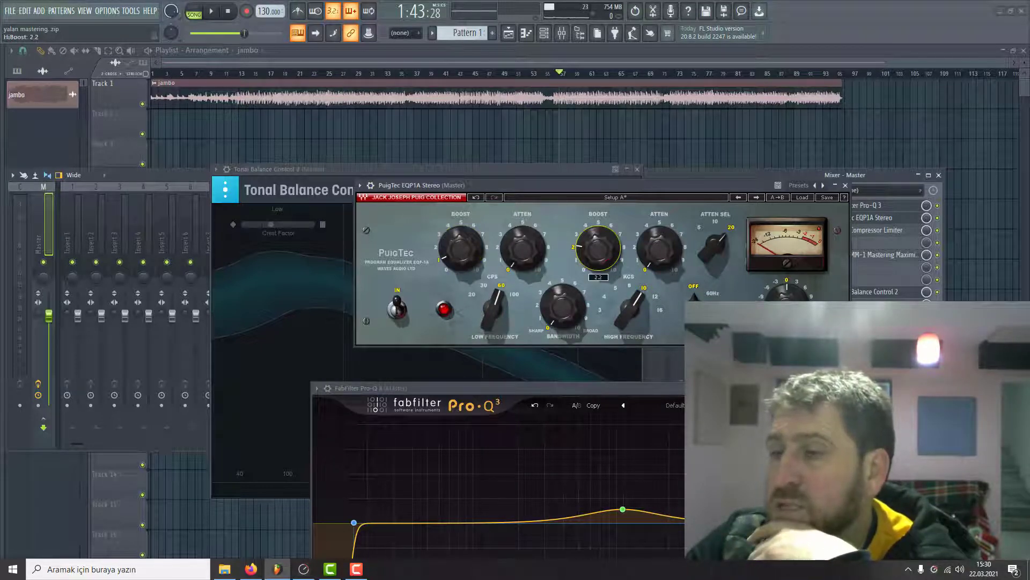
pyautogui.click(220, 15)
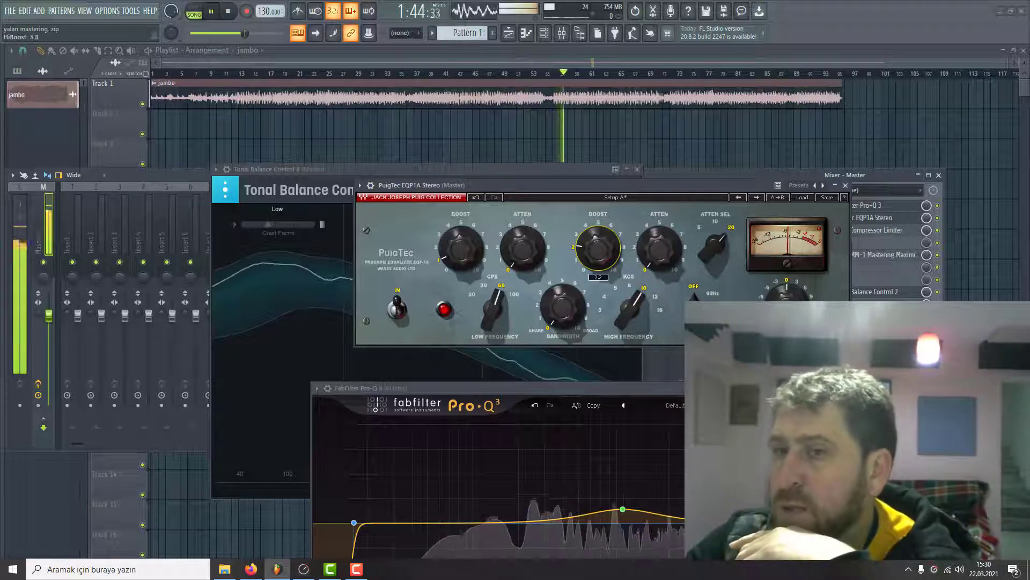
pyautogui.moveTo(598, 247); pyautogui.dragTo(599, 268)
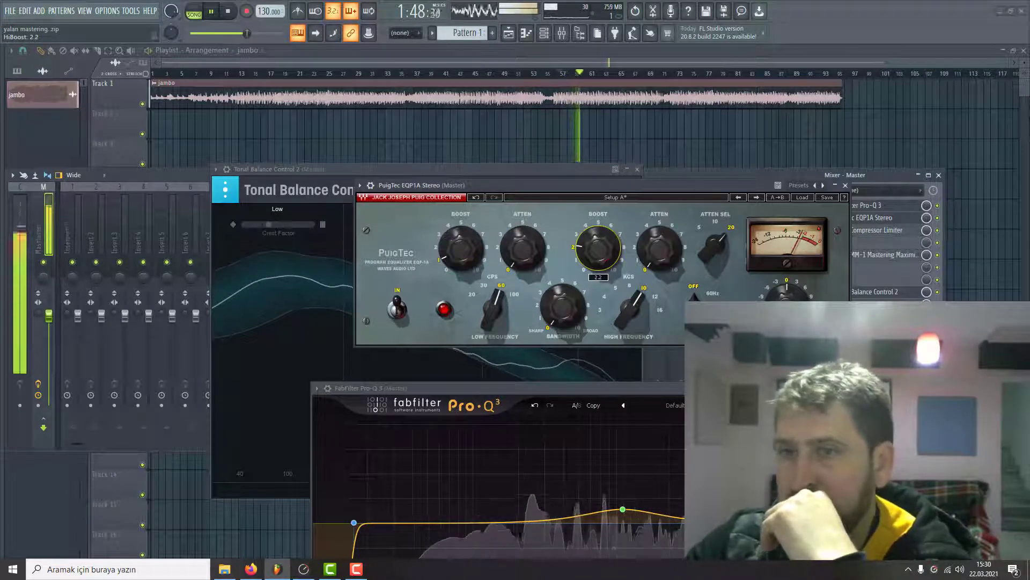
pyautogui.press('space')
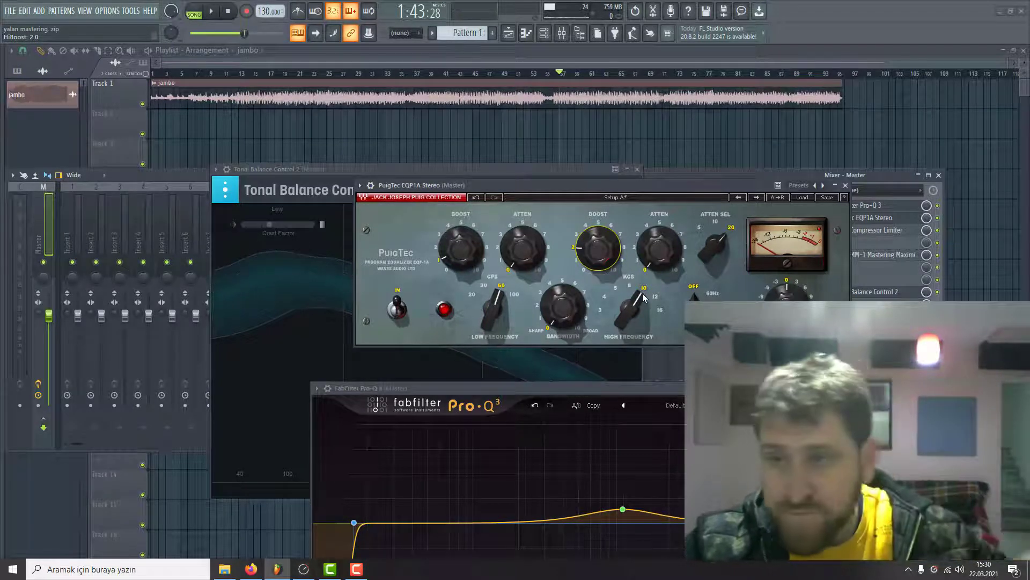
pyautogui.click(846, 186)
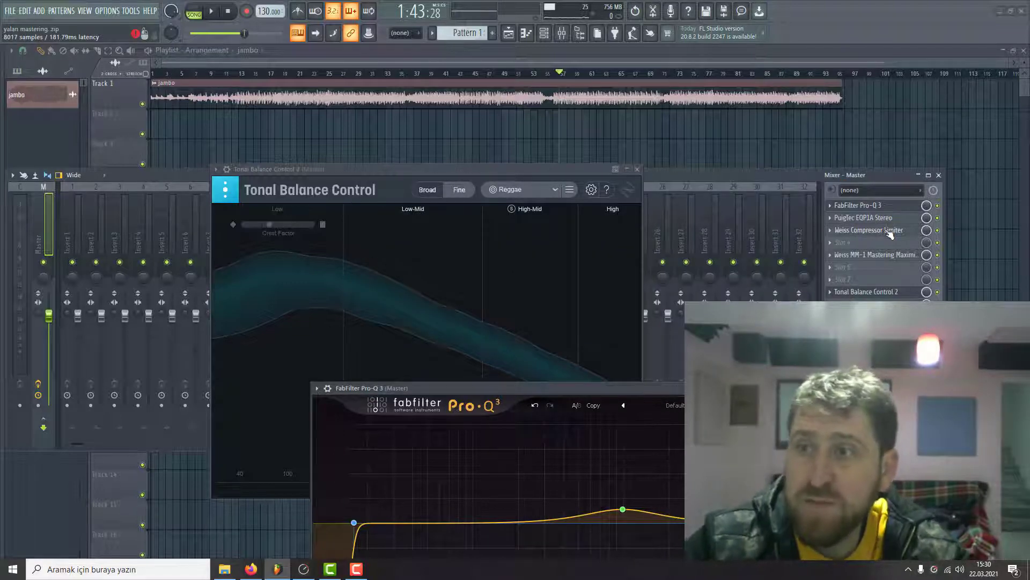
# Step: Open Weiss Compressor Limiter and play the song to examine its frequency display, returning to the waveform display
pyautogui.click(889, 232)
pyautogui.click(889, 232)
pyautogui.click(889, 232)
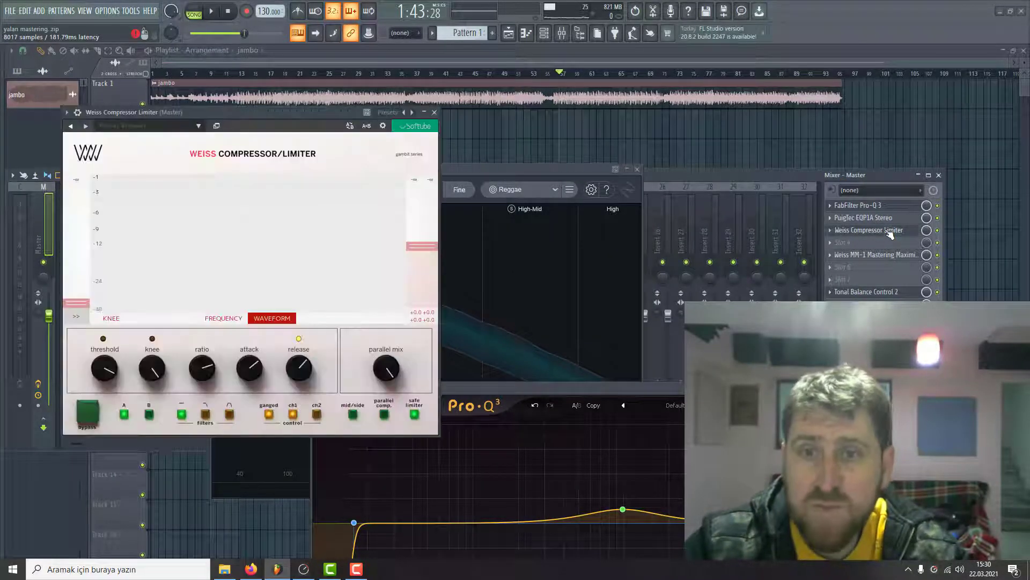
pyautogui.click(214, 13)
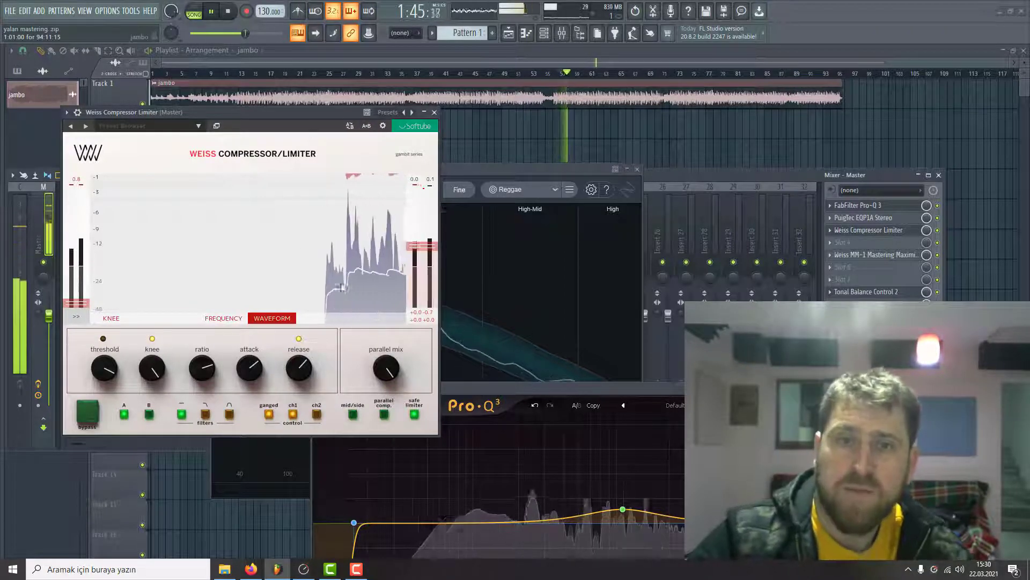
pyautogui.click(226, 318)
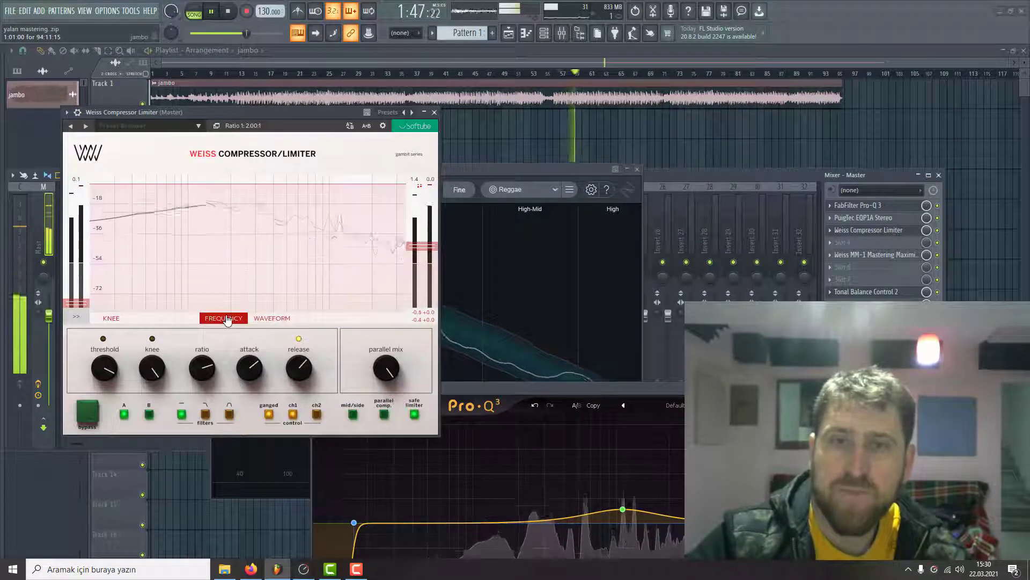
pyautogui.moveTo(204, 256)
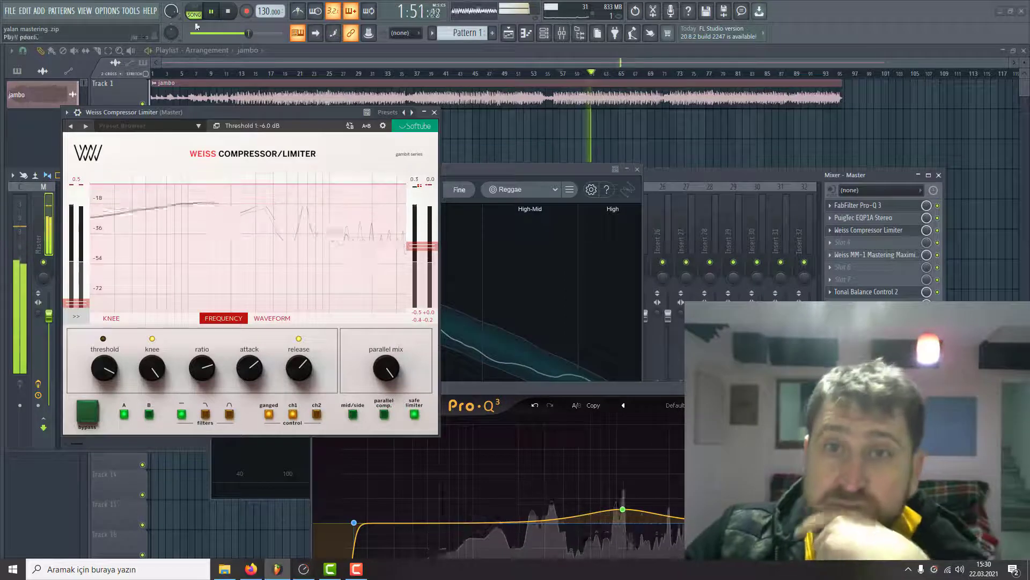
pyautogui.press('space')
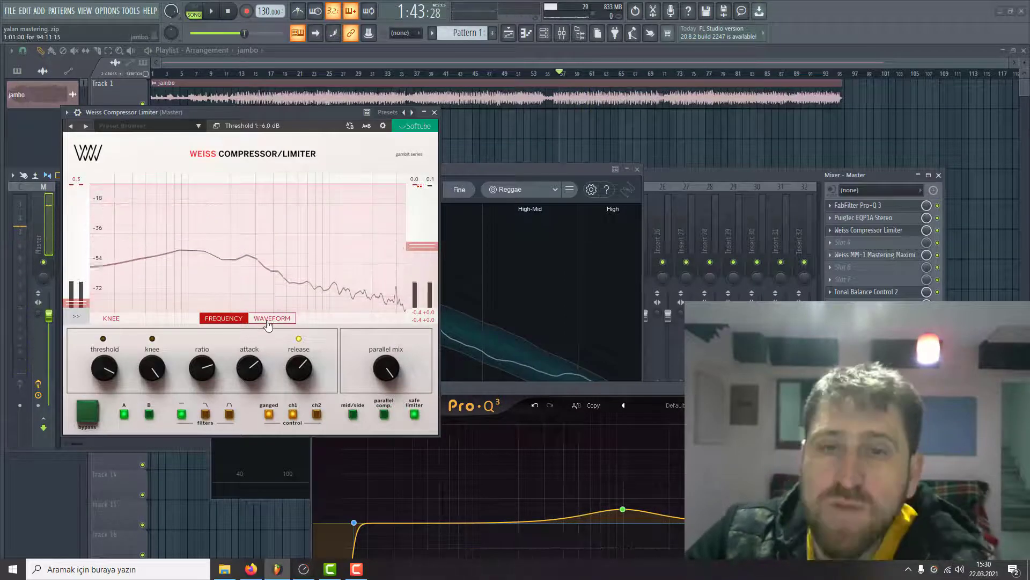
pyautogui.click(268, 324)
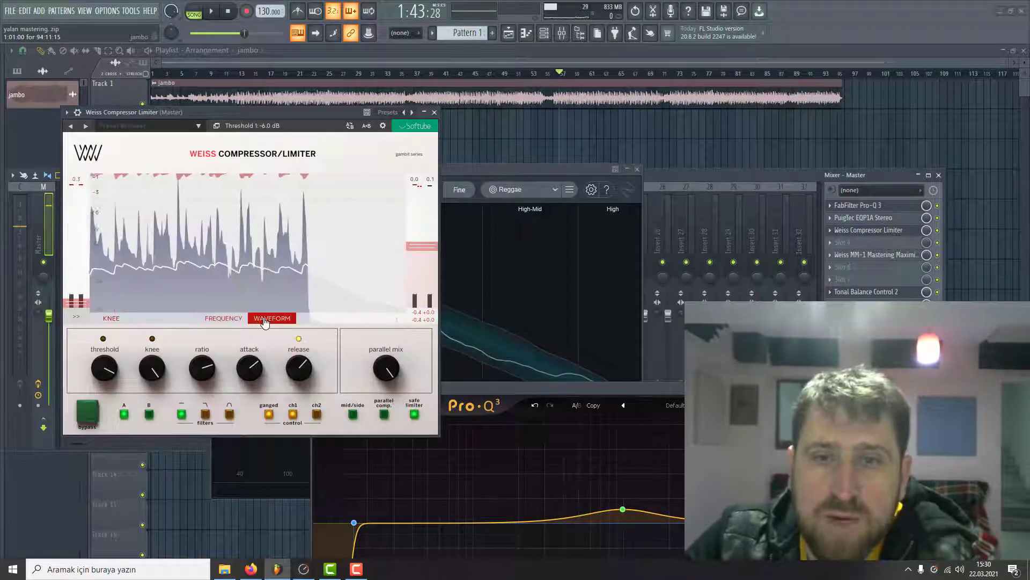
# Step: Switch the compressor's filter to low-pass and audition the song while watching the frequency display
pyautogui.click(205, 415)
pyautogui.click(211, 12)
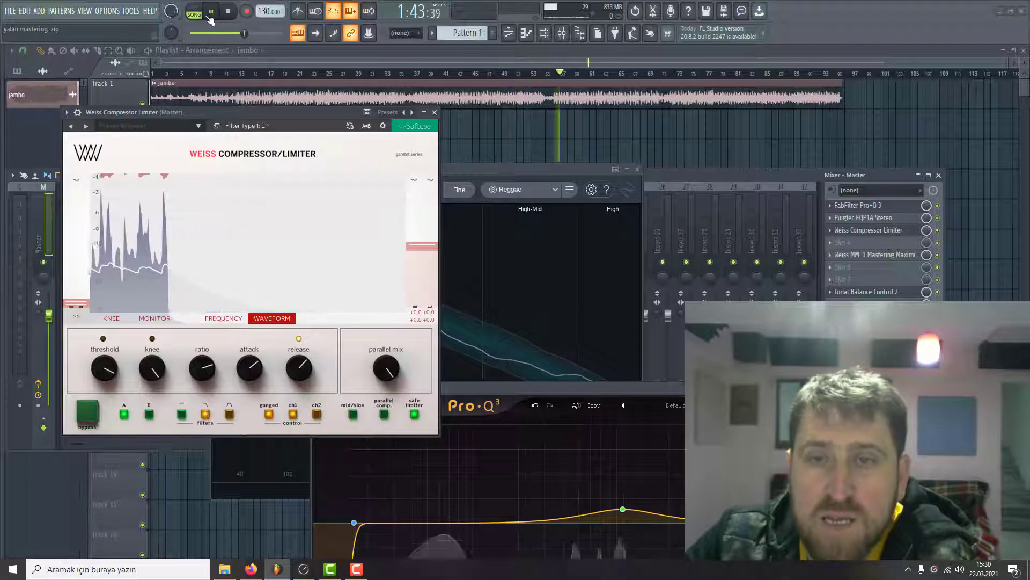
pyautogui.click(225, 322)
pyautogui.click(230, 12)
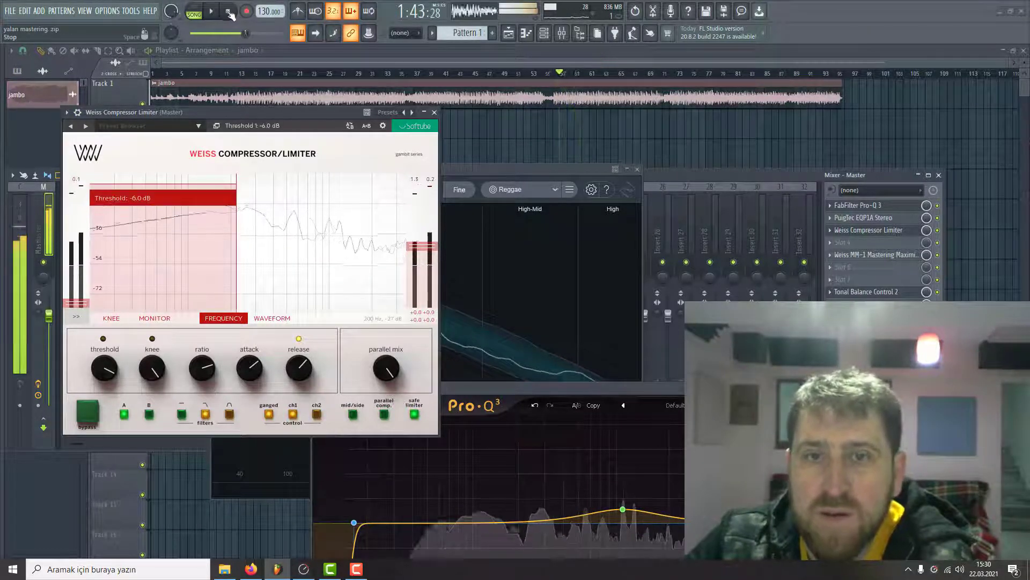
# Step: Change the compressor's filter to band-pass and set its bandwidth to 2 1/2 octaves
pyautogui.click(229, 414)
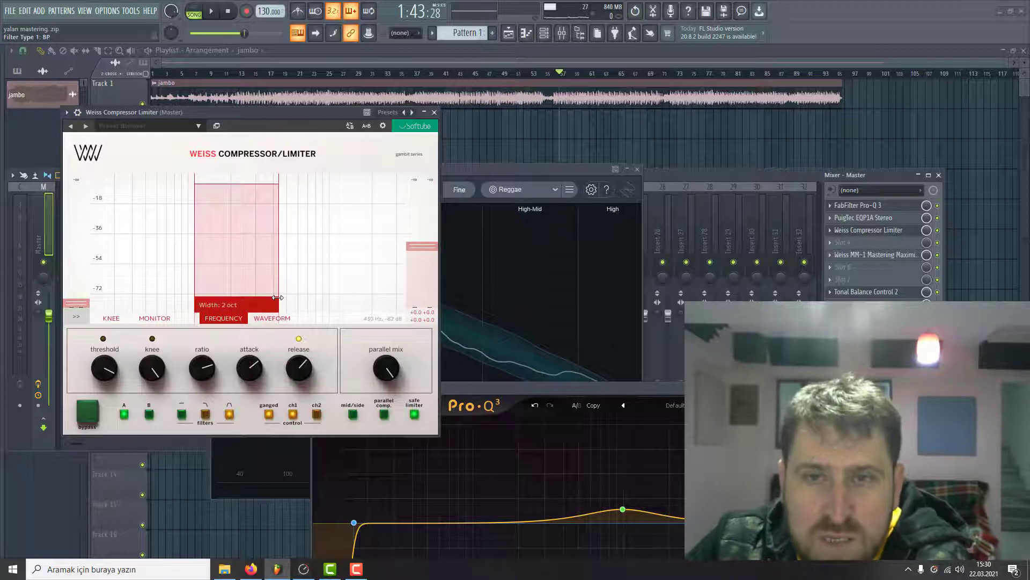
pyautogui.moveTo(279, 301); pyautogui.dragTo(254, 297)
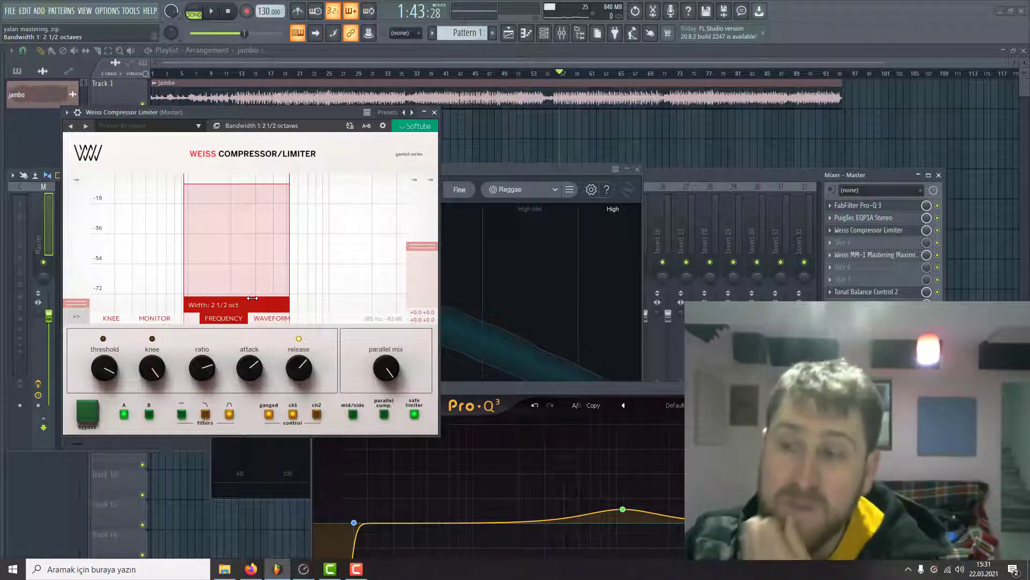
pyautogui.moveTo(252, 298); pyautogui.dragTo(253, 298)
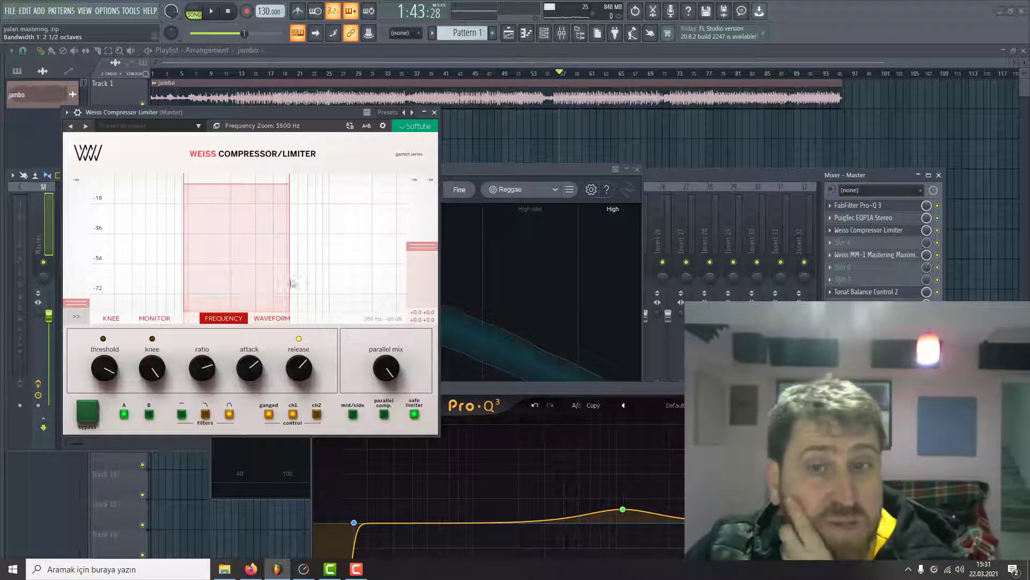
pyautogui.click(245, 358)
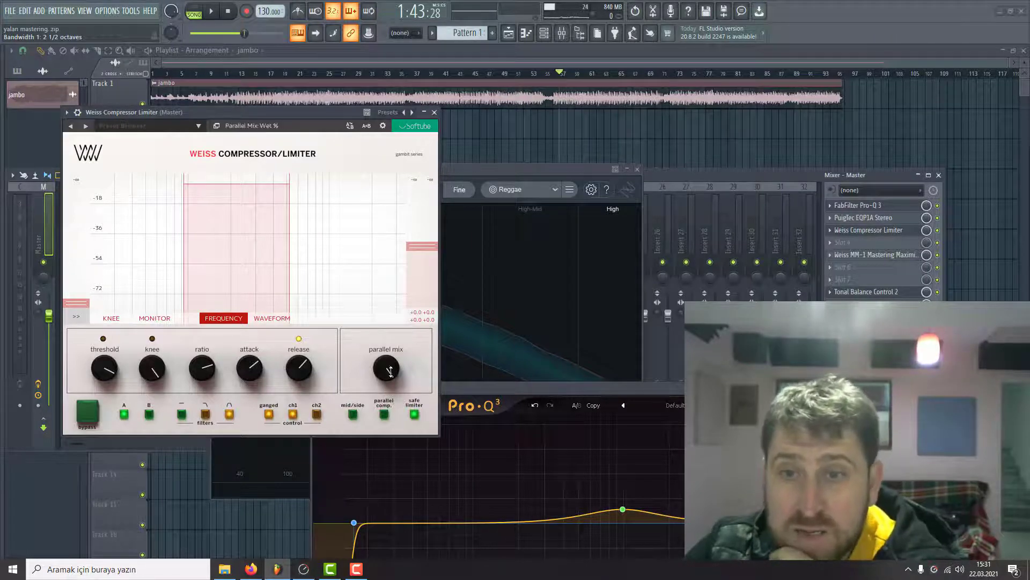
# Step: Enable parallel compression with the parallel mix fully wet and audition the song with the waveform display
pyautogui.moveTo(390, 371); pyautogui.dragTo(394, 550)
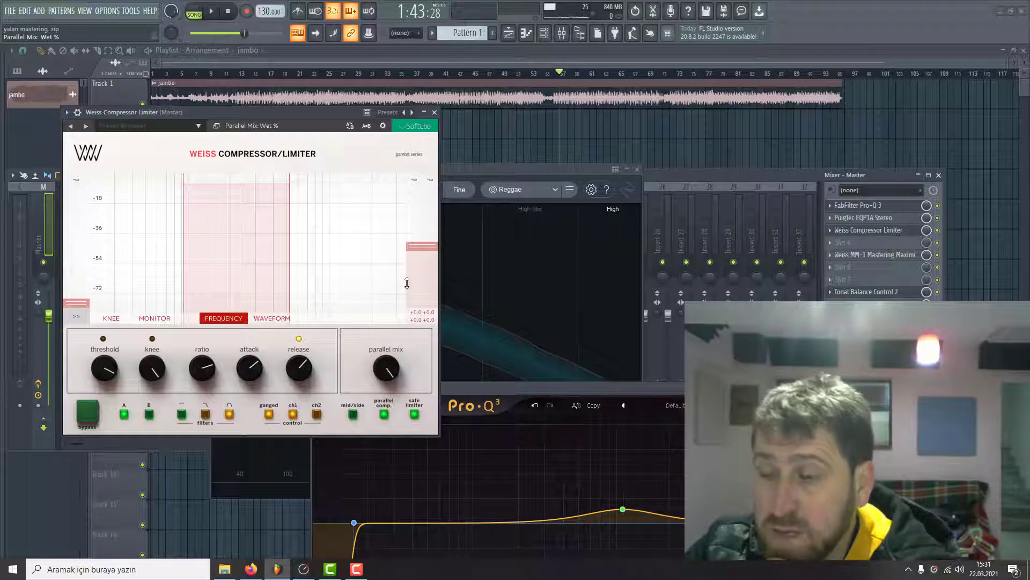
pyautogui.moveTo(408, 281)
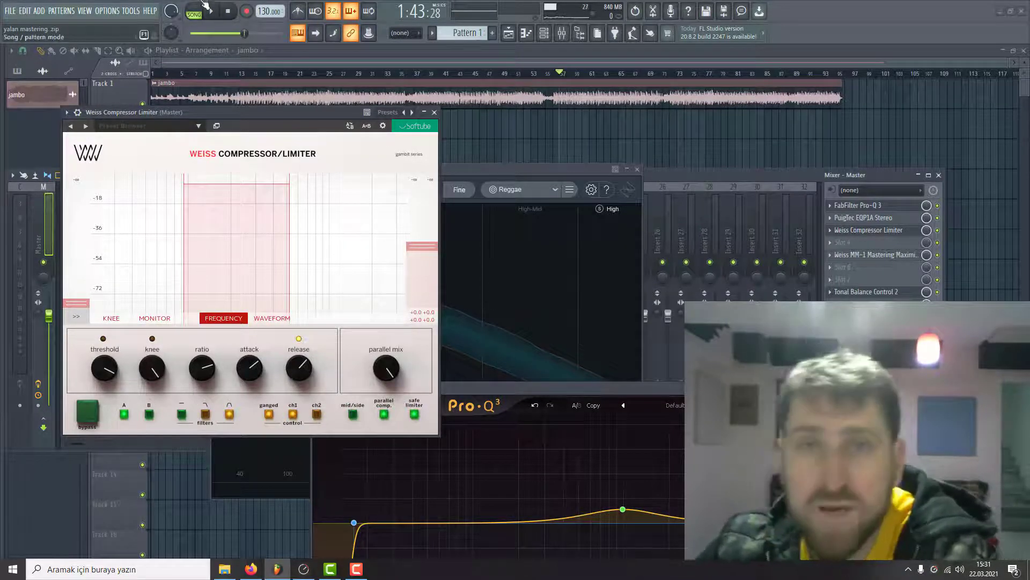
pyautogui.click(218, 15)
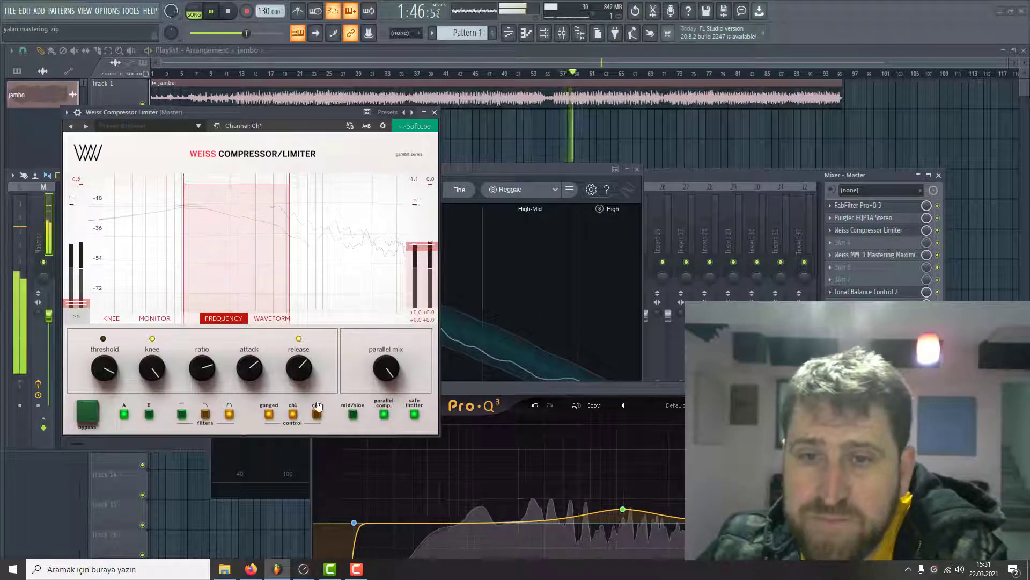
pyautogui.click(271, 319)
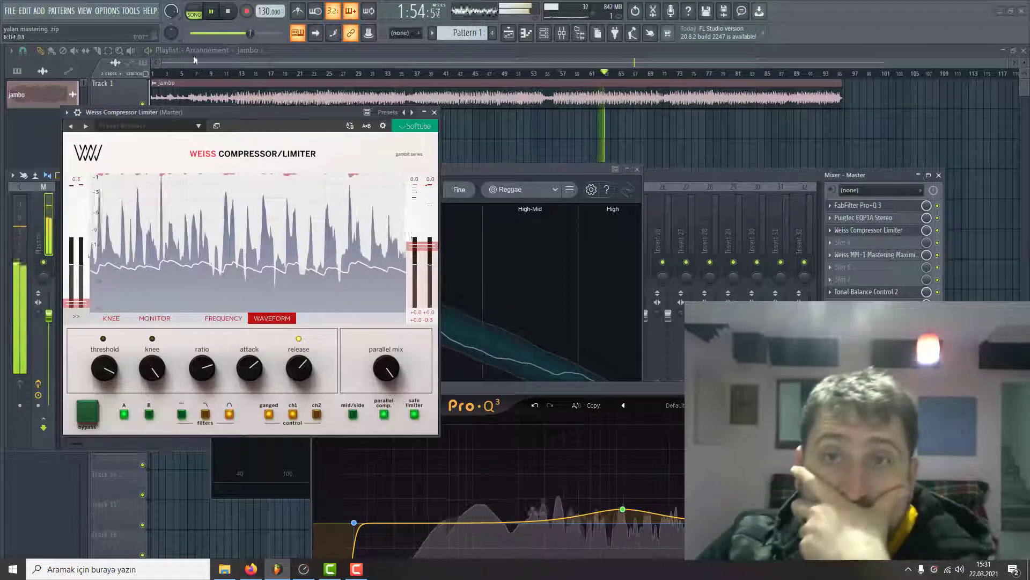
pyautogui.click(228, 13)
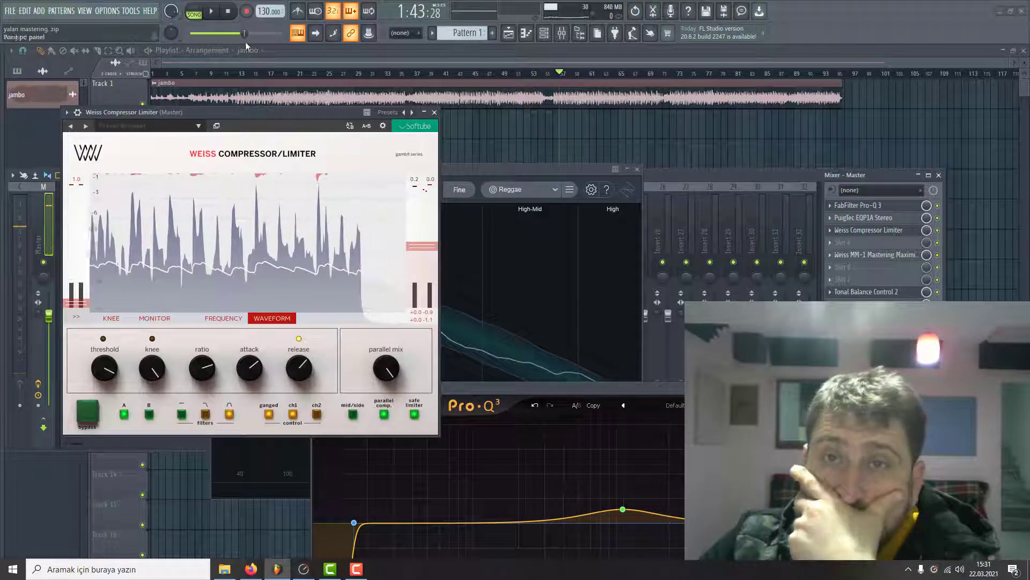
pyautogui.click(213, 13)
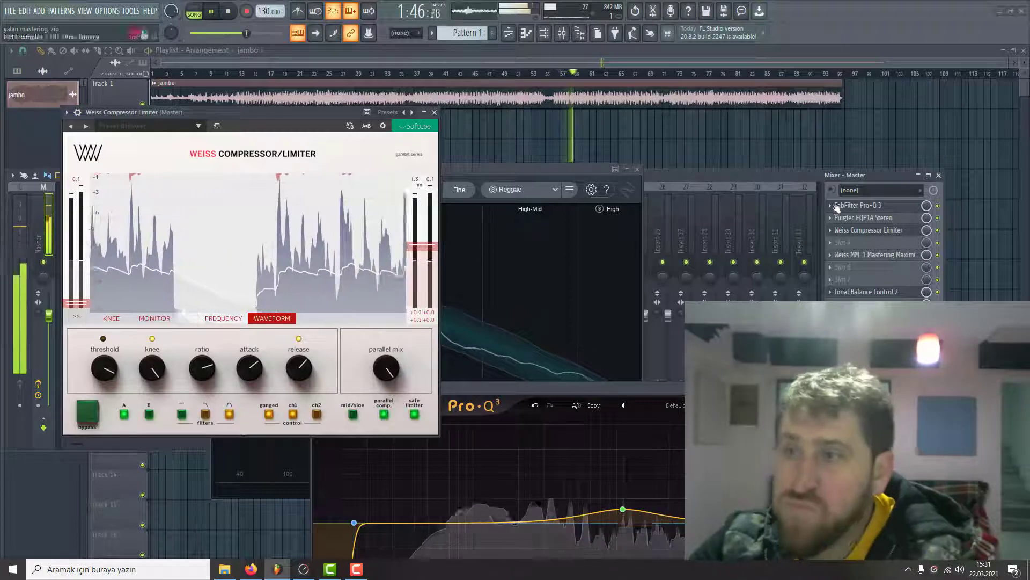
pyautogui.press('space')
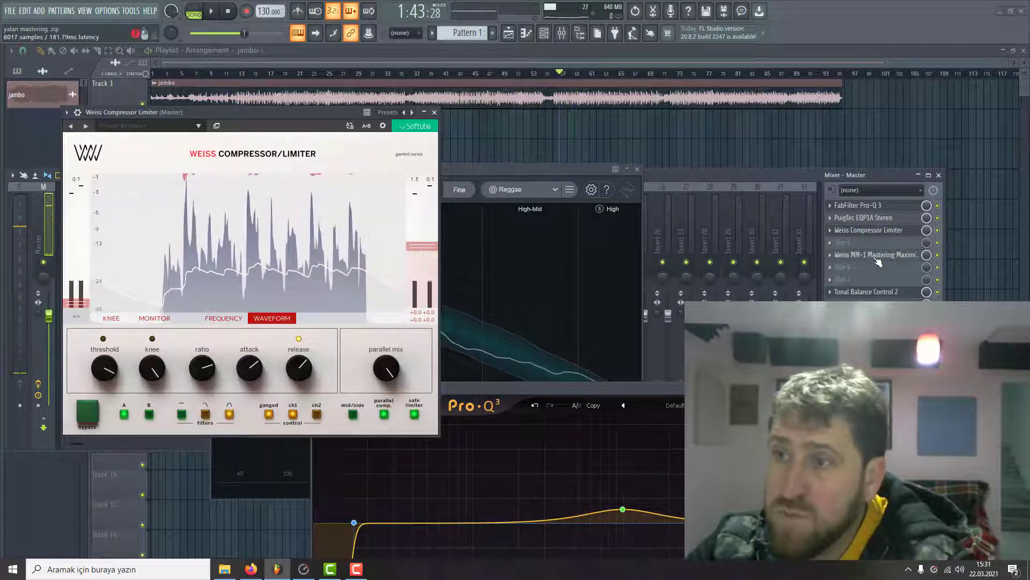
# Step: Open Weiss MM-1 Mastering Maximizer, set the compressor's parallel mix to 49.8 %, and place the MM-1 window beside the compressor
pyautogui.click(876, 255)
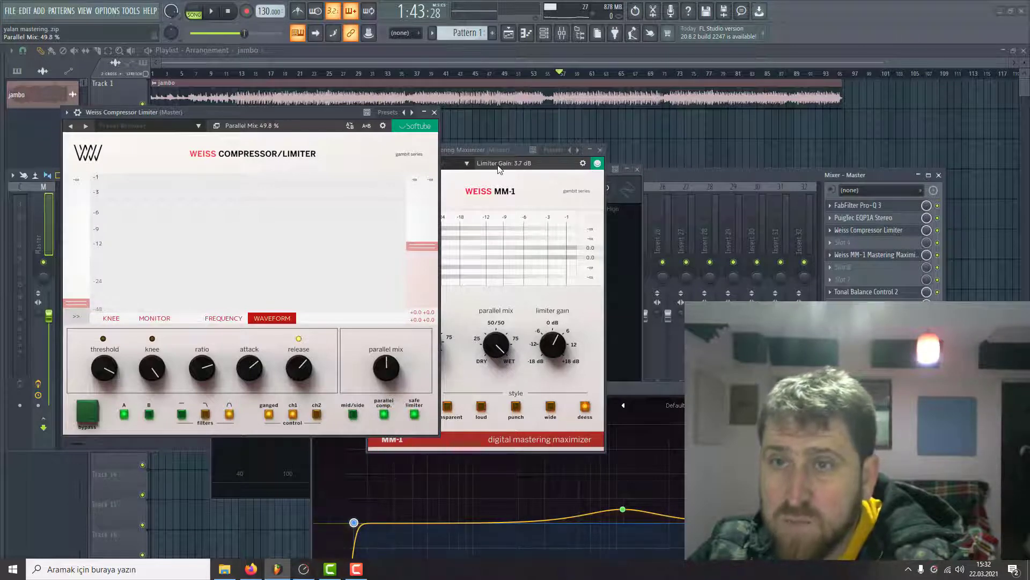
pyautogui.click(517, 147)
pyautogui.moveTo(518, 147); pyautogui.dragTo(602, 149)
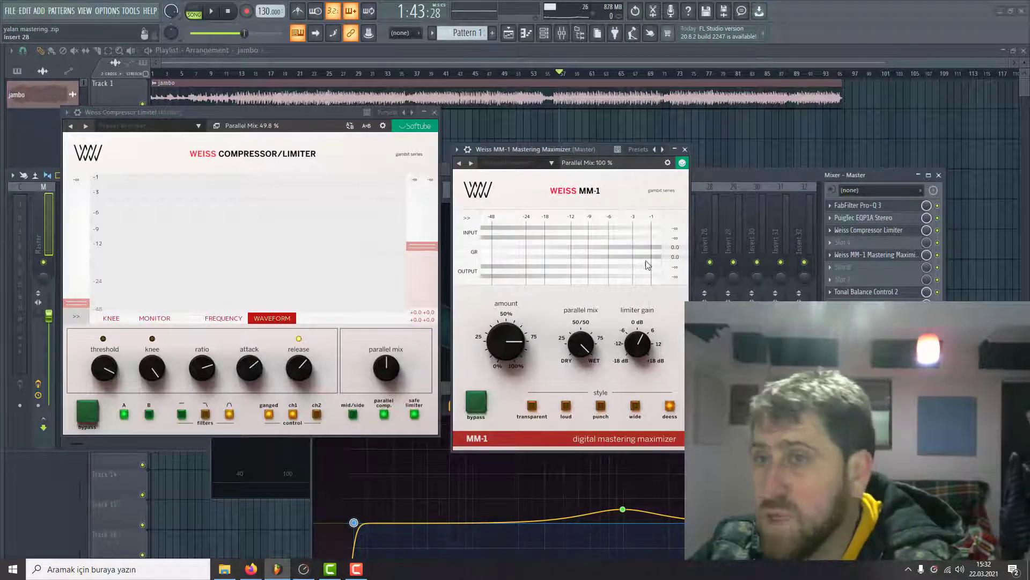
# Step: Play the song briefly to check the MM-1 gain reduction and output meters, and open its Output Trim options
pyautogui.click(214, 12)
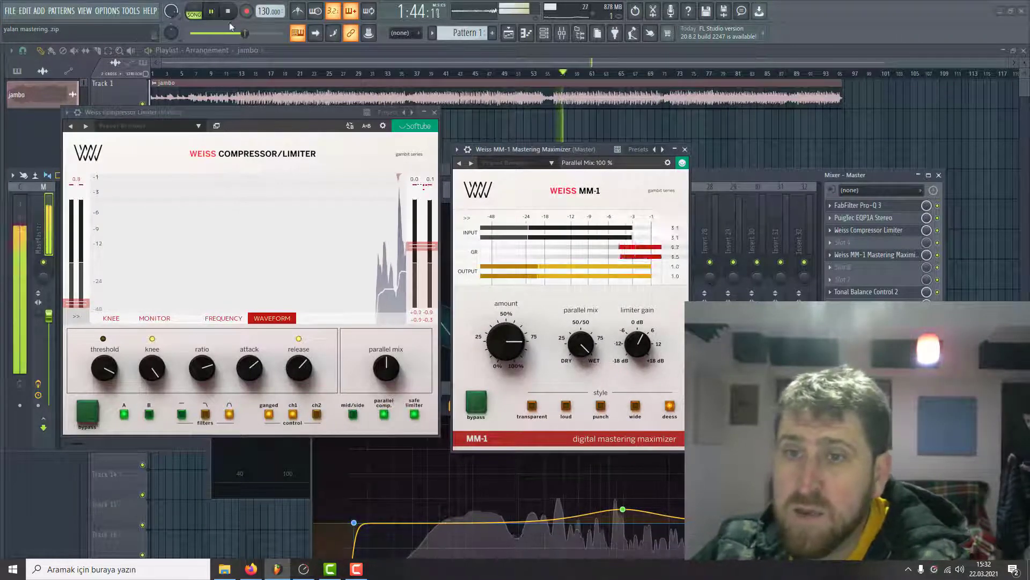
pyautogui.click(228, 12)
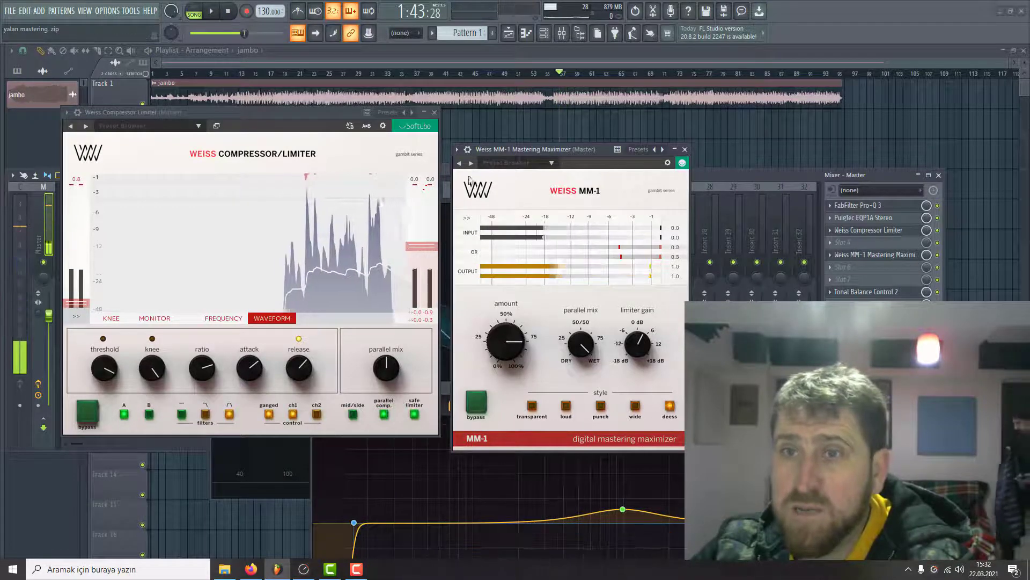
pyautogui.click(466, 218)
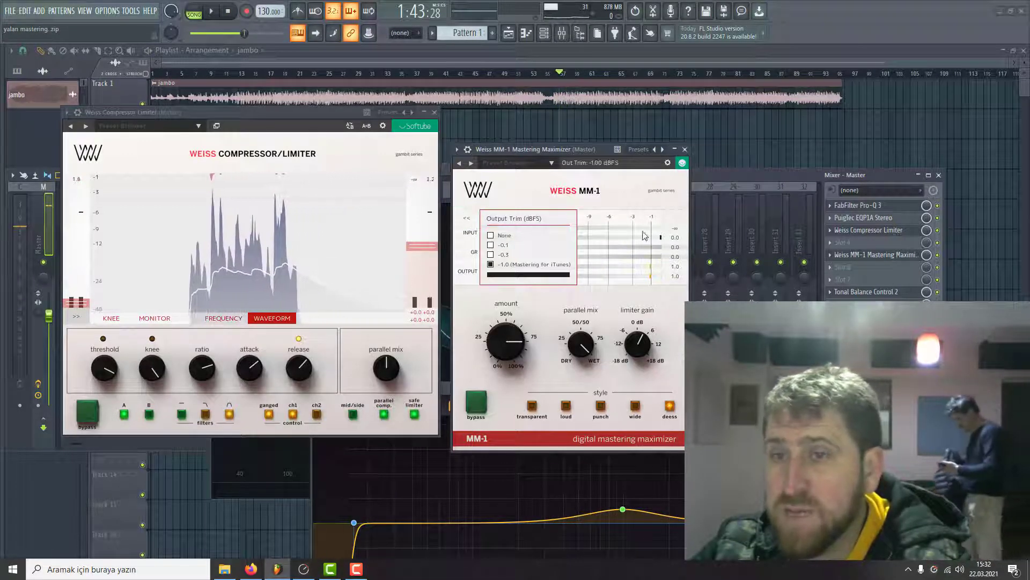
# Step: Dismiss the Output Trim options, bring up the Weiss MM-1 from the master chain, and use its deess style
pyautogui.click(686, 150)
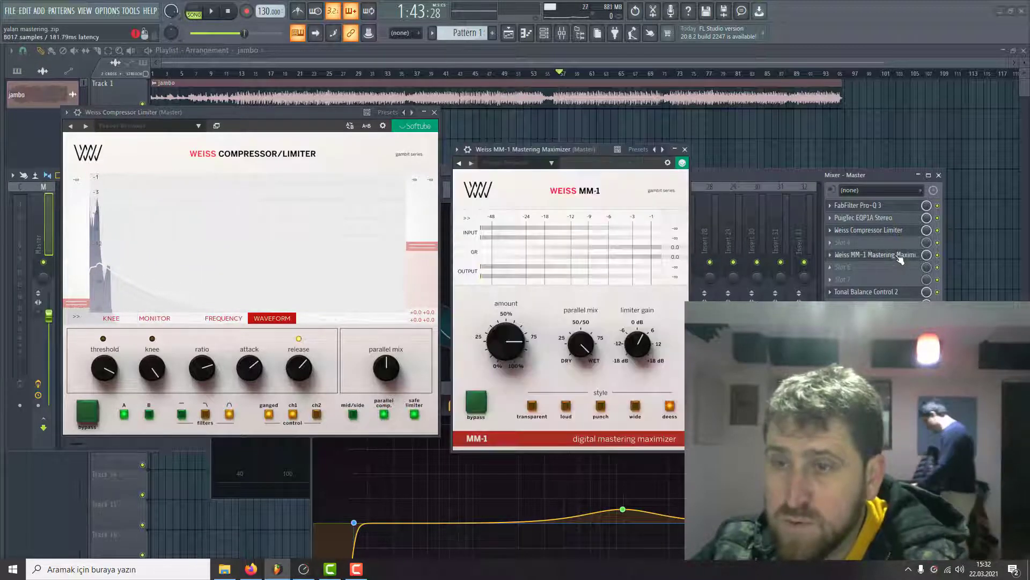
pyautogui.click(904, 255)
pyautogui.click(670, 406)
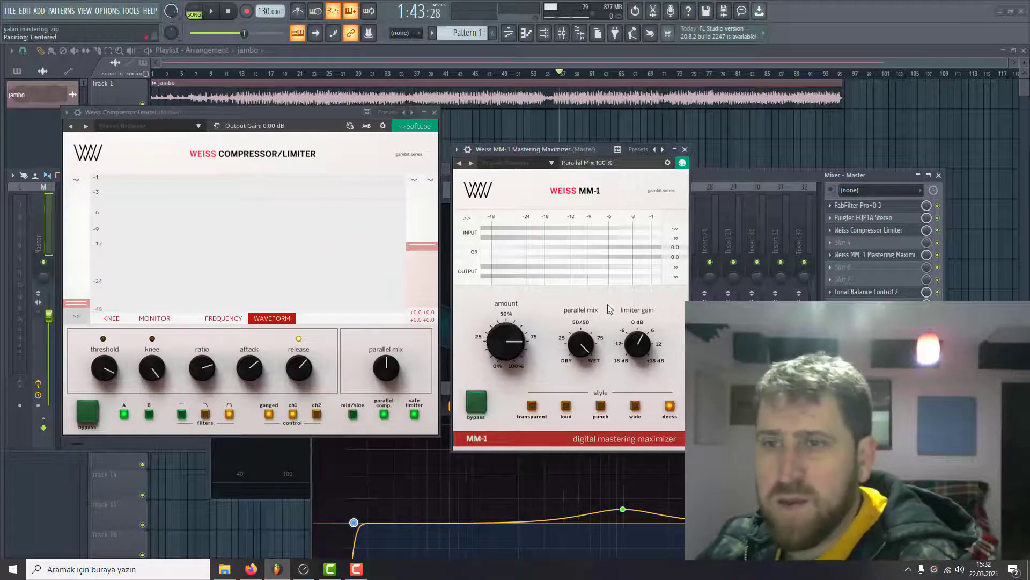
# Step: Play the song and compare the sound with the MM-1 bypassed and active, stopping playback at the end
pyautogui.click(211, 12)
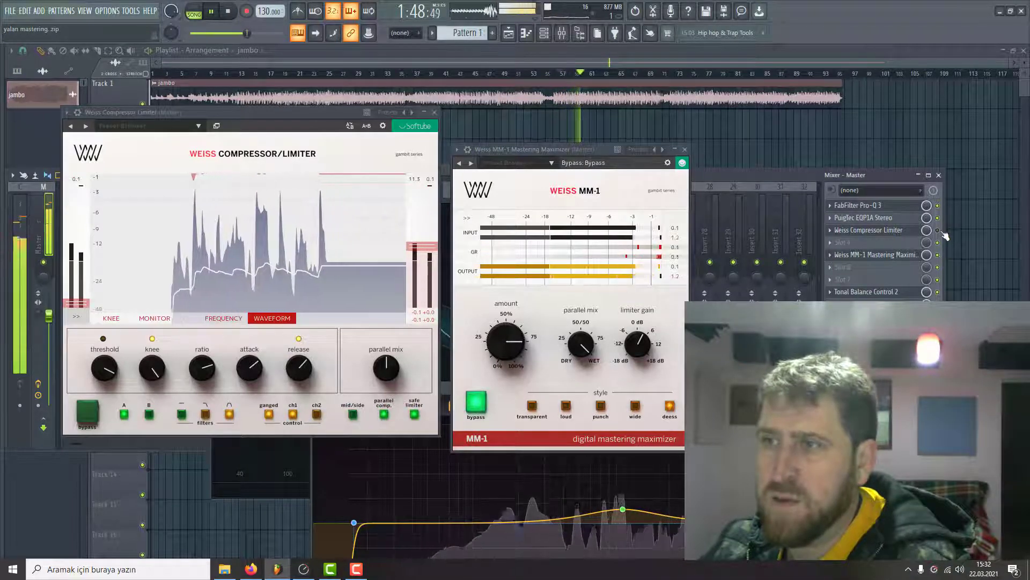
pyautogui.click(476, 402)
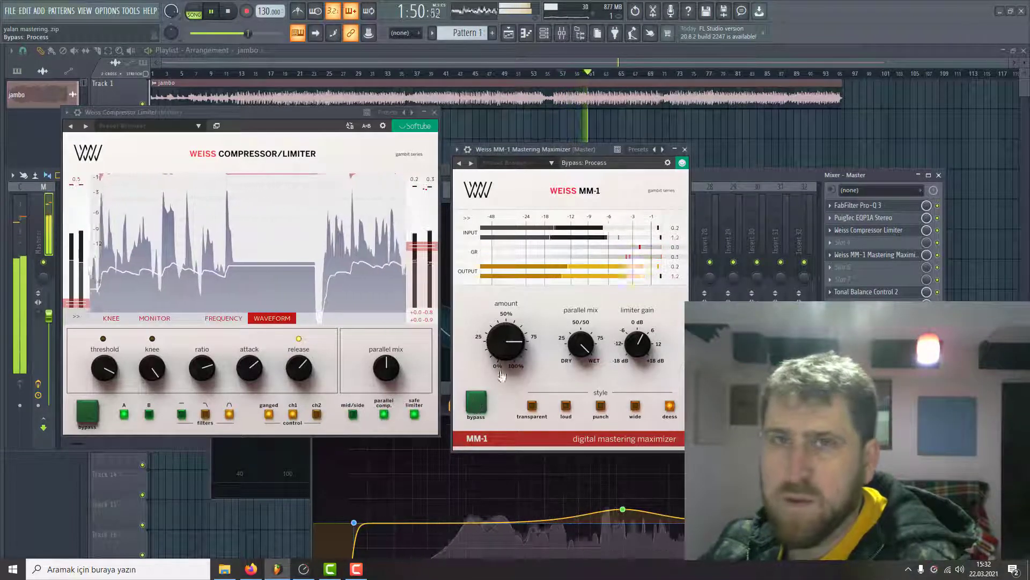
pyautogui.click(229, 12)
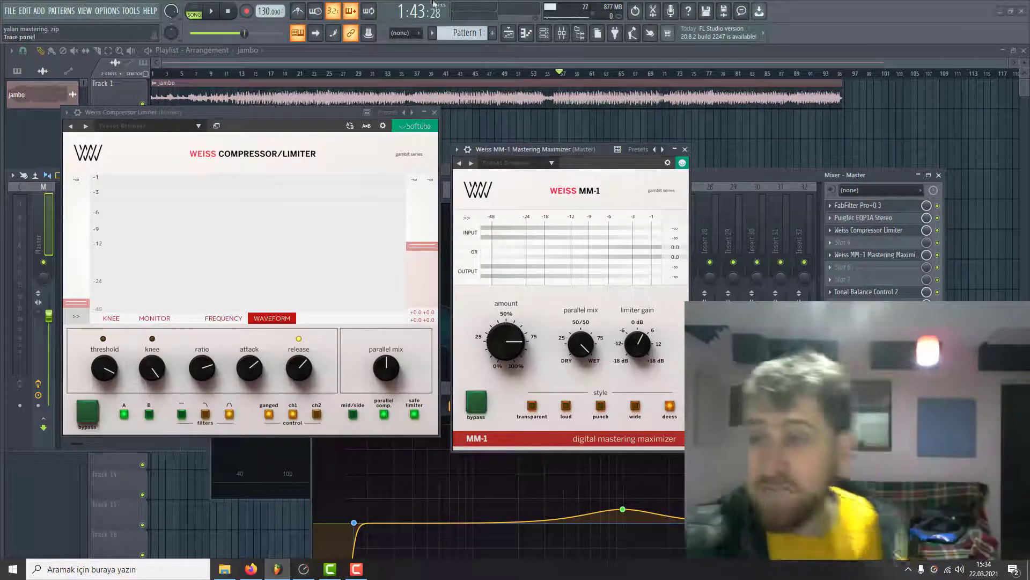
# Step: Play the song with TR5 Metering on the master to check peak, RMS, LUFS and dynamic range
pyautogui.click(213, 20)
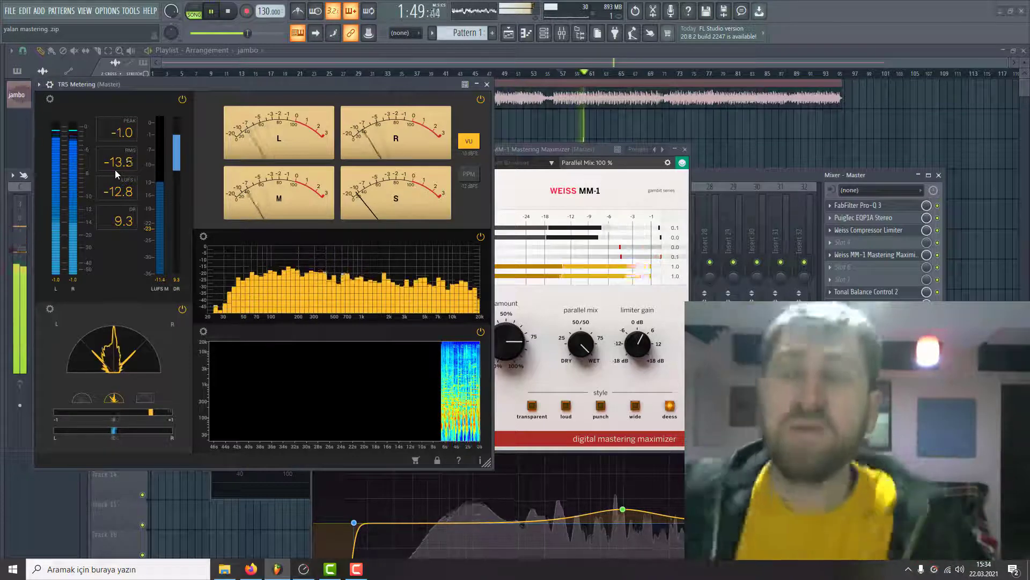
pyautogui.click(211, 15)
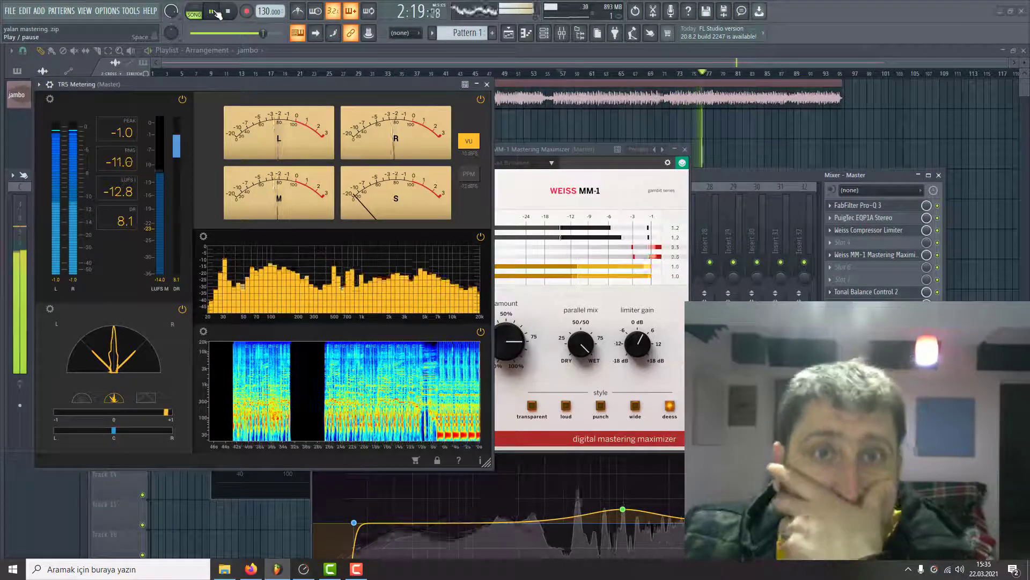
pyautogui.press('space')
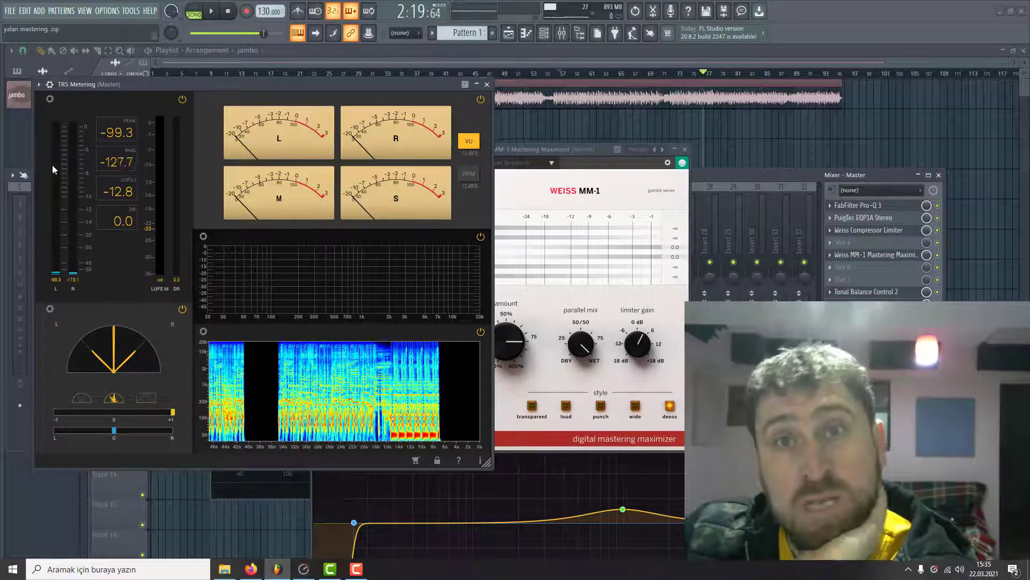
pyautogui.click(213, 11)
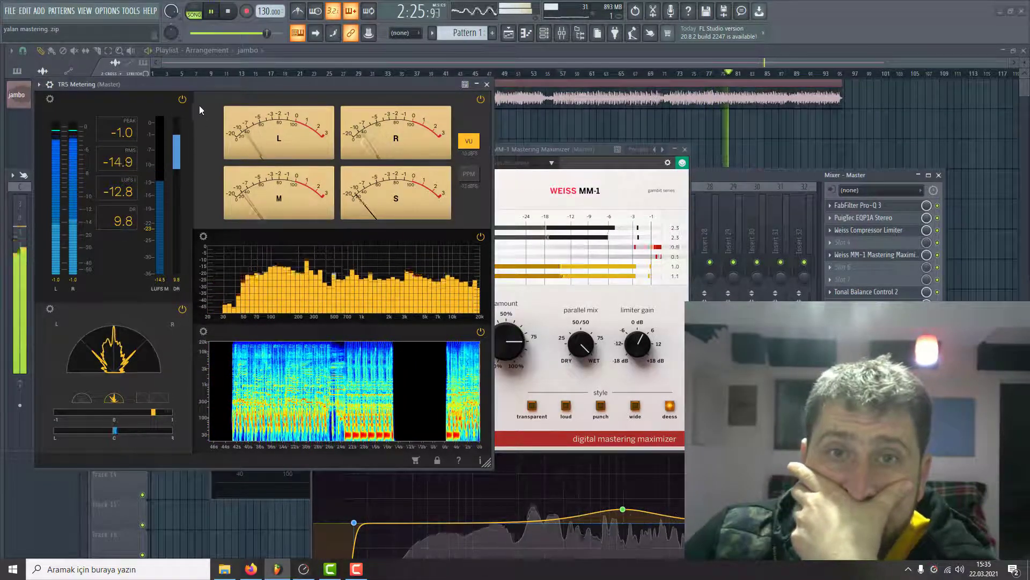
pyautogui.click(39, 85)
pyautogui.moveTo(63, 102)
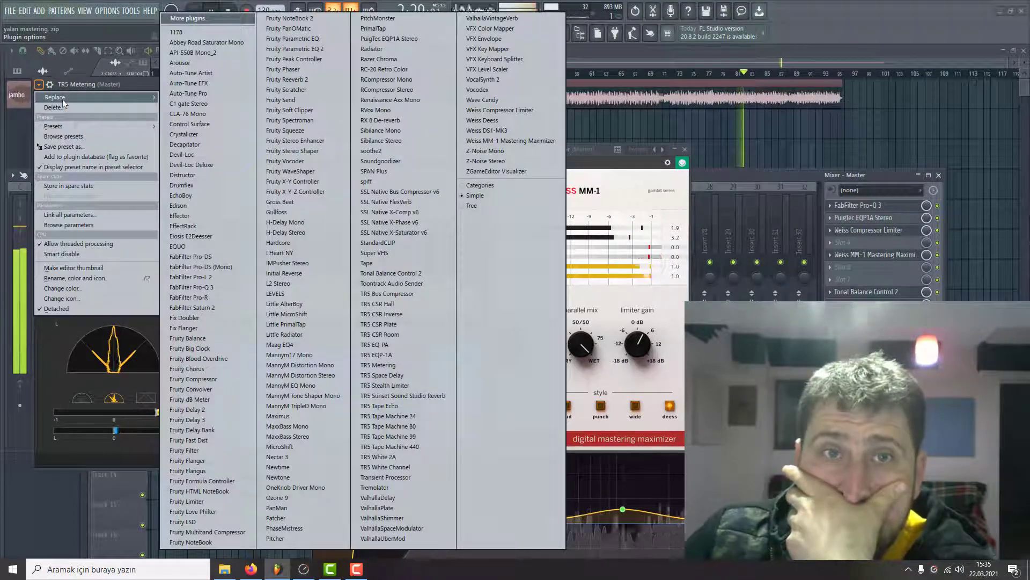
pyautogui.click(588, 155)
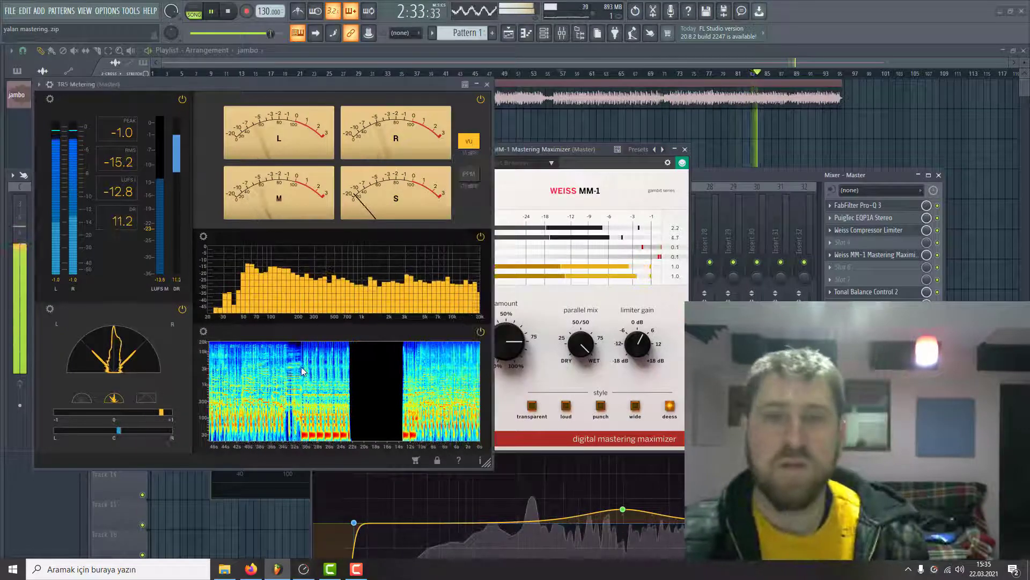
pyautogui.click(364, 267)
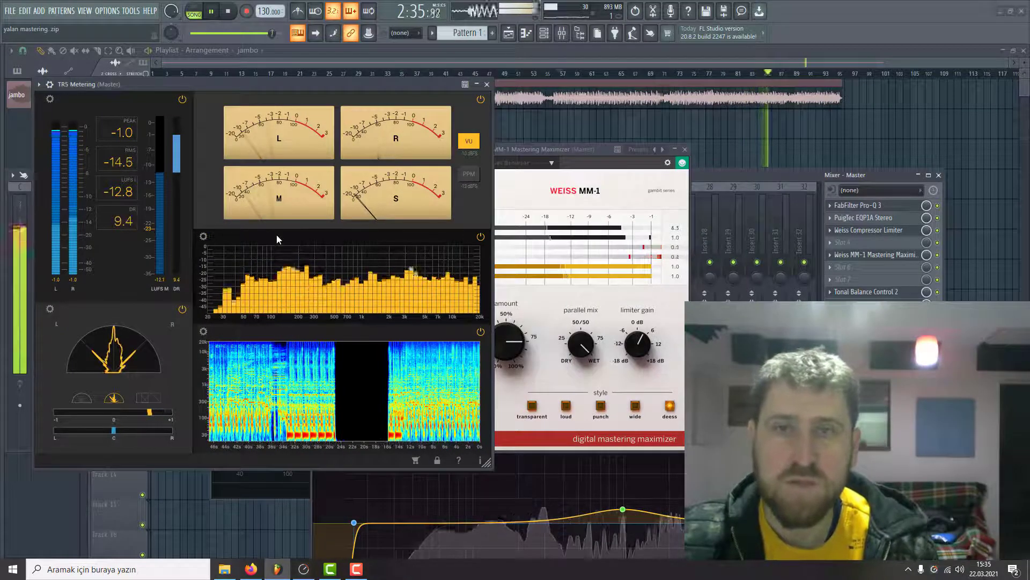
pyautogui.click(204, 237)
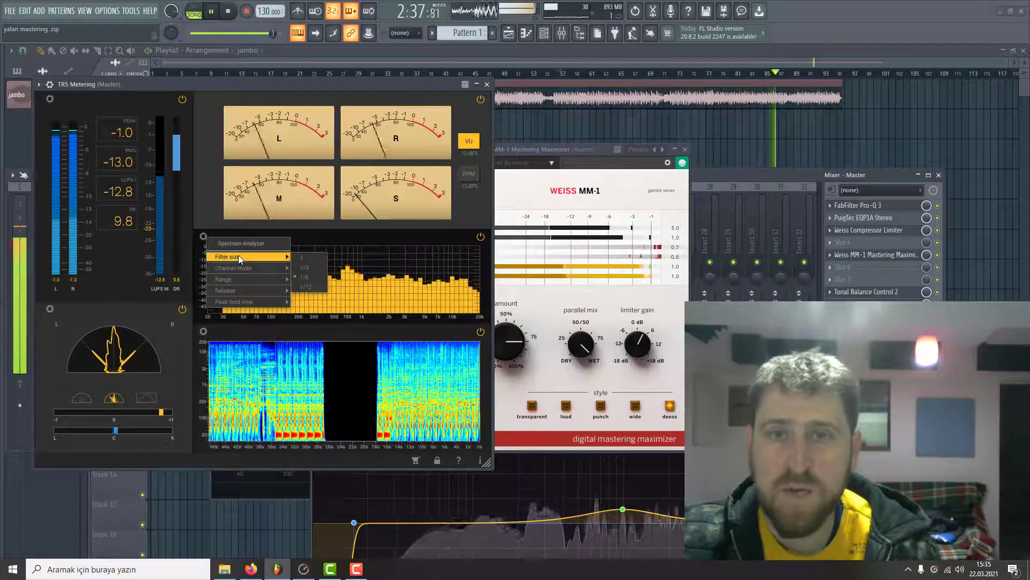
pyautogui.click(140, 147)
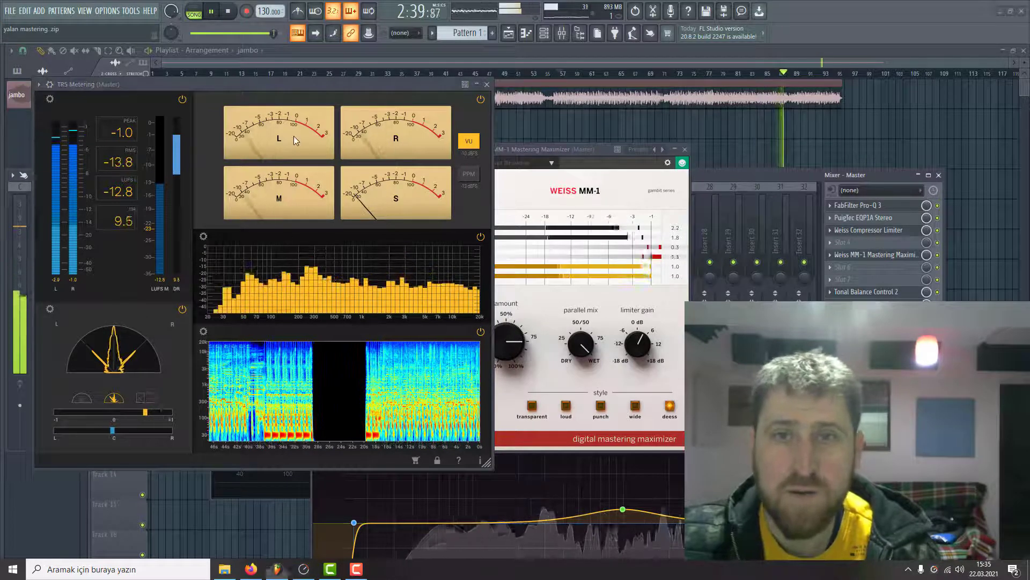
# Step: Set the FFT overlap of the TR5 Metering spectrogram to 8x
pyautogui.click(203, 331)
pyautogui.moveTo(253, 279)
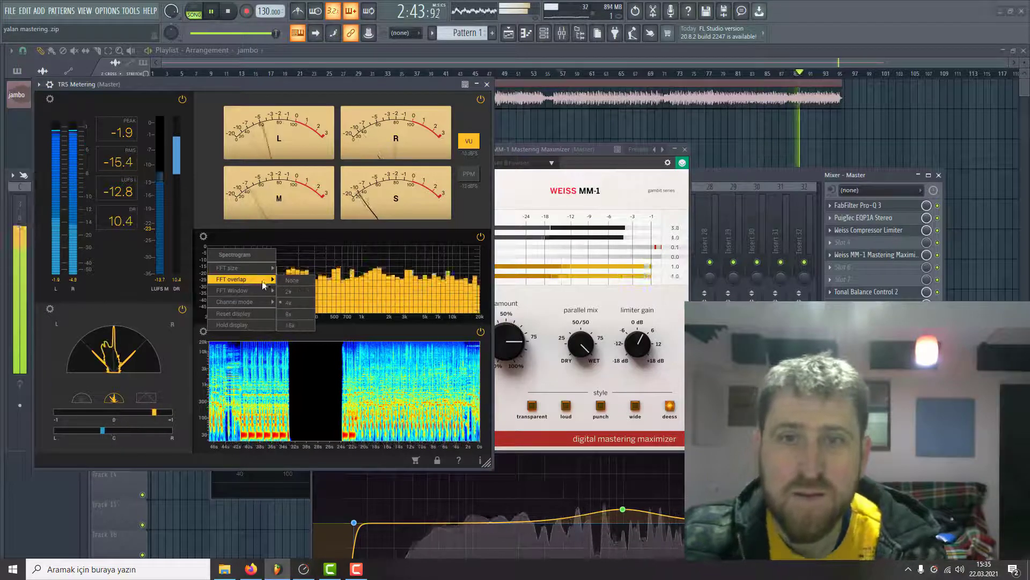
pyautogui.click(294, 314)
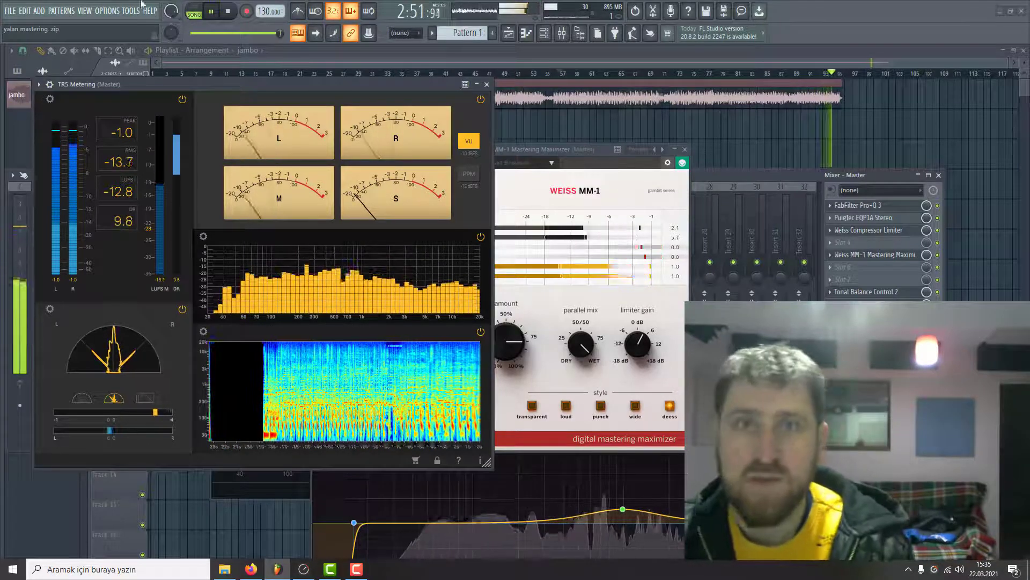
# Step: Move the playhead to around bar 72 and replay that passage to check the levels in TR5 Metering
pyautogui.press('space')
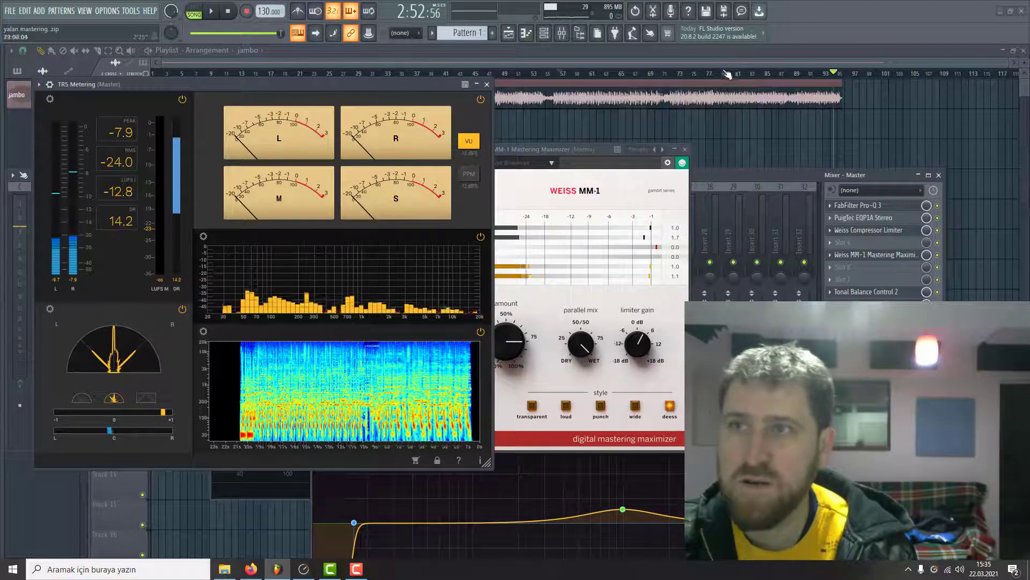
pyautogui.moveTo(709, 73); pyautogui.dragTo(679, 74)
pyautogui.press('space')
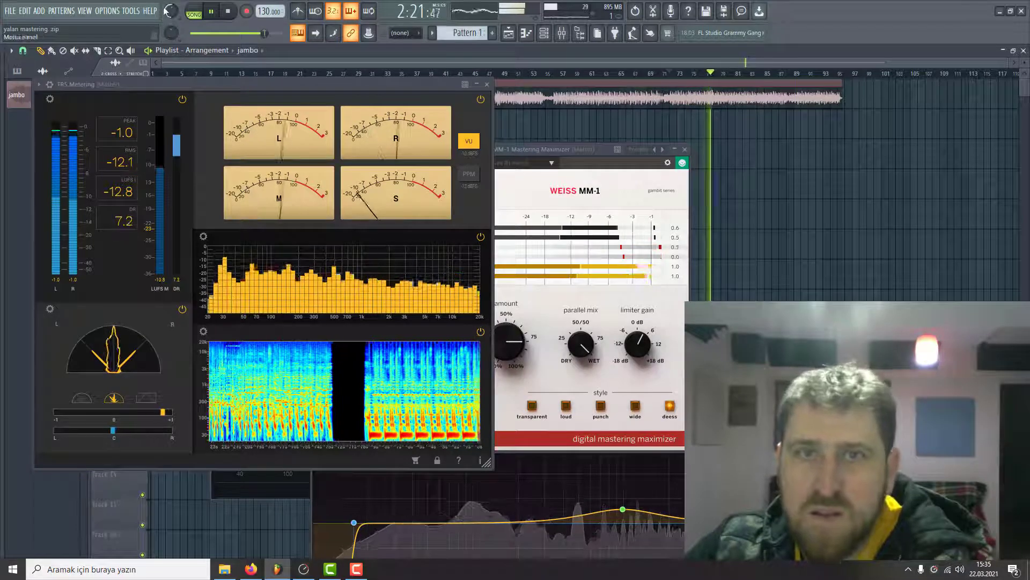
pyautogui.click(230, 12)
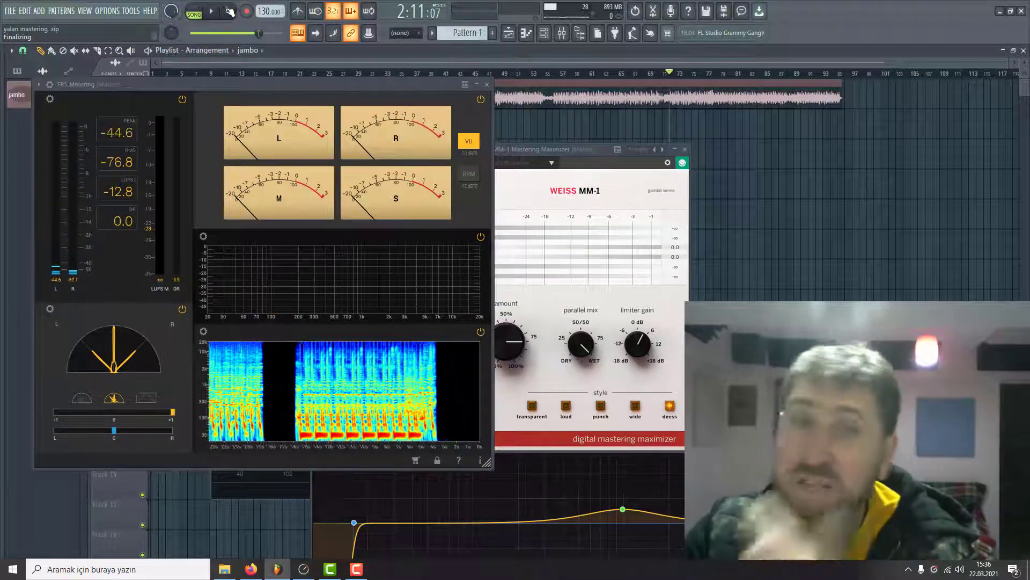
pyautogui.click(212, 12)
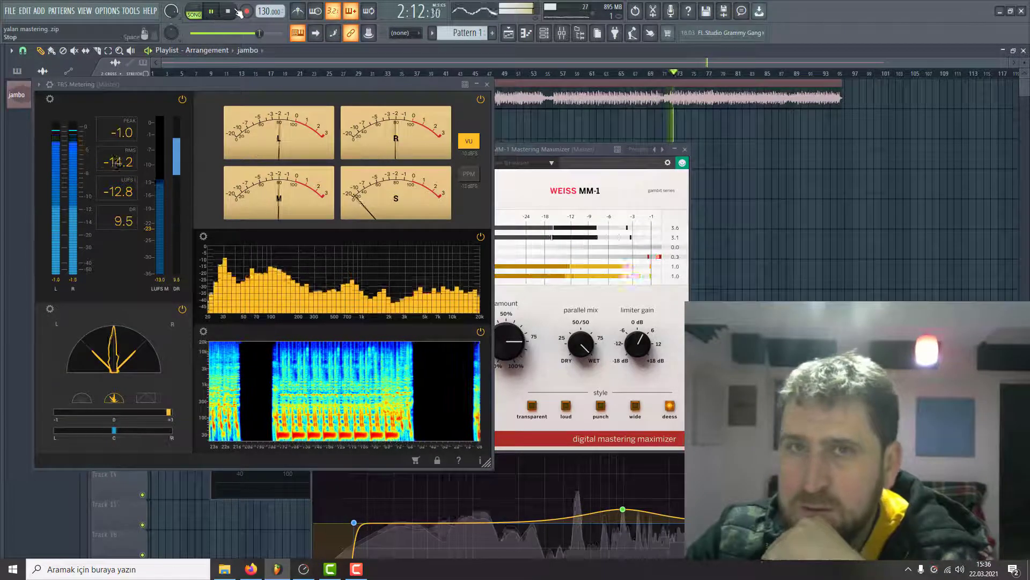
pyautogui.click(230, 12)
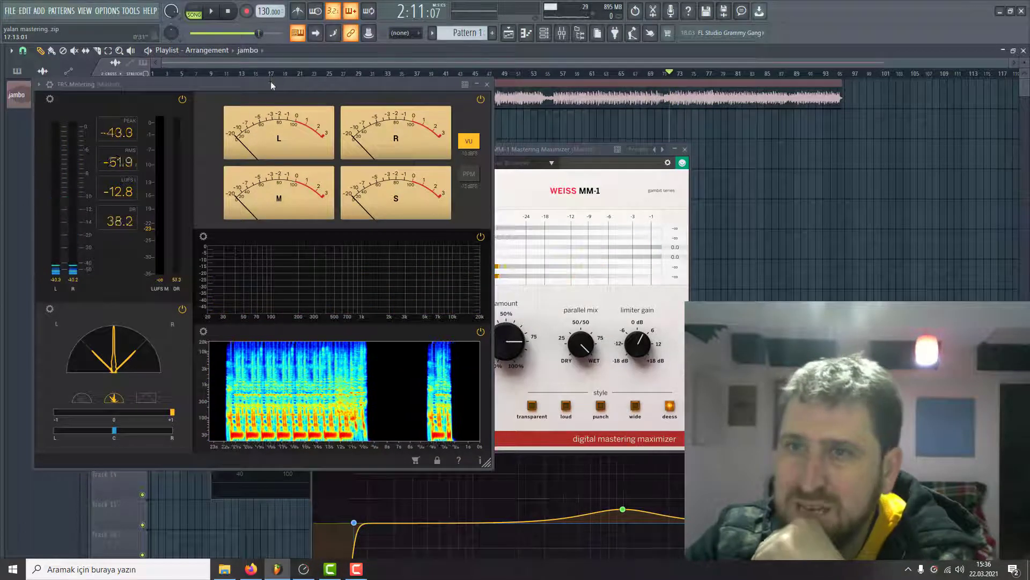
# Step: Move TR5 Metering clear of the compressor and MM-1 meters, replay the passage to compare them, and close the metering window
pyautogui.moveTo(271, 84); pyautogui.dragTo(389, 307)
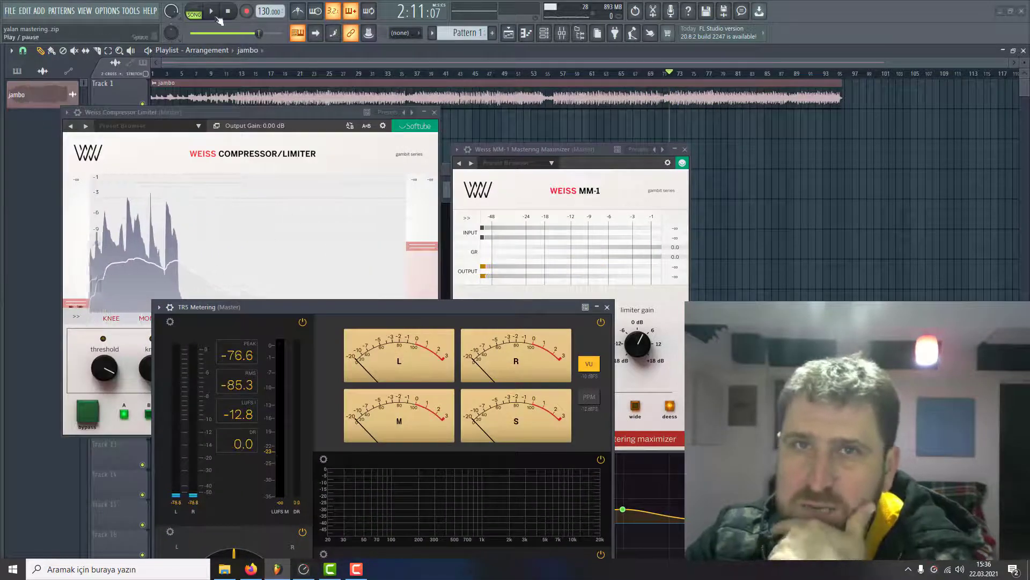
pyautogui.press('space')
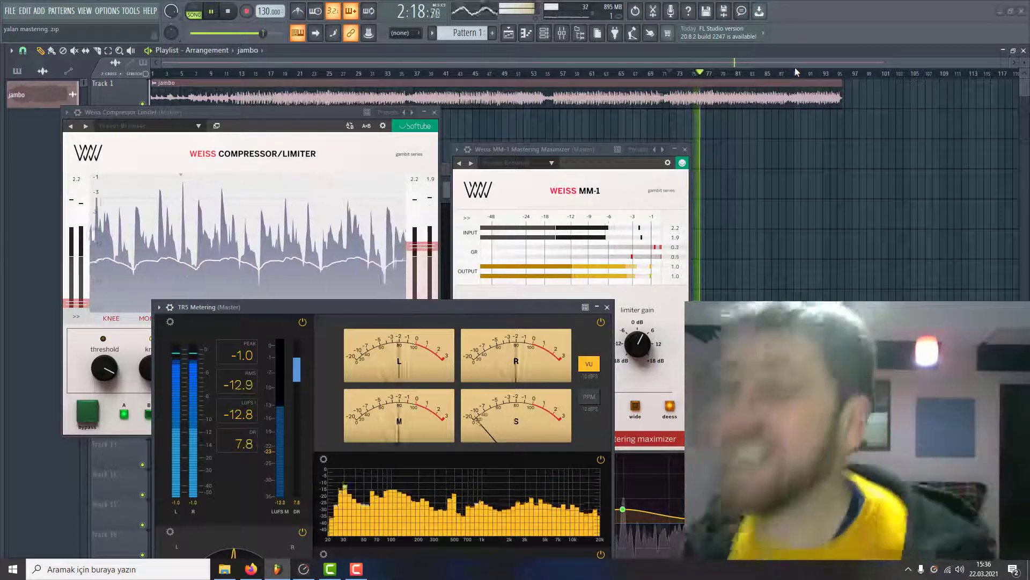
pyautogui.press('space')
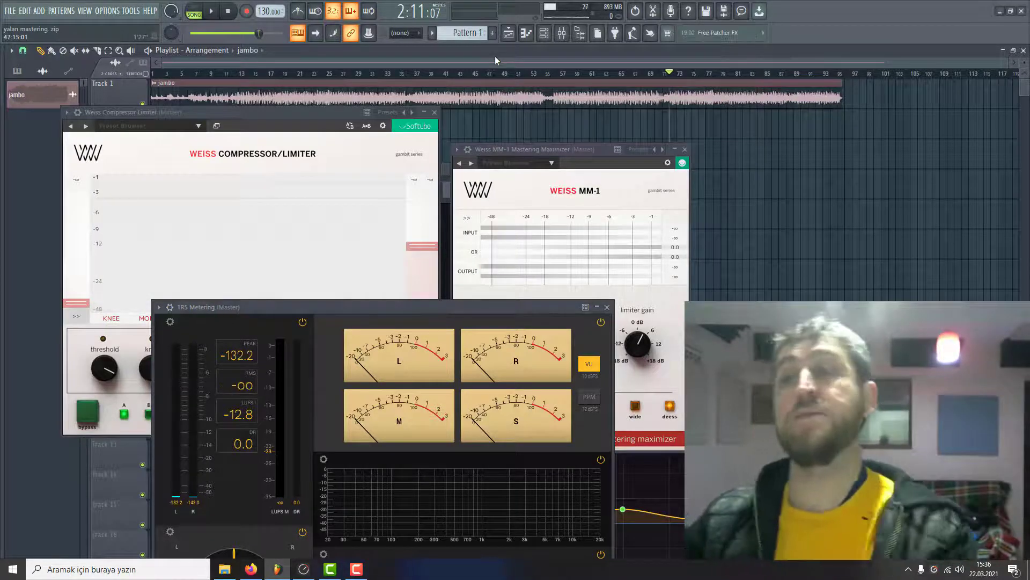
pyautogui.press('F9')
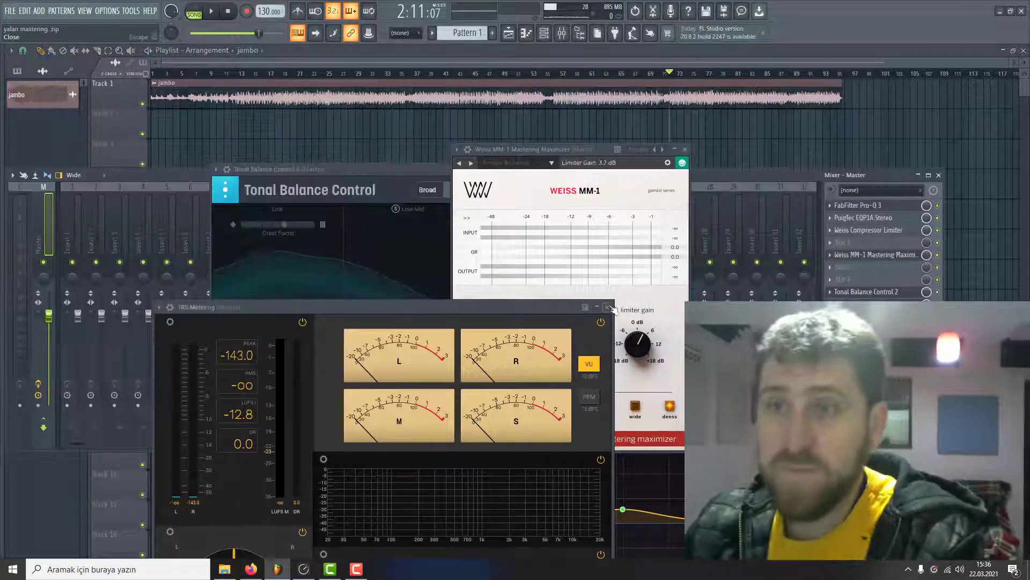
pyautogui.click(609, 307)
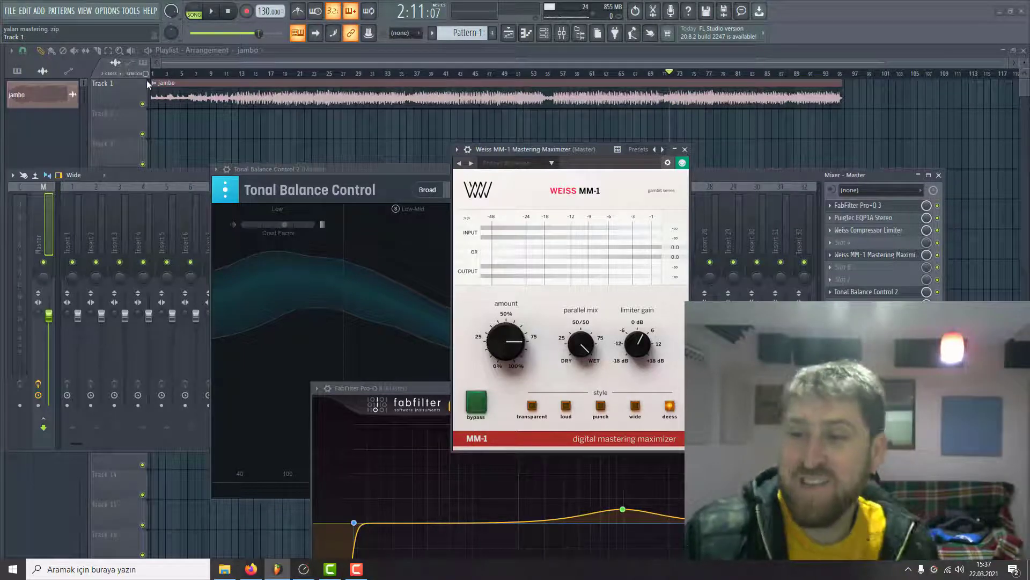
# Step: Export the project as the zipped loop package "yalan mastering." in the mastering folder, replacing the existing file
pyautogui.click(10, 11)
pyautogui.moveTo(32, 106)
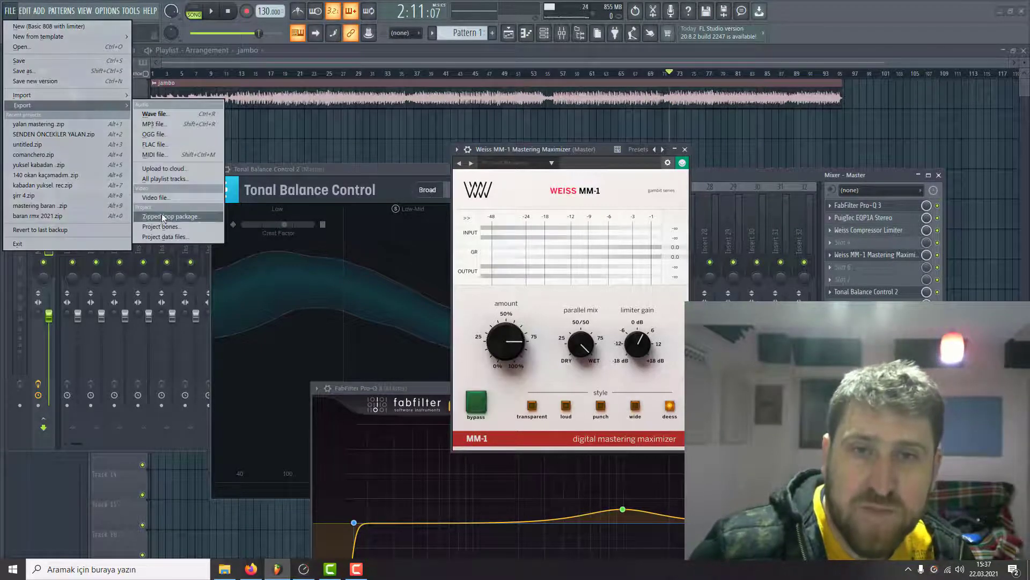
pyautogui.click(177, 224)
pyautogui.press('F9')
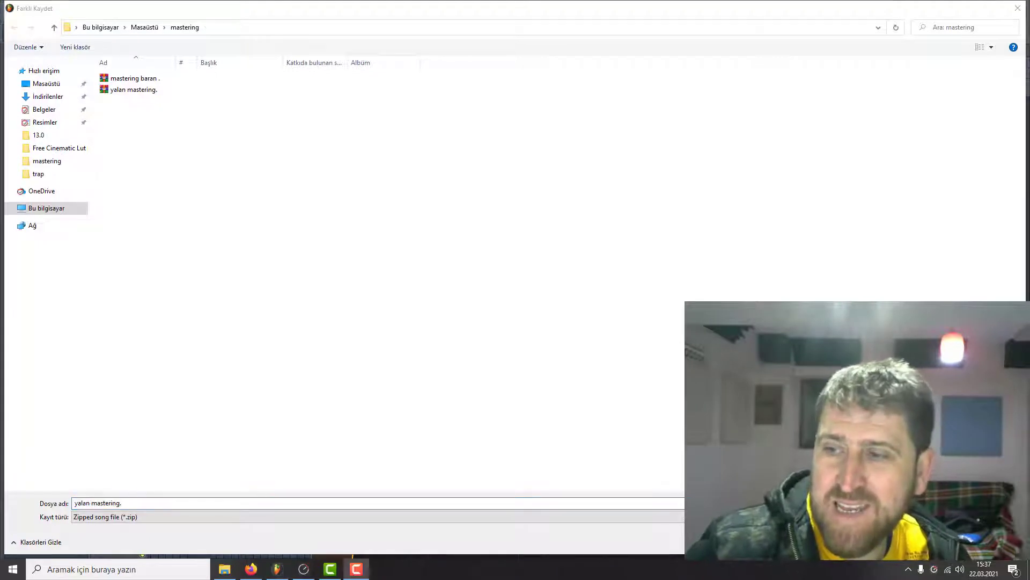
pyautogui.press('Return')
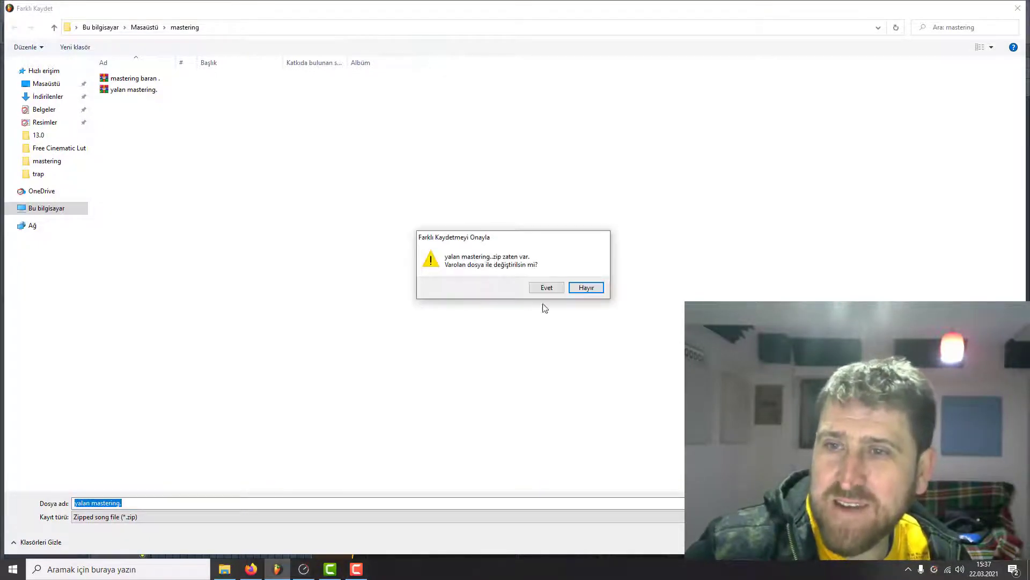
pyautogui.click(536, 286)
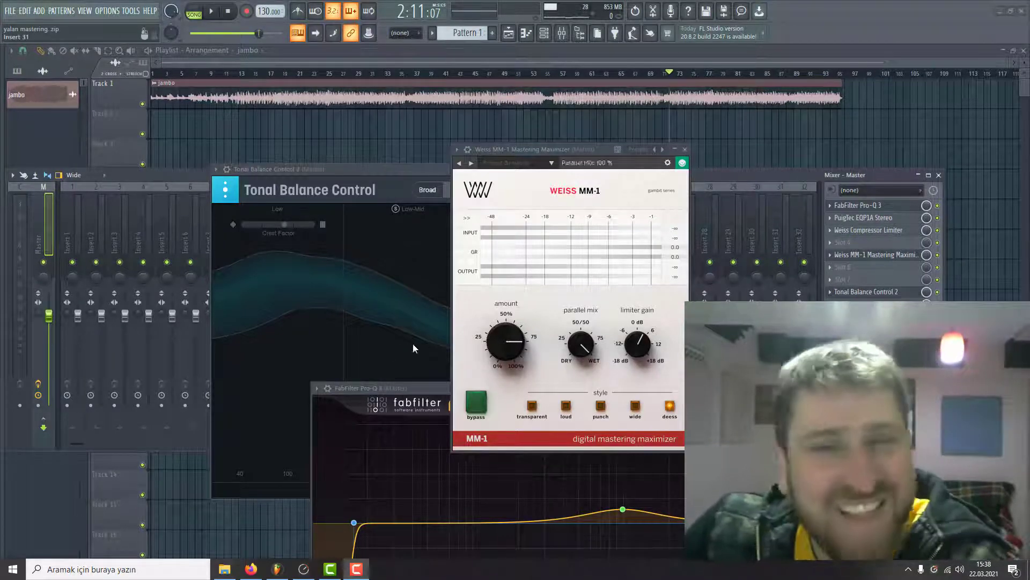
# Step: Open the recent project SENDEN ÖNCEKİLER YALAN.zip and zoom the playlist out to show the whole arrangement
pyautogui.click(20, 11)
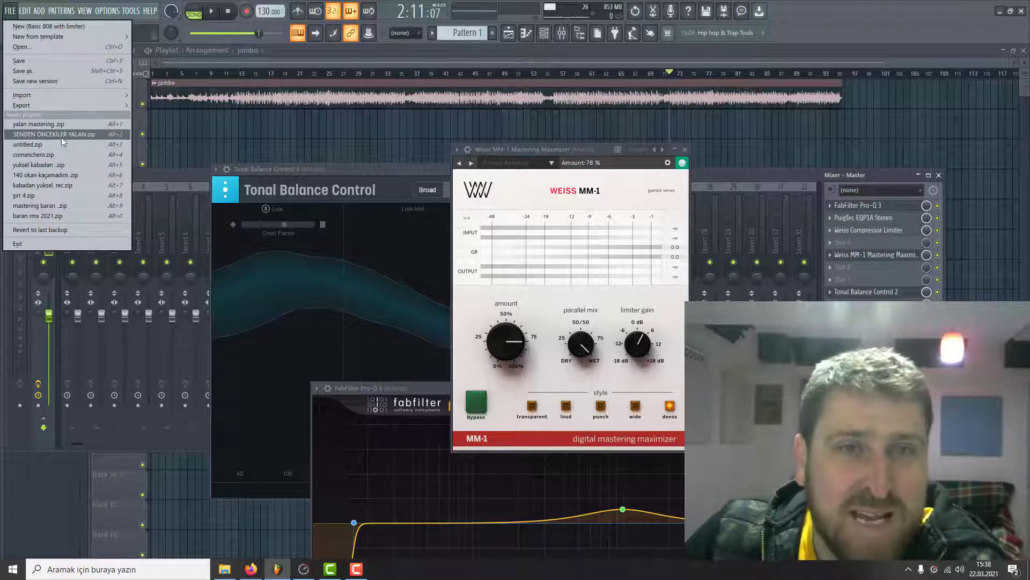
pyautogui.click(59, 134)
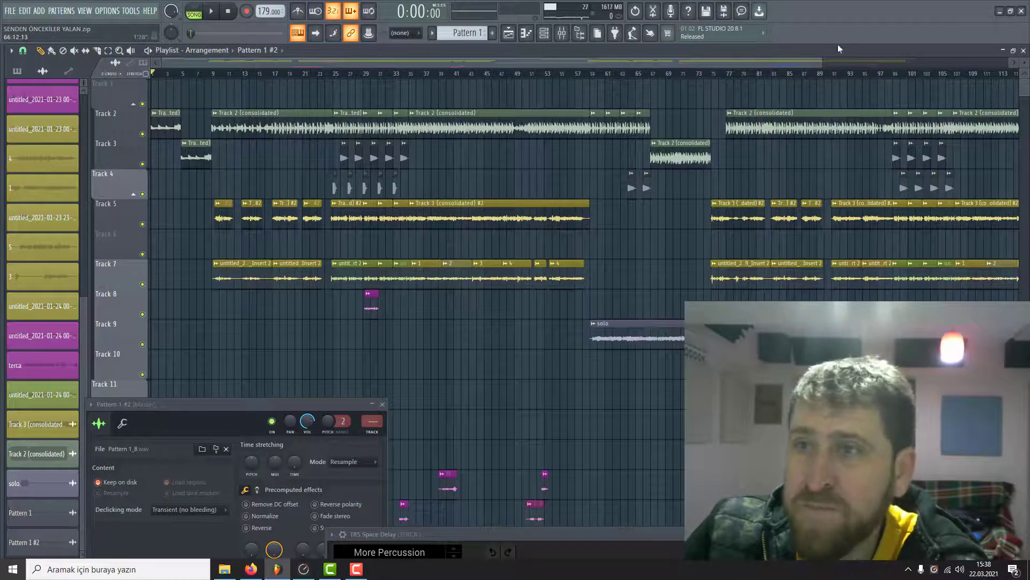
pyautogui.moveTo(822, 63); pyautogui.dragTo(816, 138)
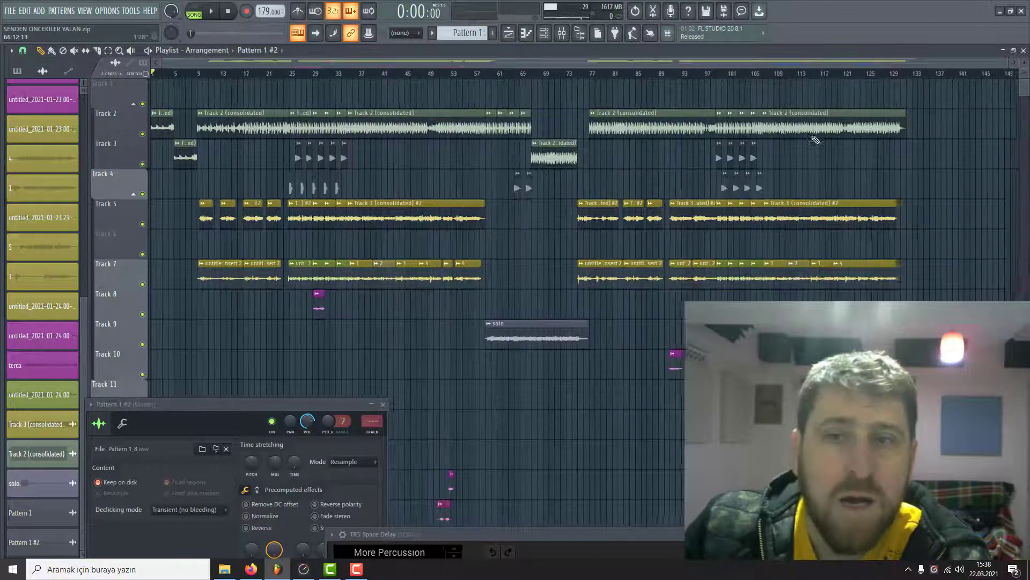
# Step: Solo Track 7 in the playlist and play it from bar 16
pyautogui.rightClick(143, 285)
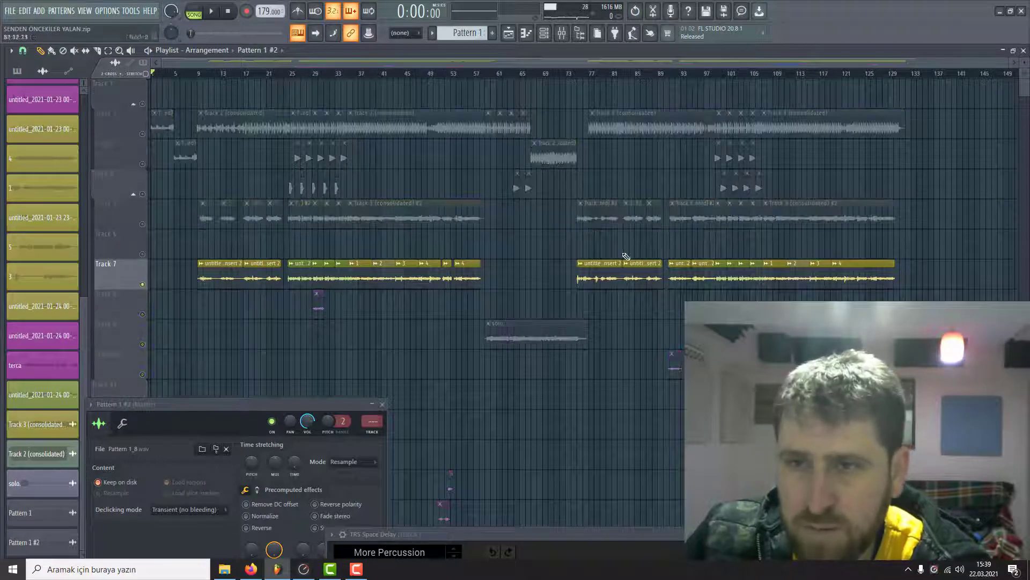
pyautogui.click(237, 73)
pyautogui.press('space')
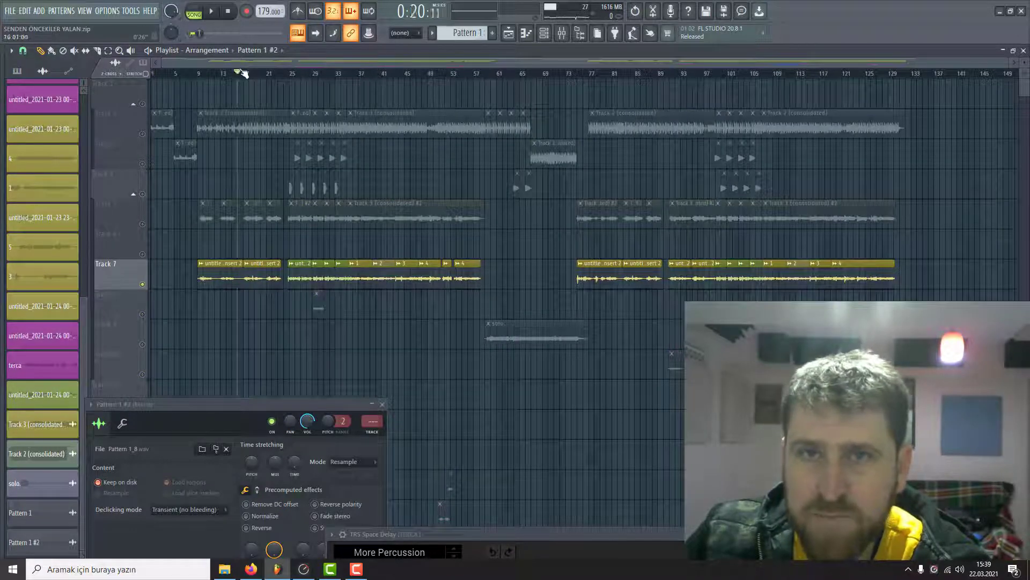
# Step: Play Track 7 from around bar 20 and show the vok track's effect chain in the mixer, then stop playback
pyautogui.click(259, 73)
pyautogui.click(563, 34)
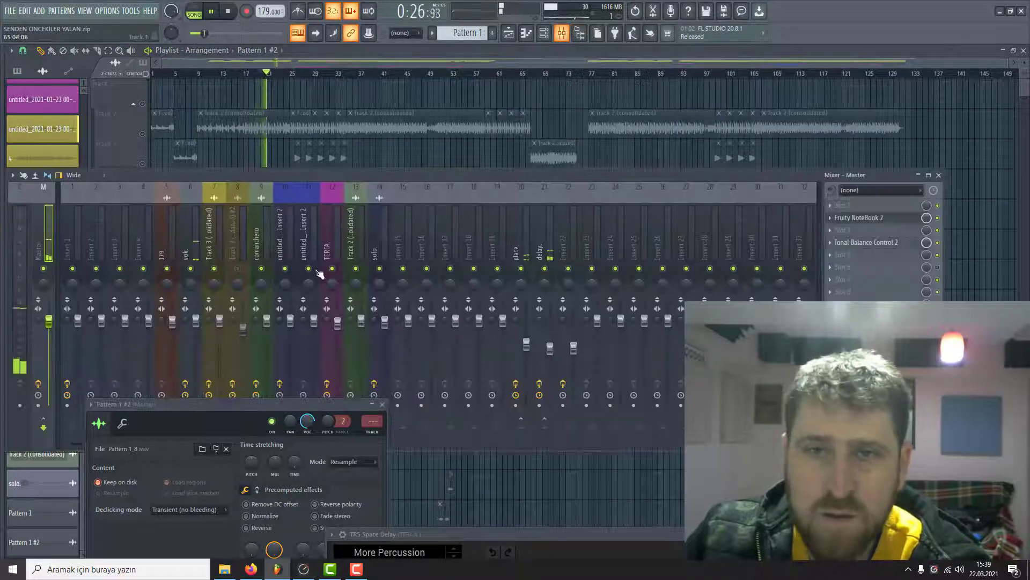
pyautogui.moveTo(310, 133); pyautogui.dragTo(315, 102)
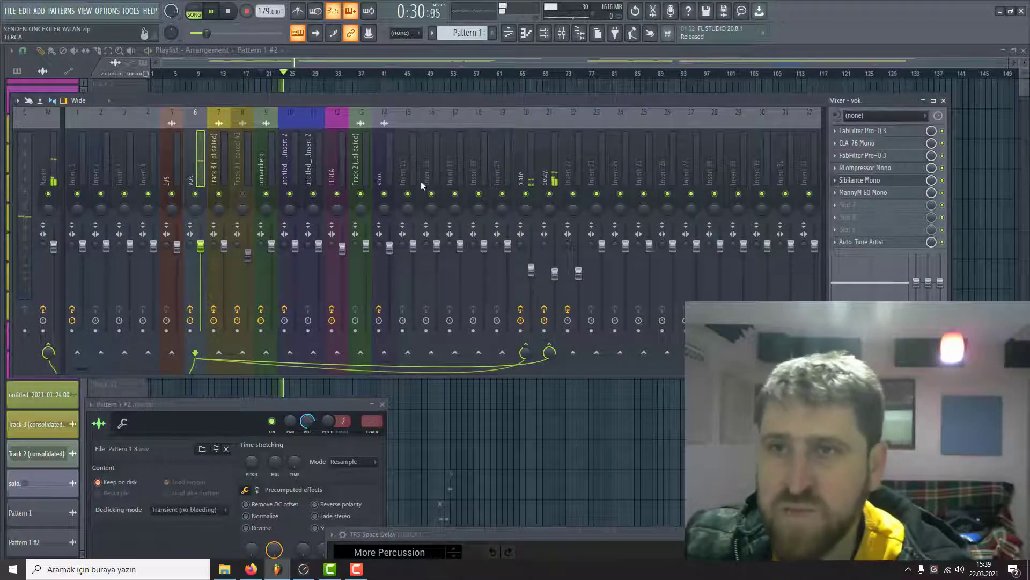
pyautogui.press('space')
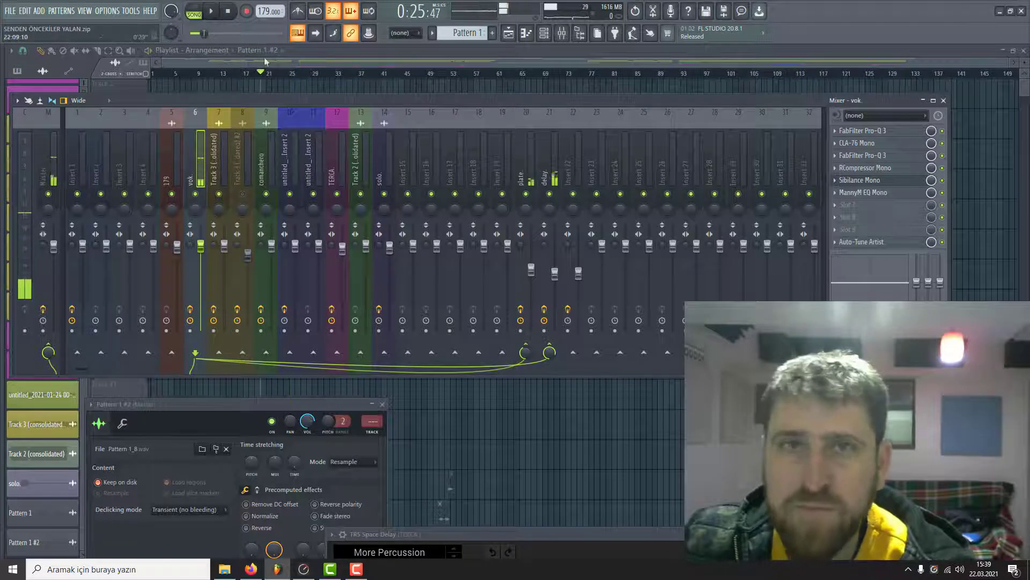
# Step: Inspect the ValhallaPlate reverb and the Fruity Limiter on the plate mixer track
pyautogui.click(531, 161)
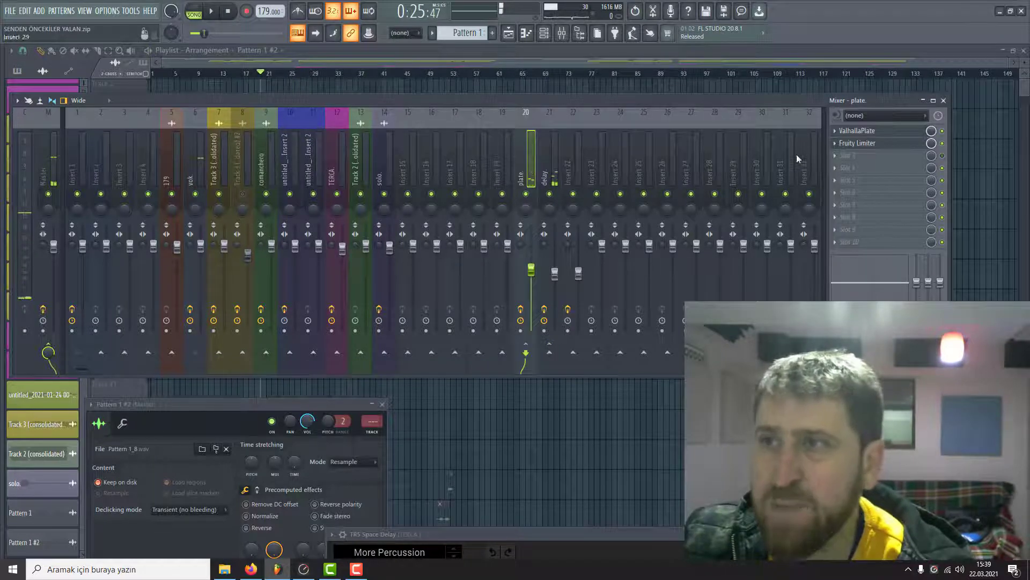
pyautogui.click(895, 133)
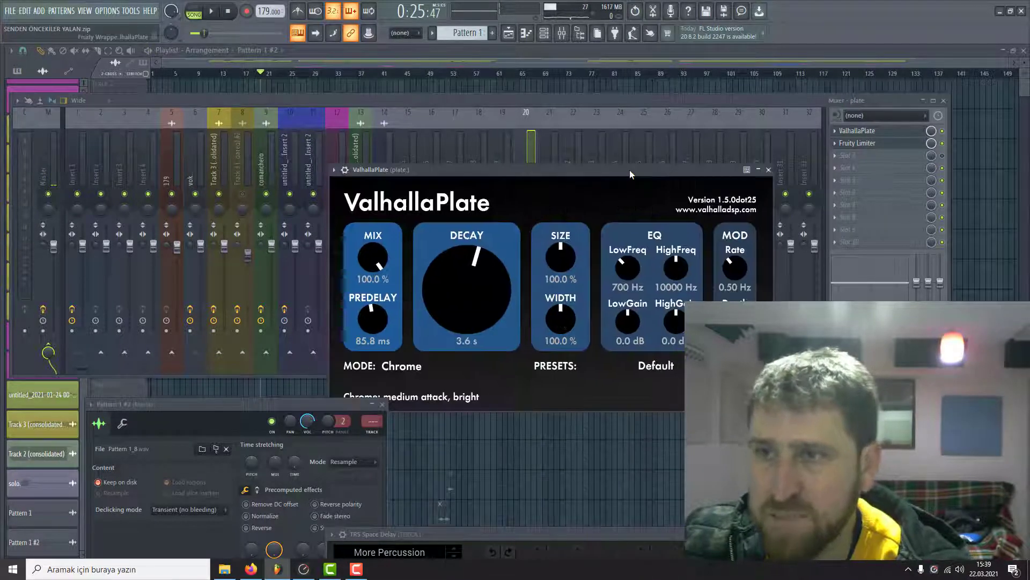
pyautogui.click(894, 144)
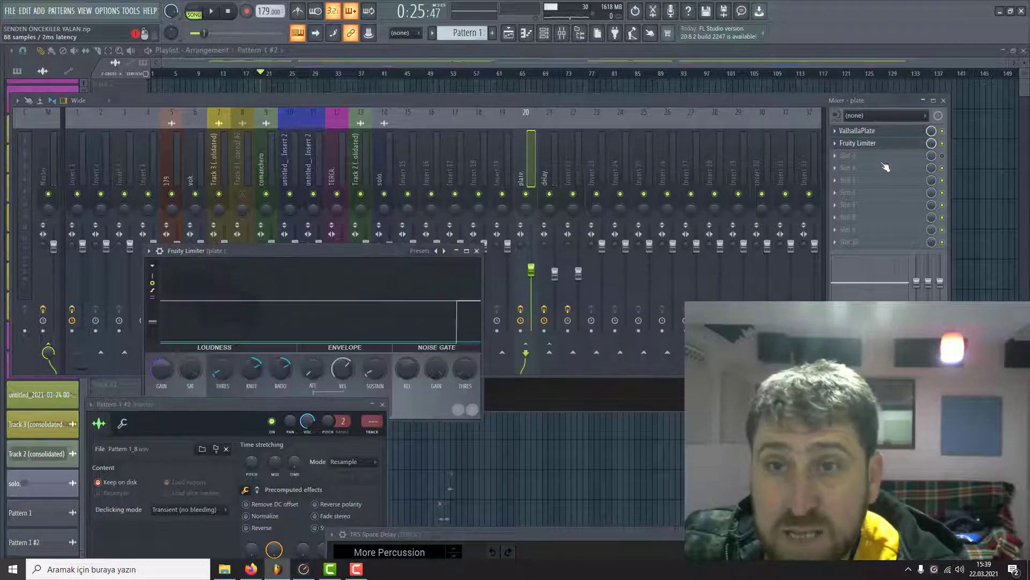
pyautogui.click(192, 161)
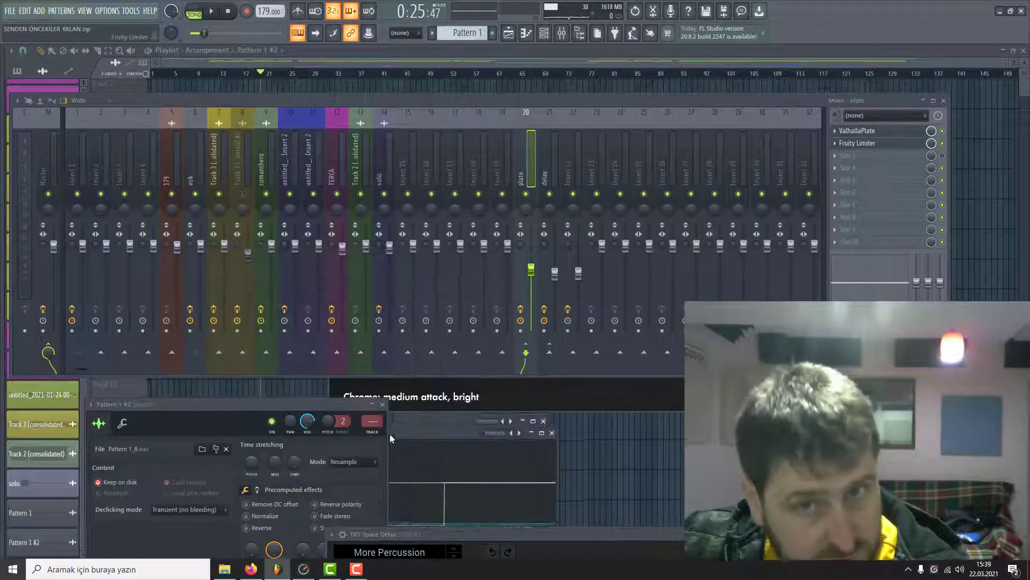
# Step: Inspect the EchoBoy and the Fruity Limiter on the delay mixer track, and move the limiter window below the mixer tracks
pyautogui.click(552, 173)
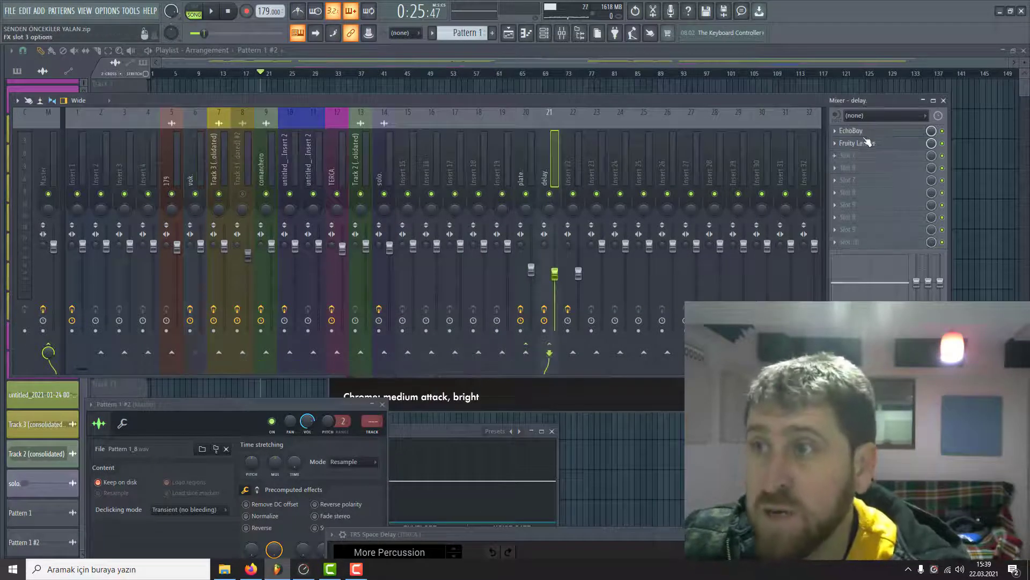
pyautogui.click(865, 131)
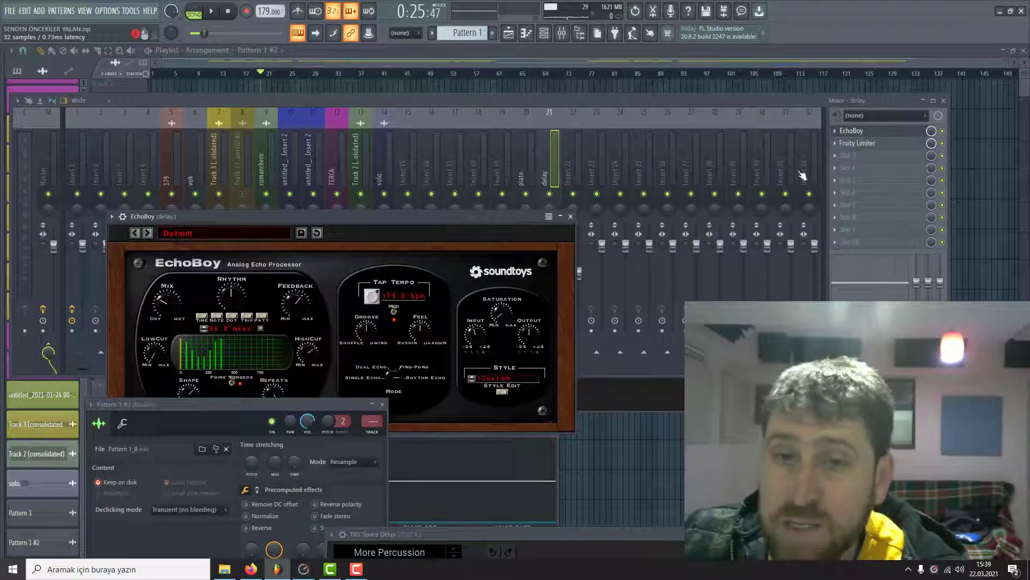
pyautogui.click(858, 142)
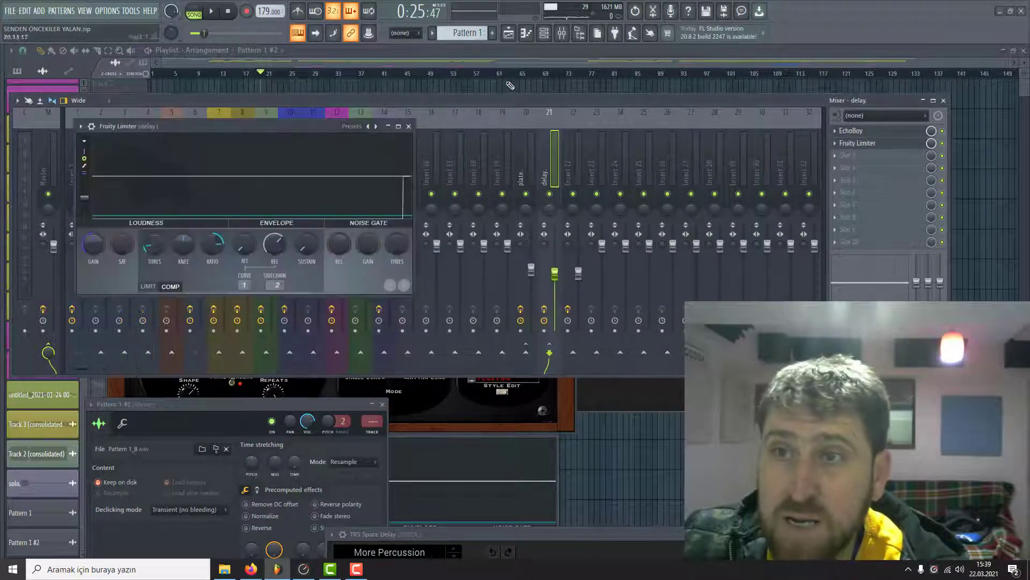
pyautogui.moveTo(391, 126); pyautogui.dragTo(484, 381)
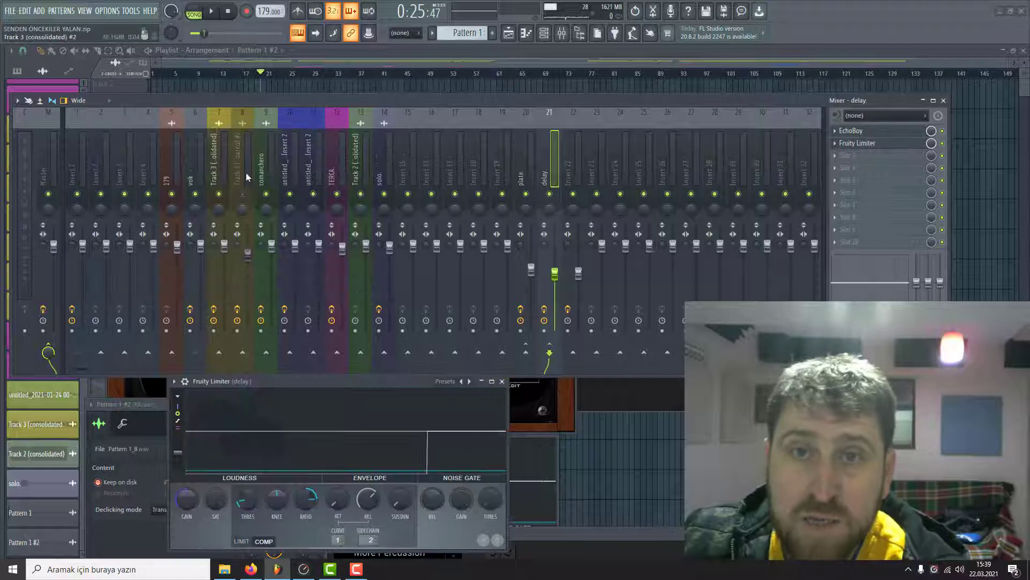
# Step: Re-create the vok track's sends to the plate and delay tracks as sidechains and raise their send levels
pyautogui.click(197, 162)
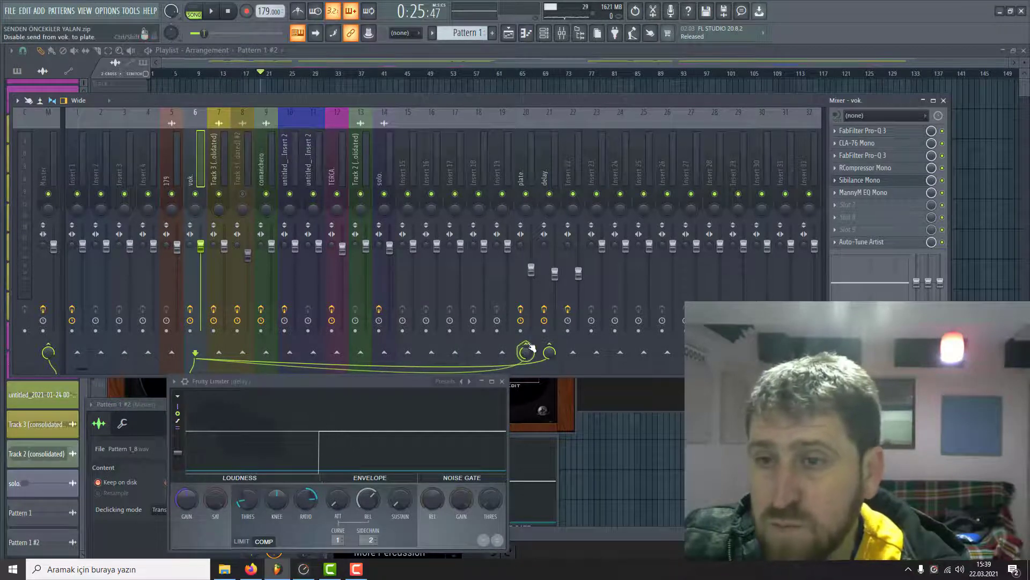
pyautogui.rightClick(528, 351)
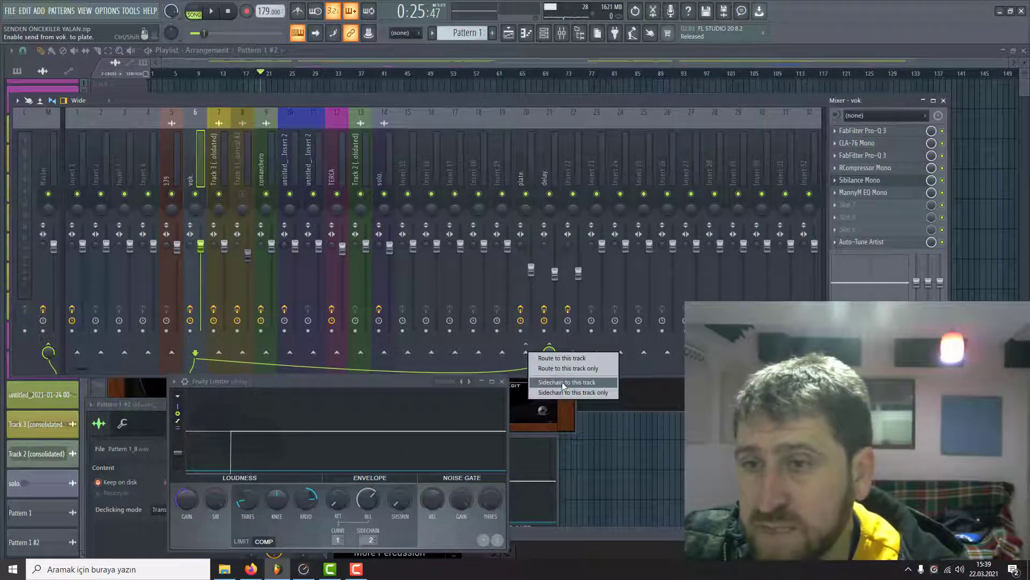
pyautogui.click(534, 369)
pyautogui.click(526, 351)
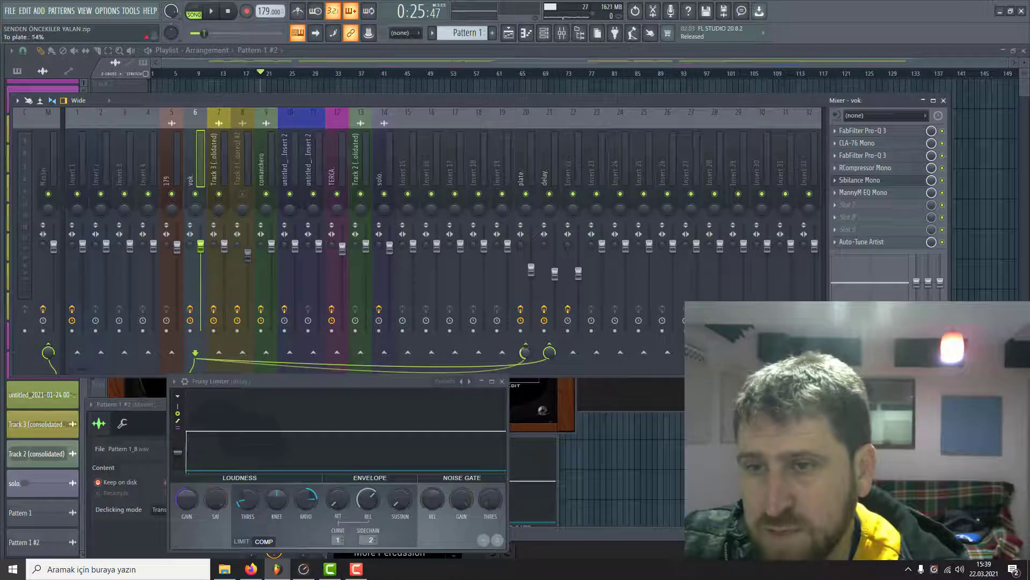
pyautogui.click(549, 352)
pyautogui.rightClick(549, 352)
pyautogui.click(574, 382)
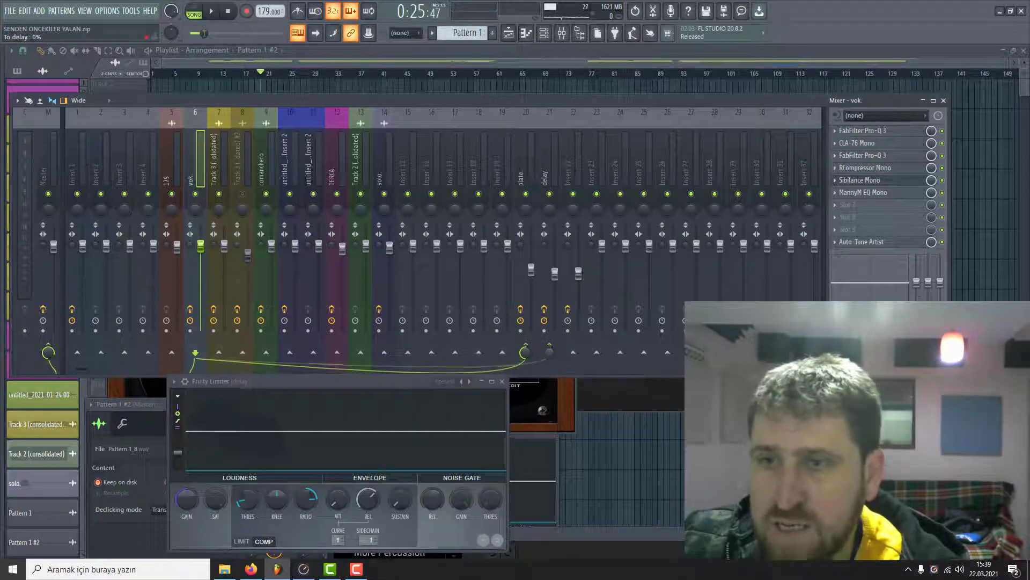
pyautogui.click(548, 352)
# Step: Bring the plate track's Fruity Limiter into clear view and set its compressor's sidechain input to 2
pyautogui.click(526, 175)
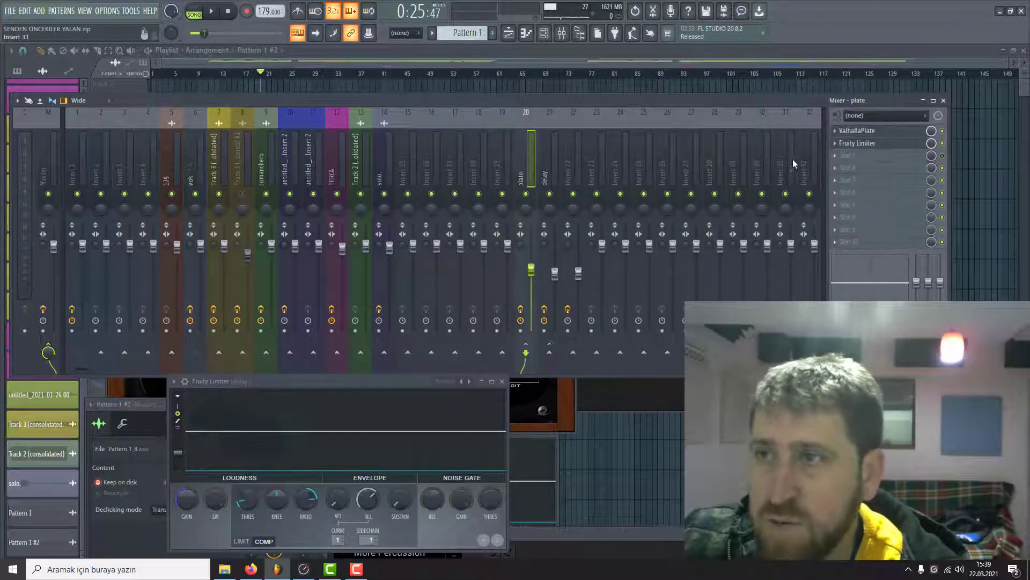
pyautogui.press('space')
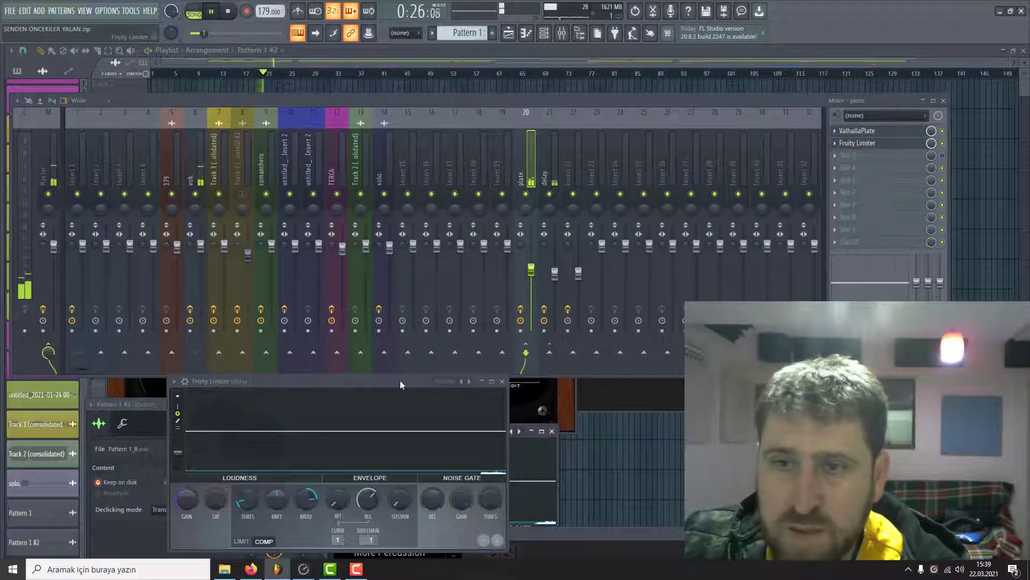
pyautogui.moveTo(400, 380); pyautogui.dragTo(411, 550)
pyautogui.moveTo(435, 436); pyautogui.dragTo(607, 124)
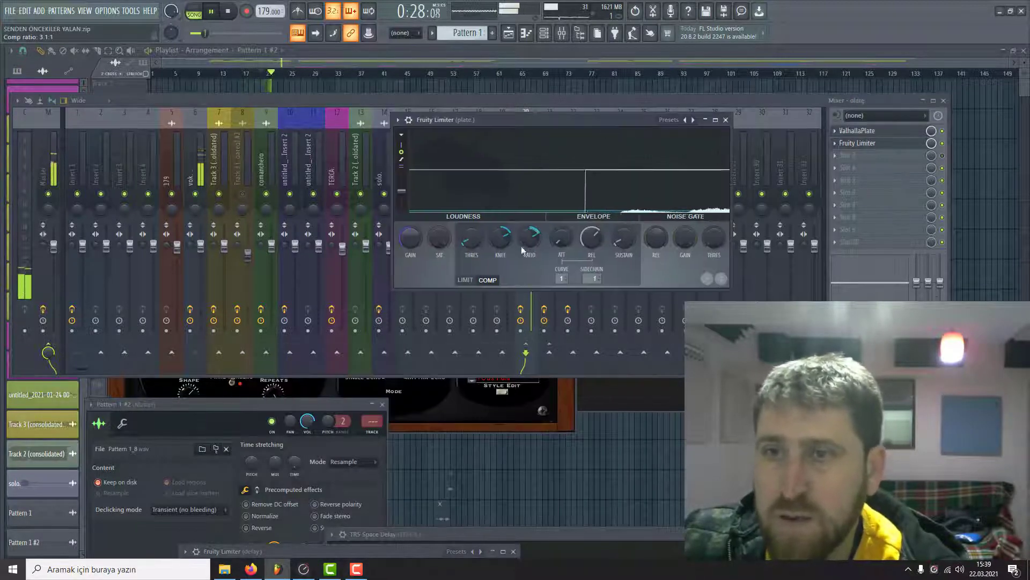
pyautogui.press('space')
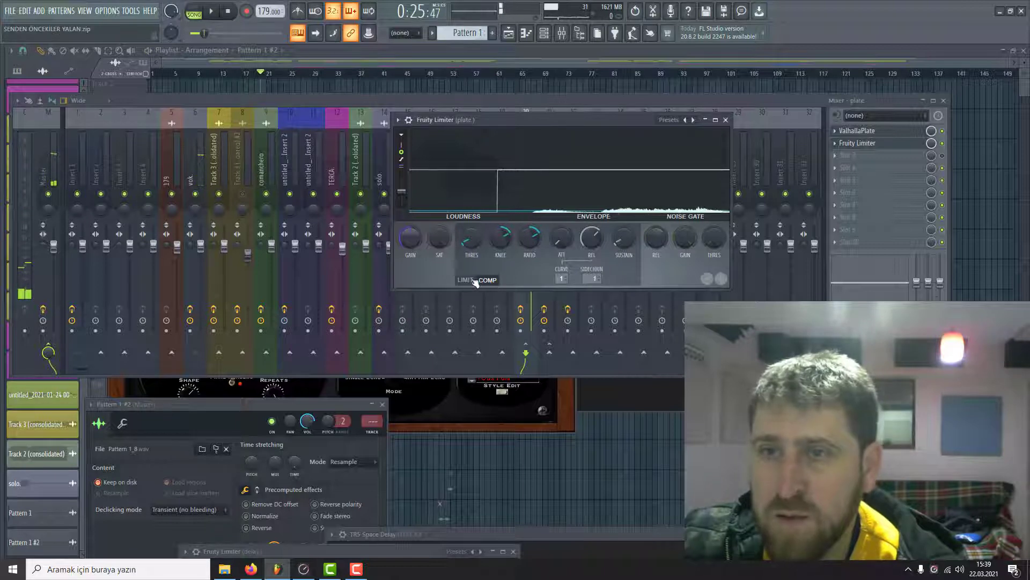
pyautogui.click(594, 278)
pyautogui.click(616, 309)
# Step: Replay the passage and lower the plate limiter's compressor threshold to about -38.3 dB
pyautogui.press('space')
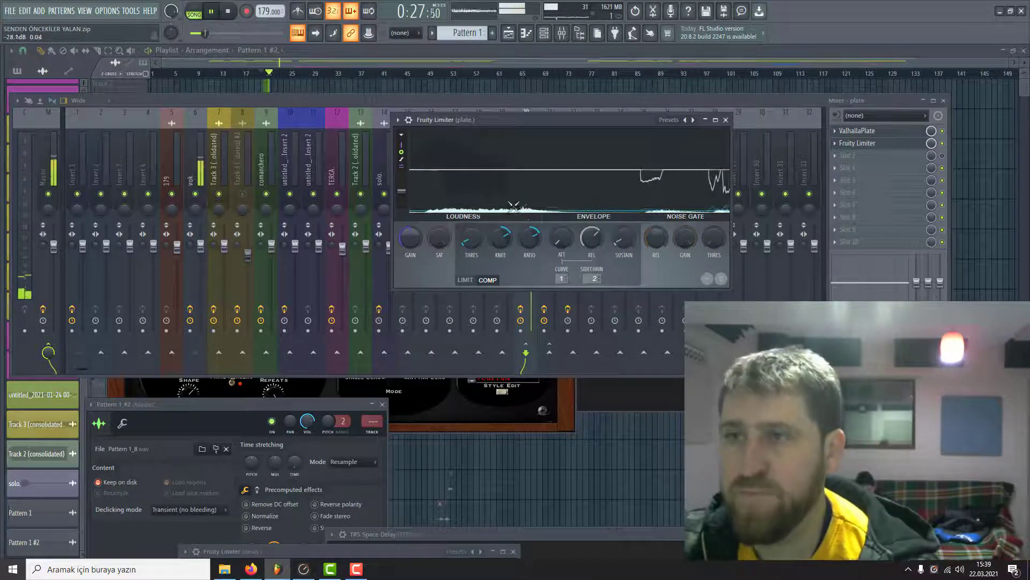
pyautogui.press('space')
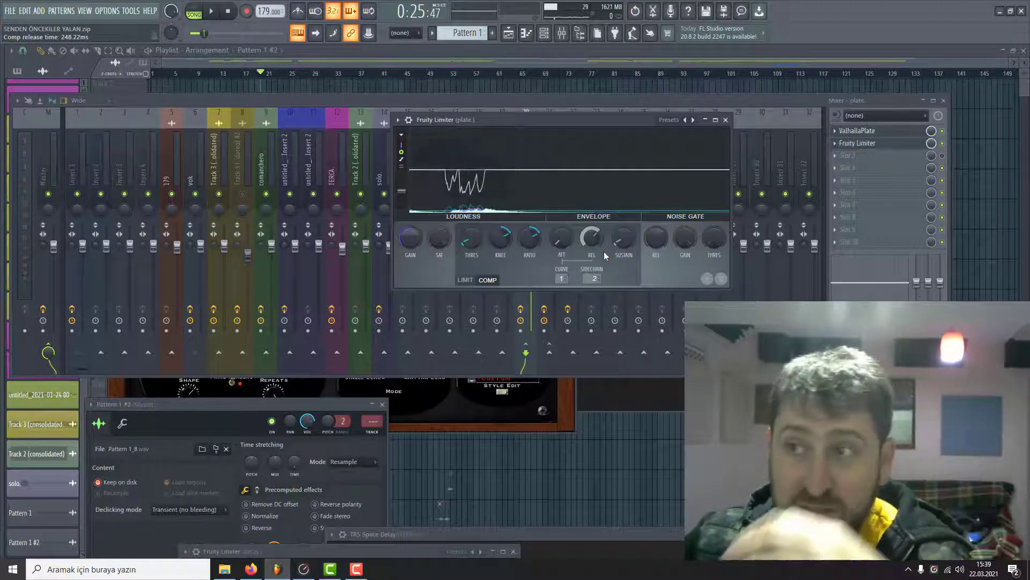
pyautogui.press('space')
pyautogui.moveTo(472, 237)
pyautogui.mouseDown()
pyautogui.moveTo(471, 214)
pyautogui.moveTo(471, 231)
pyautogui.mouseUp()
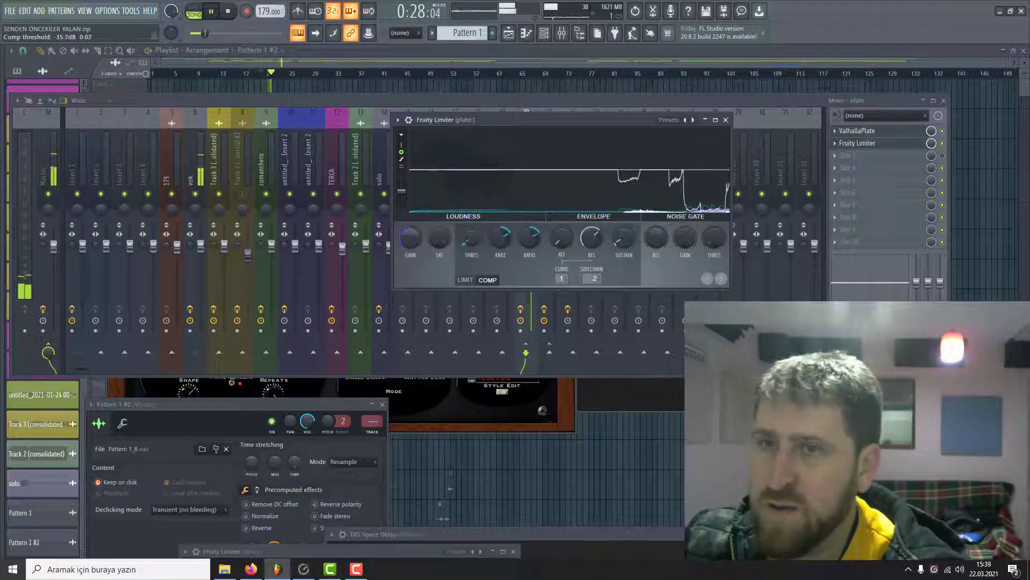
pyautogui.press('space')
pyautogui.moveTo(471, 239); pyautogui.dragTo(472, 230)
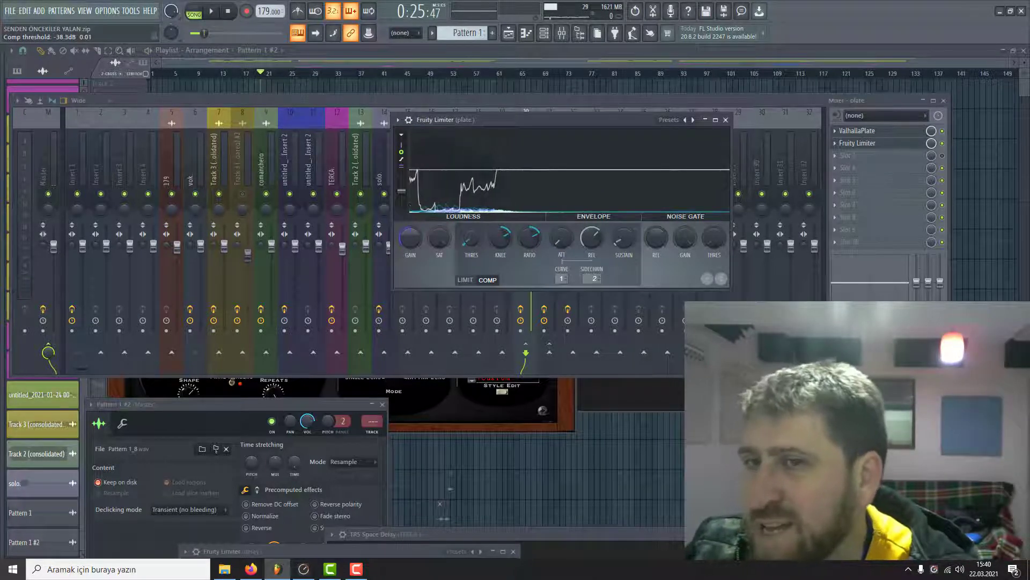
pyautogui.press('space')
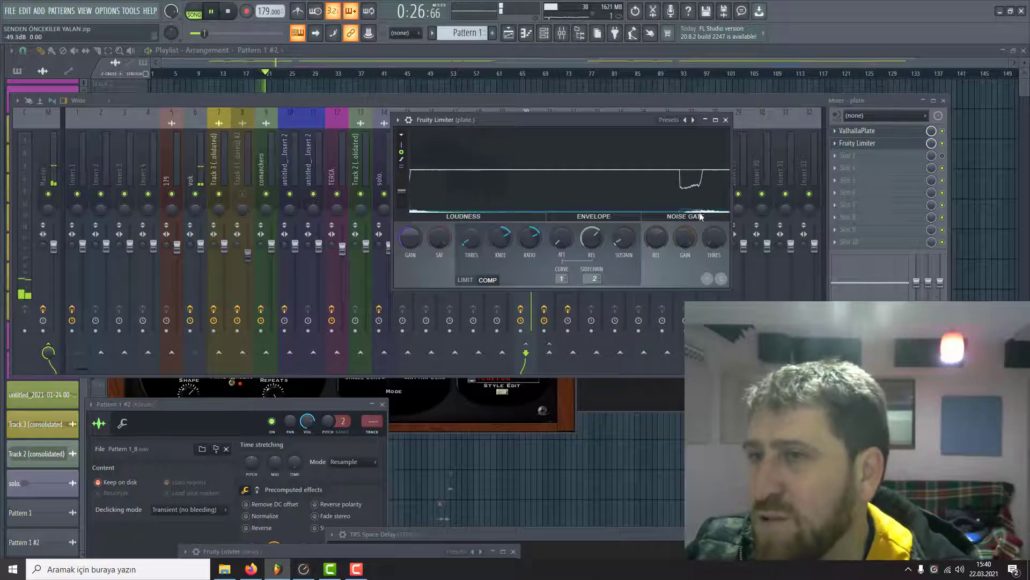
pyautogui.press('space')
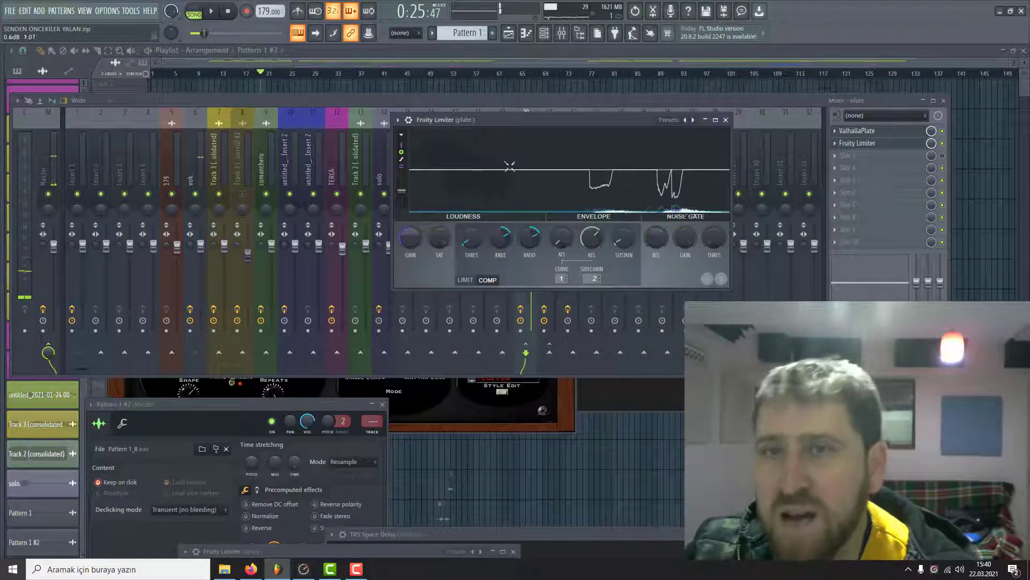
# Step: Replay the passage while moving the plate limiter and TR5 Space Delay windows clear of the mixer tracks
pyautogui.moveTo(457, 120); pyautogui.dragTo(333, 310)
pyautogui.click(549, 173)
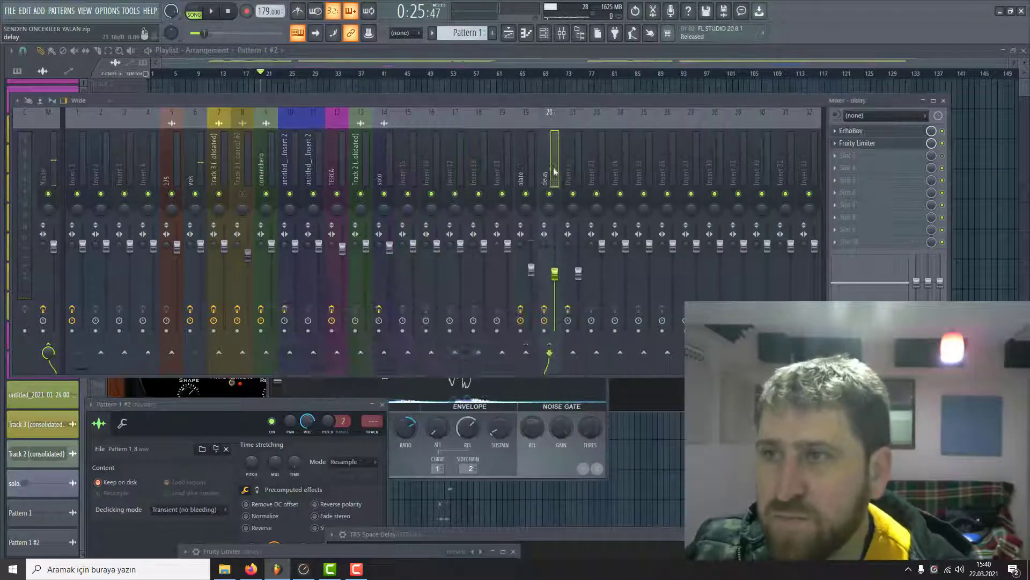
pyautogui.press('space')
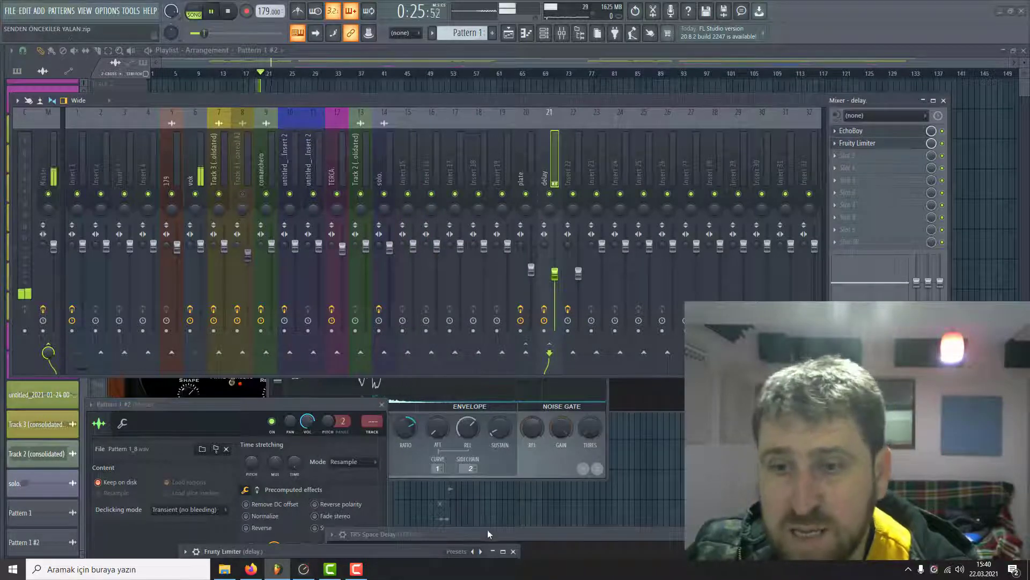
pyautogui.moveTo(488, 532); pyautogui.dragTo(411, 150)
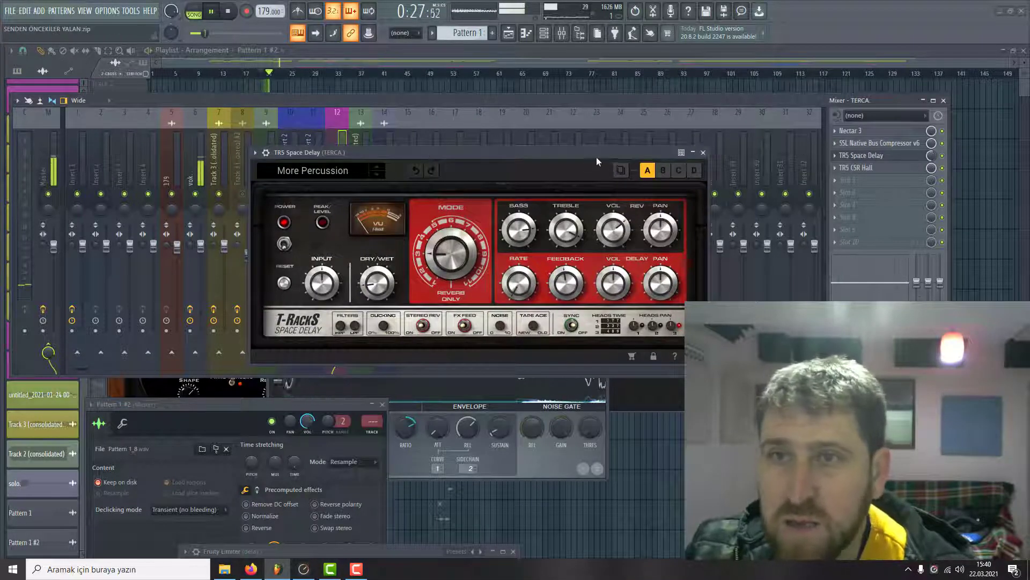
pyautogui.moveTo(597, 157); pyautogui.dragTo(619, 380)
pyautogui.press('space')
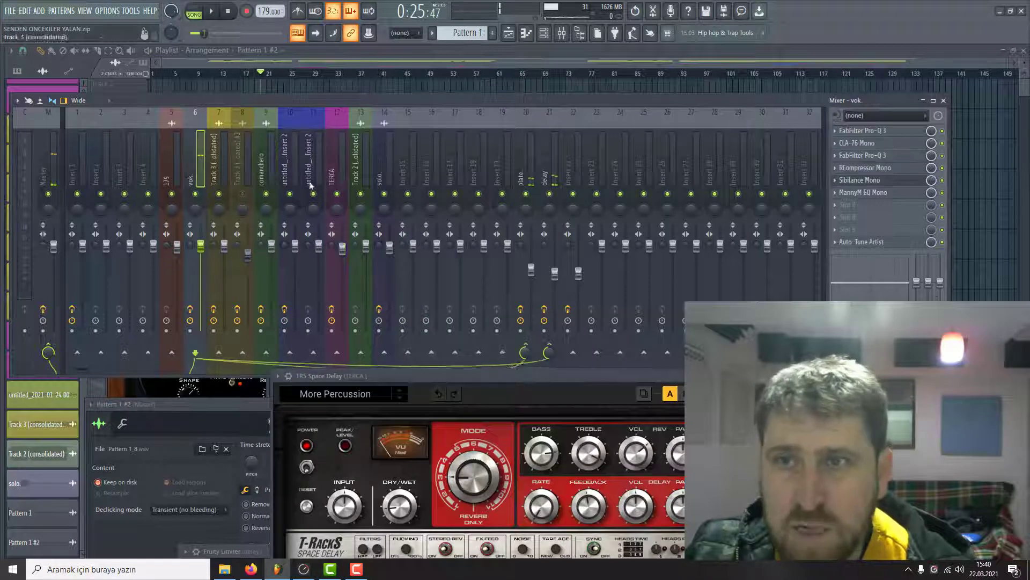
# Step: Bring the delay track's Fruity Limiter into view during playback and set its compressor's sidechain input to 2
pyautogui.click(550, 160)
pyautogui.click(859, 144)
pyautogui.press('space')
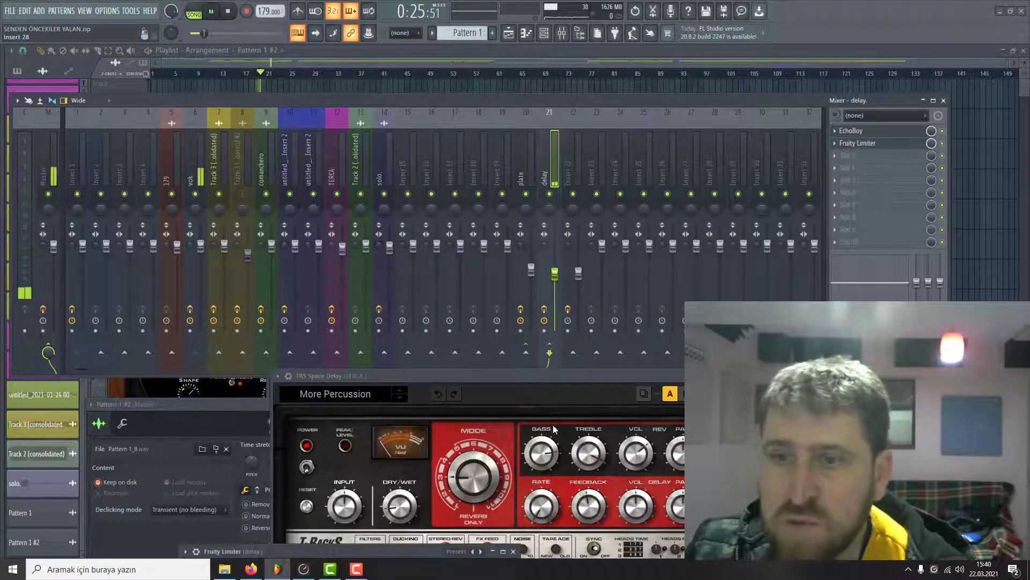
pyautogui.moveTo(385, 545); pyautogui.dragTo(374, 285)
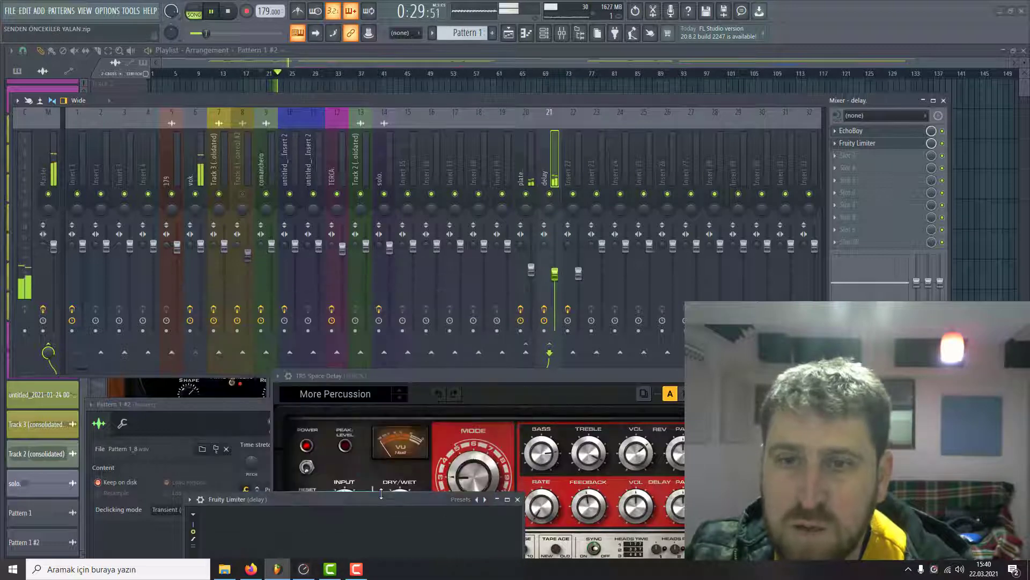
pyautogui.moveTo(419, 380); pyautogui.dragTo(472, 103)
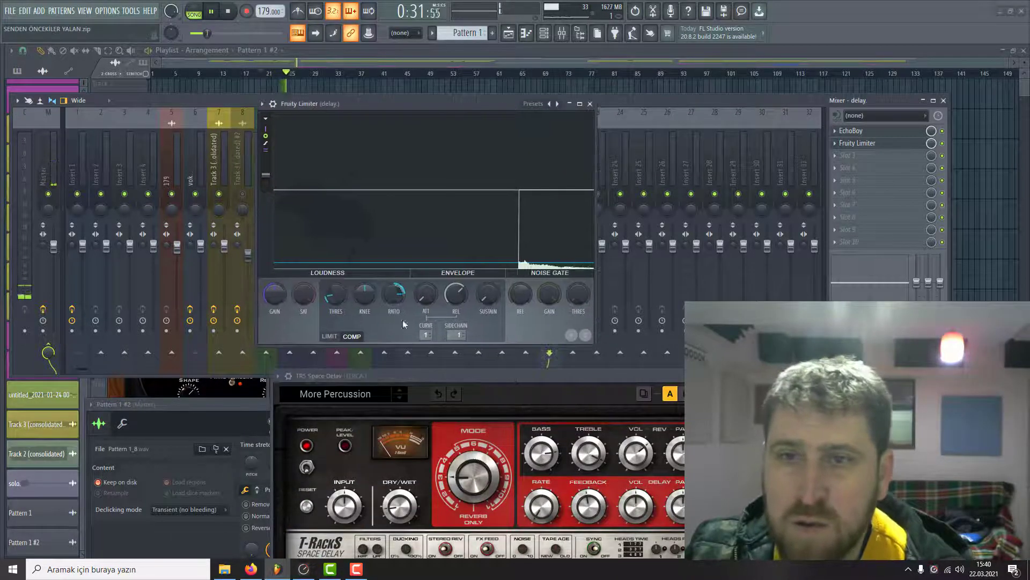
pyautogui.click(456, 335)
pyautogui.click(486, 361)
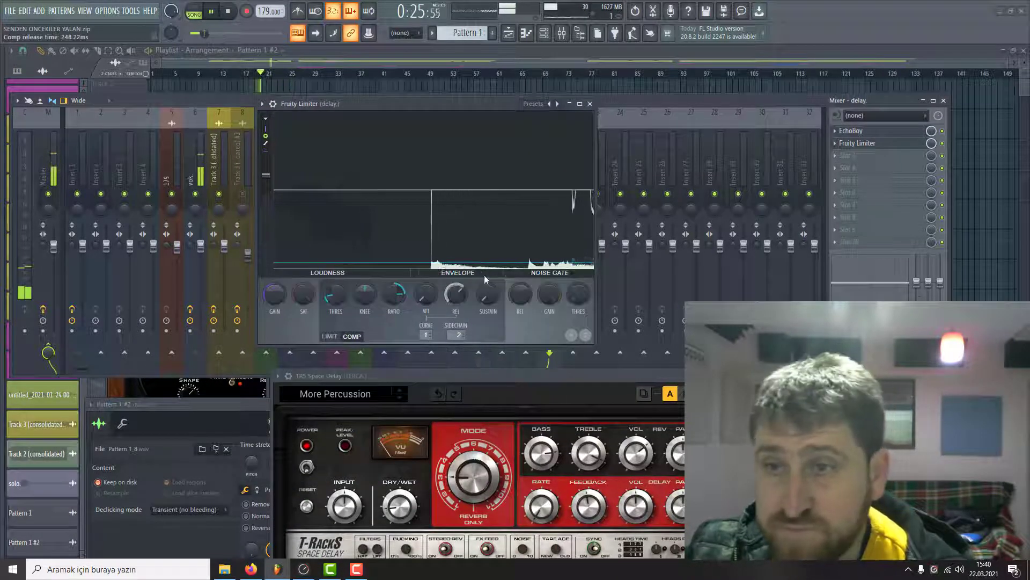
# Step: Sweep the delay limiter's compressor threshold during playback, settle it at about -33.1 dB, stop playback and close the limiter
pyautogui.scroll(-3, 332, 297)
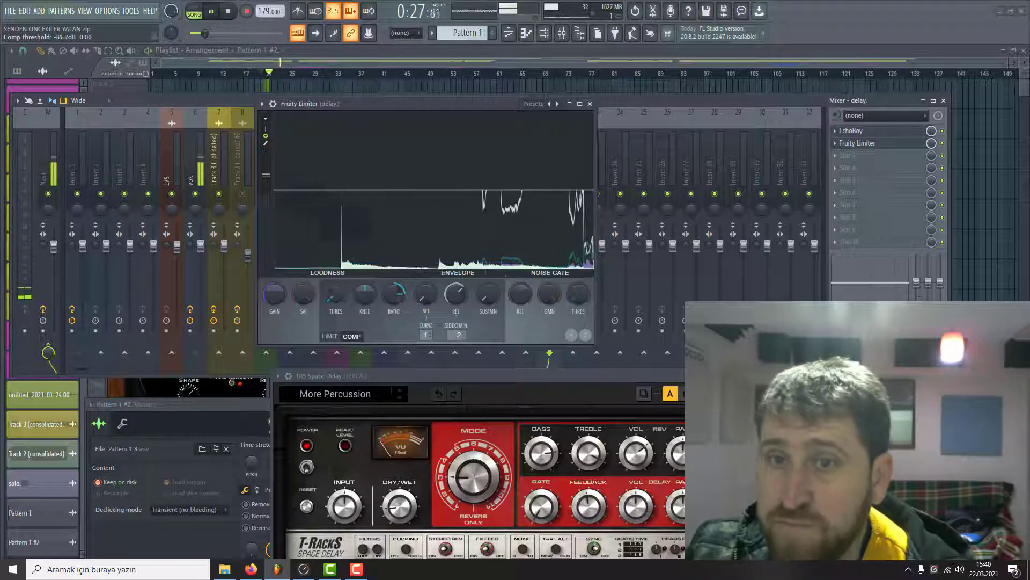
pyautogui.scroll(10, 333, 296)
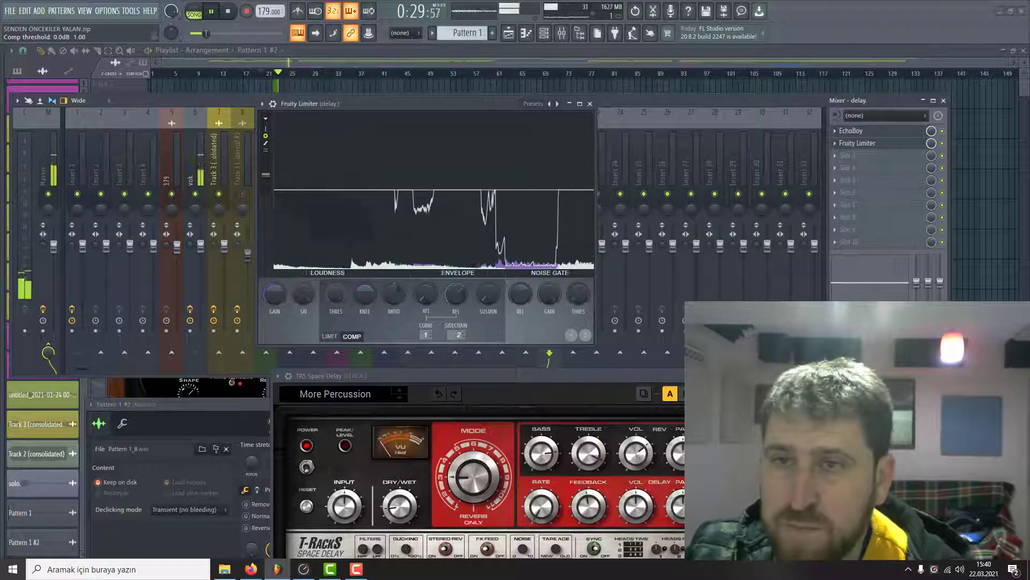
pyautogui.moveTo(333, 297); pyautogui.dragTo(333, 322)
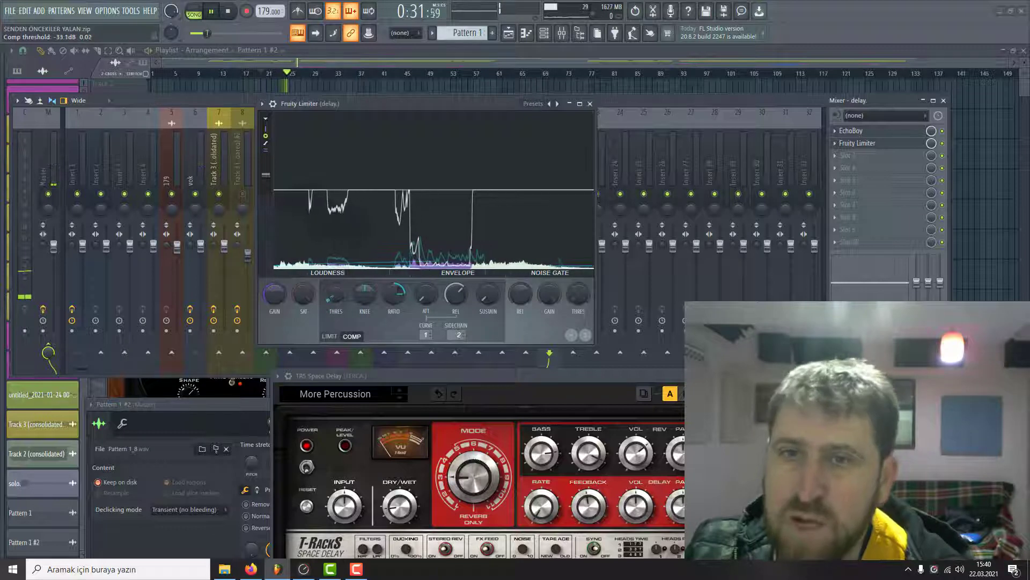
pyautogui.press('space')
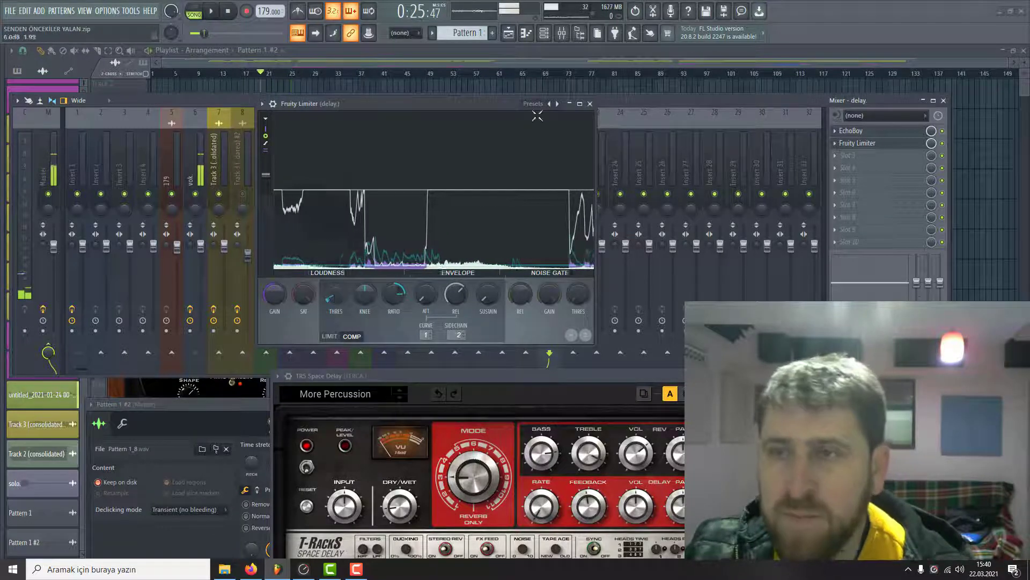
pyautogui.click(590, 103)
pyautogui.click(589, 61)
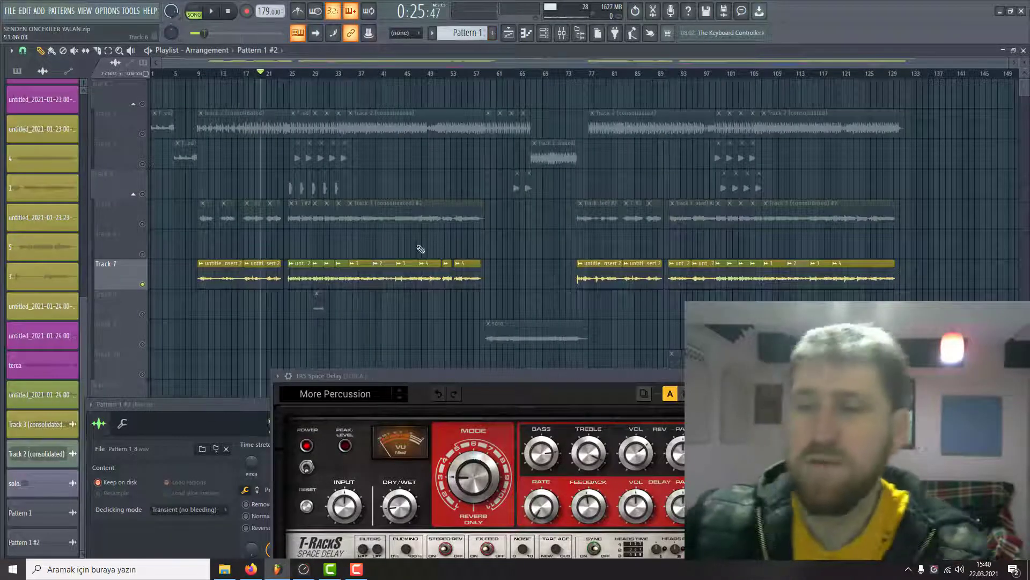
# Step: Unsolo and mute playlist Track 7, leaving only Track 5 soloed
pyautogui.rightClick(143, 285)
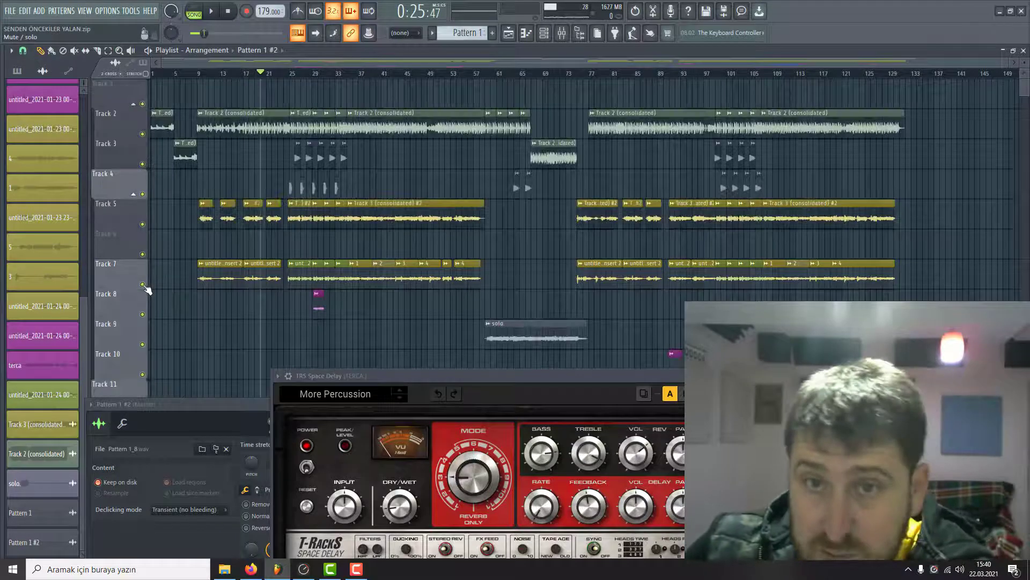
pyautogui.rightClick(143, 285)
pyautogui.rightClick(143, 285)
pyautogui.click(142, 285)
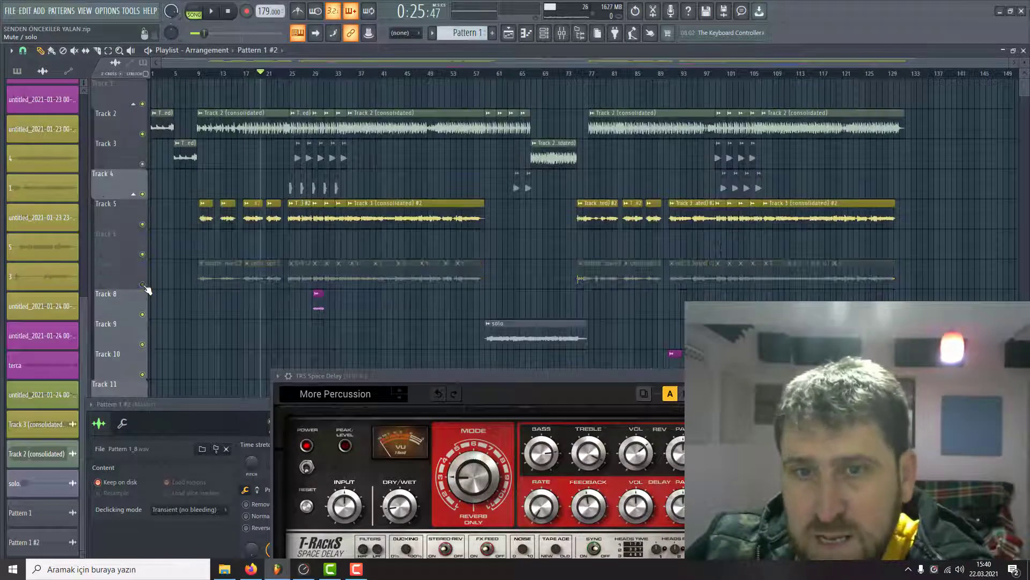
pyautogui.rightClick(143, 225)
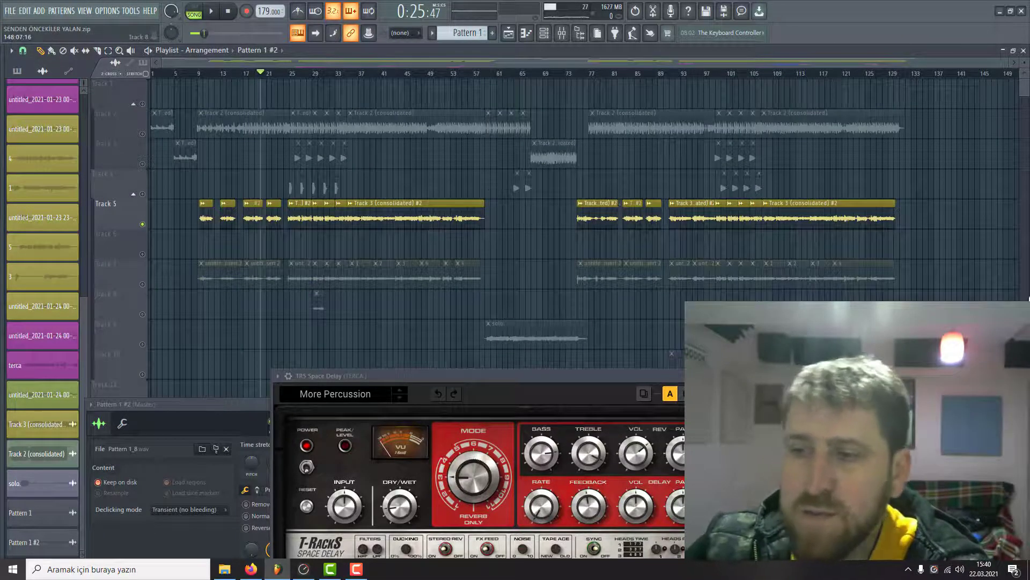
# Step: Play from around bar 40, solo the mixer's Track 3 (consolidated) #2 and open its TR5 Bus Compressor, stopping playback after listening
pyautogui.click(377, 73)
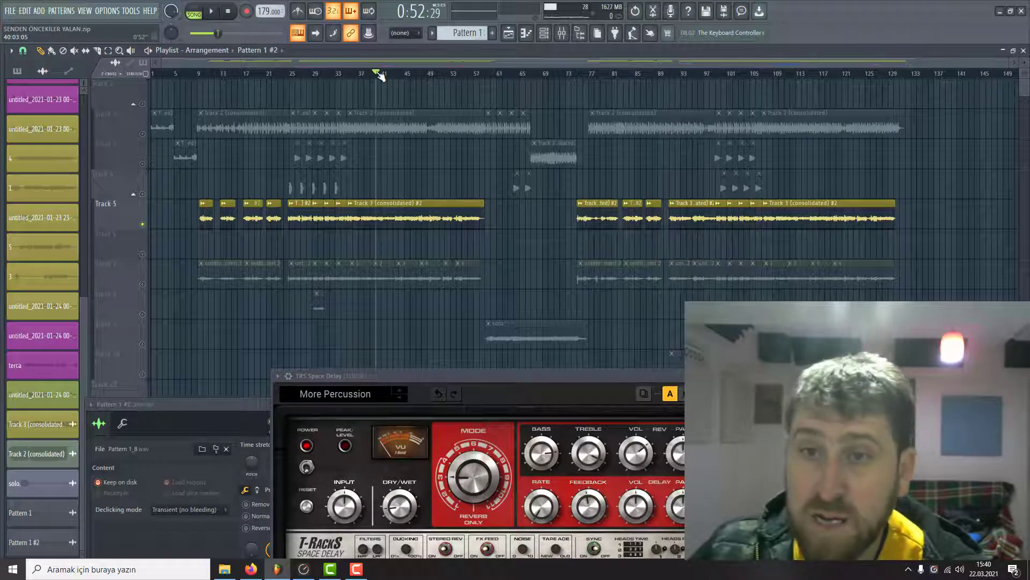
pyautogui.press('space')
pyautogui.press('F9')
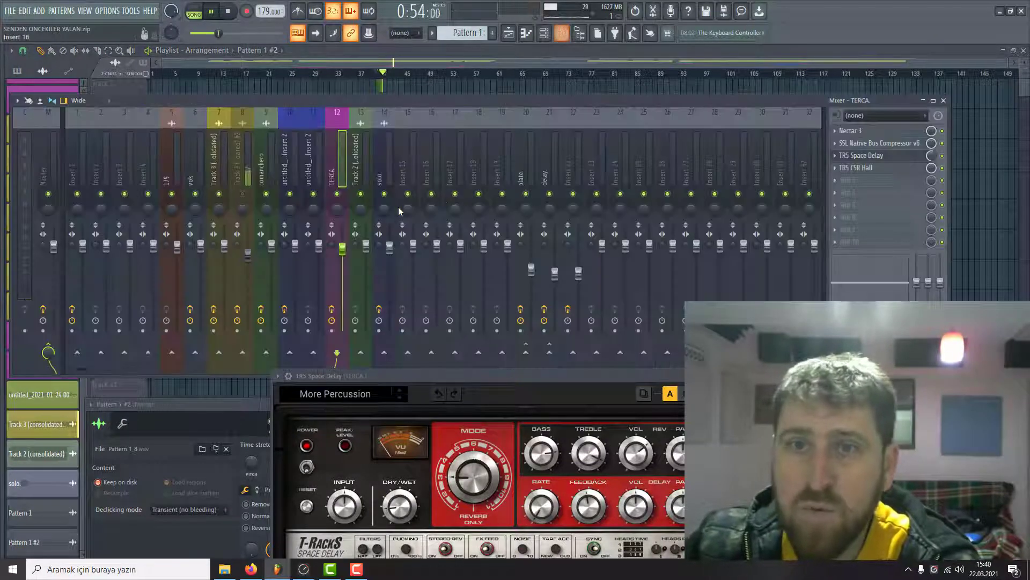
pyautogui.click(242, 197)
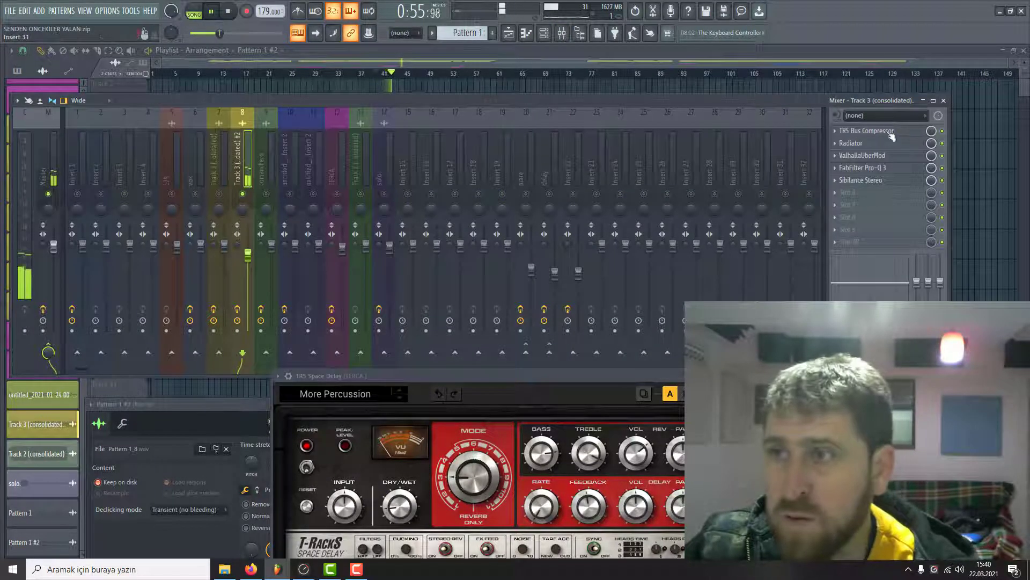
pyautogui.click(891, 134)
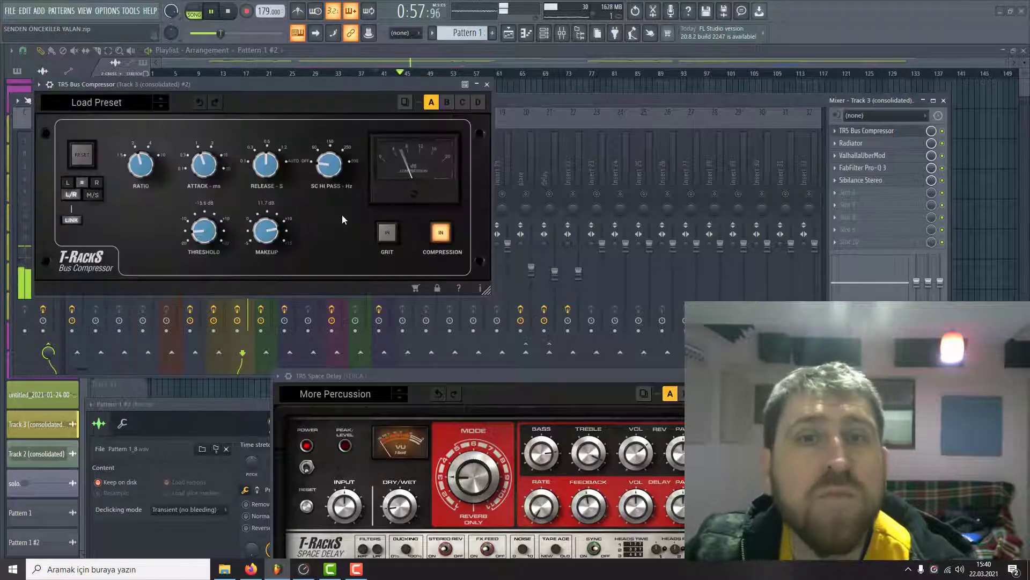
pyautogui.press('space')
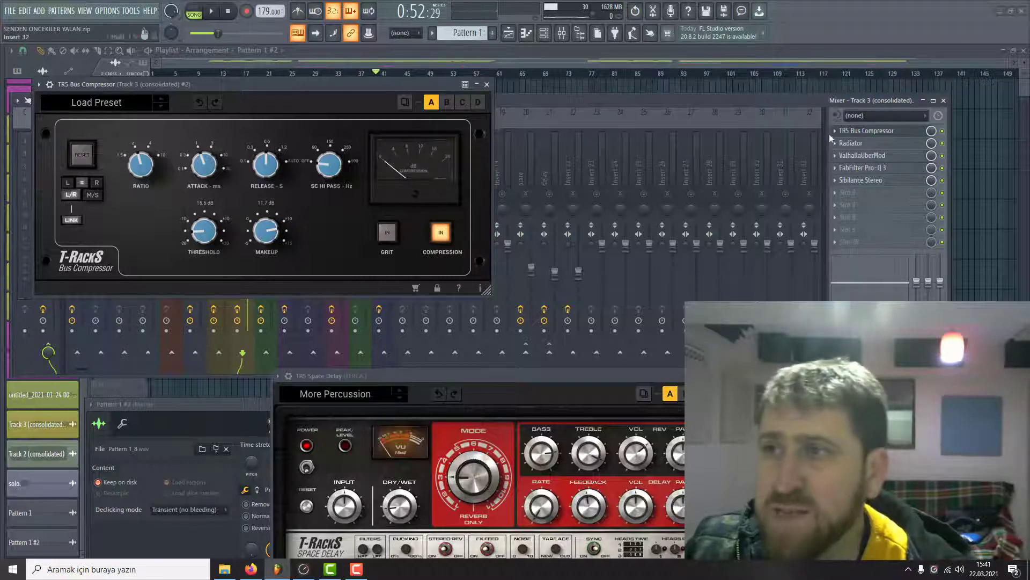
# Step: Show the Radiator, ValhallaUberMod and FabFilter Pro-Q 3 effects of Track 3 (consolidated) #2, arranging their windows for viewing
pyautogui.click(854, 143)
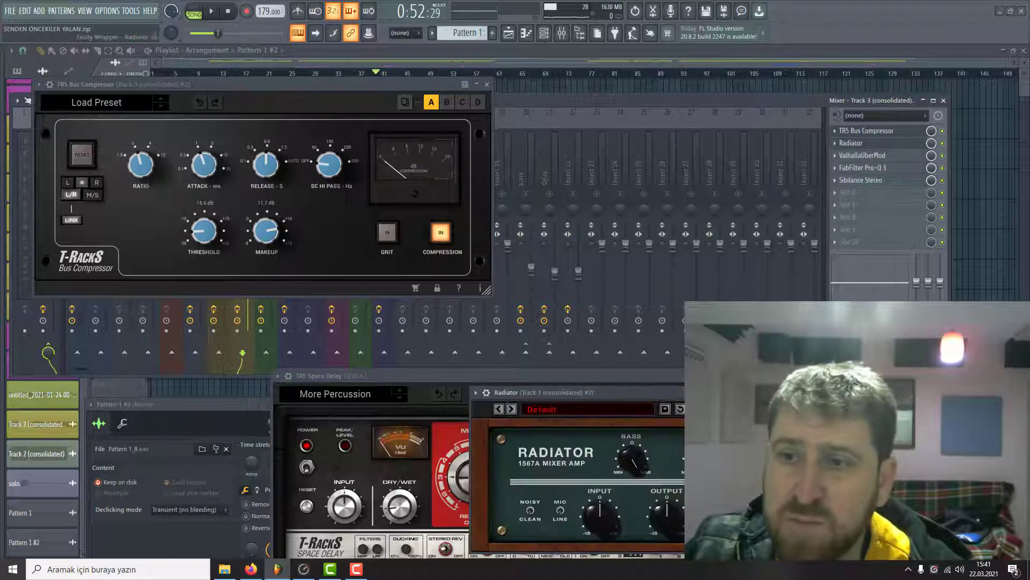
pyautogui.moveTo(750, 396); pyautogui.dragTo(566, 218)
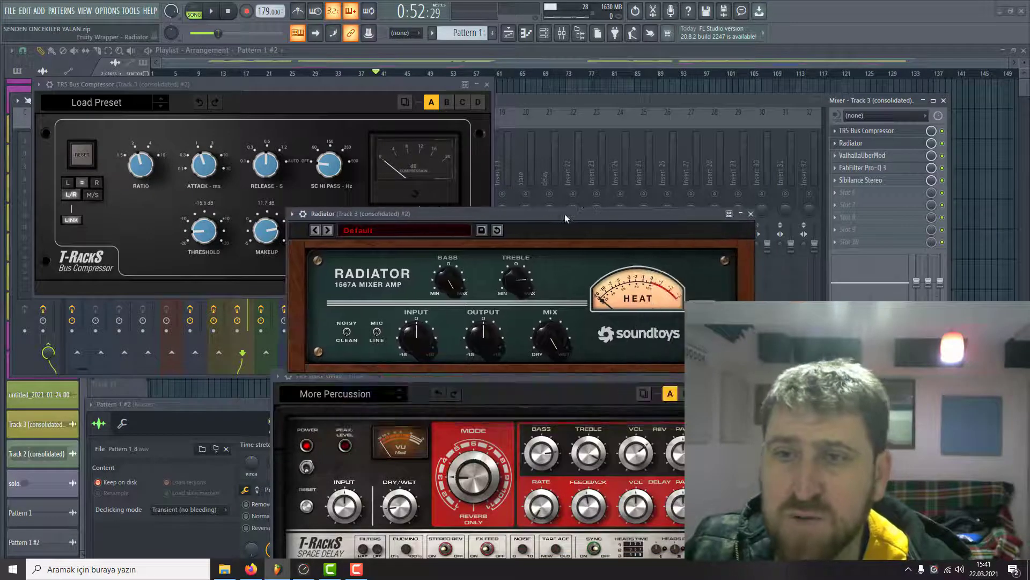
pyautogui.click(887, 156)
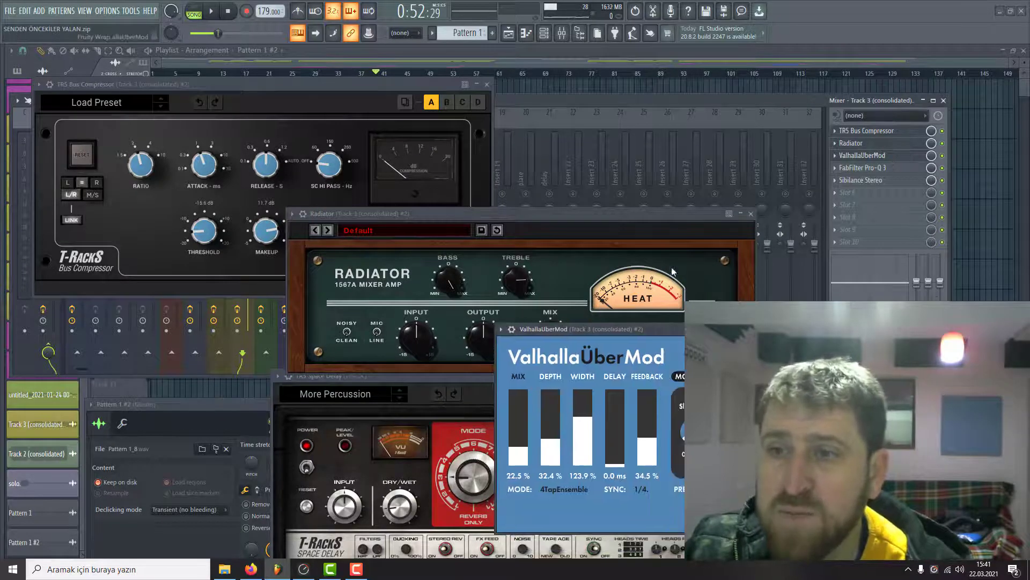
pyautogui.click(884, 169)
pyautogui.moveTo(485, 405); pyautogui.dragTo(452, 208)
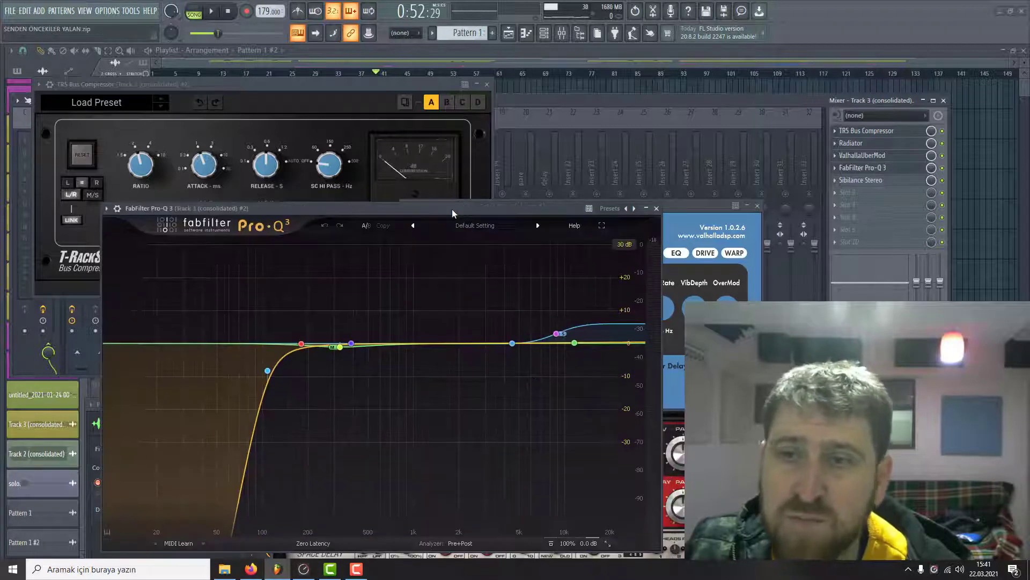
# Step: In Pro-Q 3, set the 8797.6 Hz high-shelf band's stereo placement to Stereo and the 11618 Hz band's to Side
pyautogui.rightClick(565, 334)
pyautogui.moveTo(593, 381)
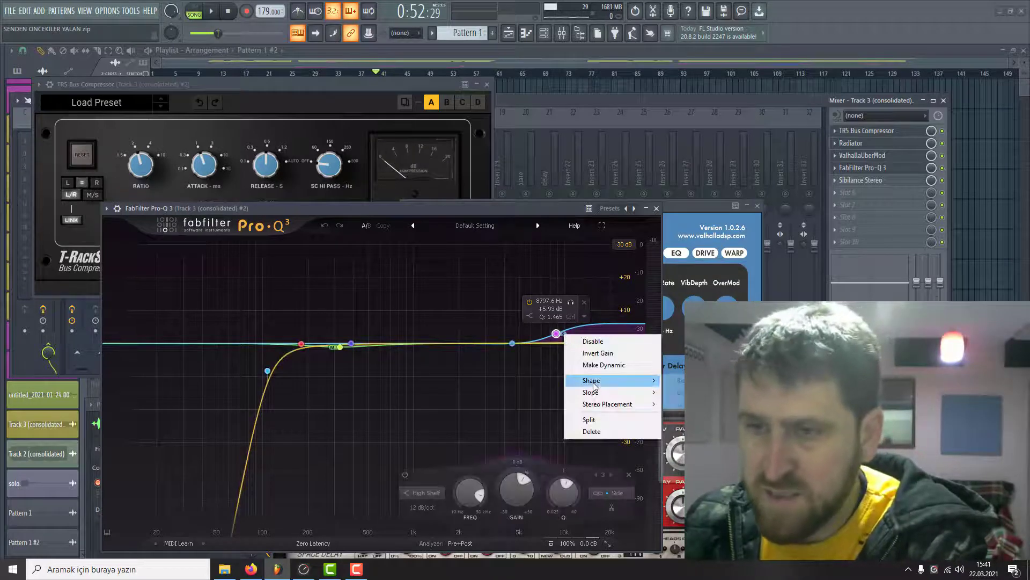
pyautogui.click(557, 334)
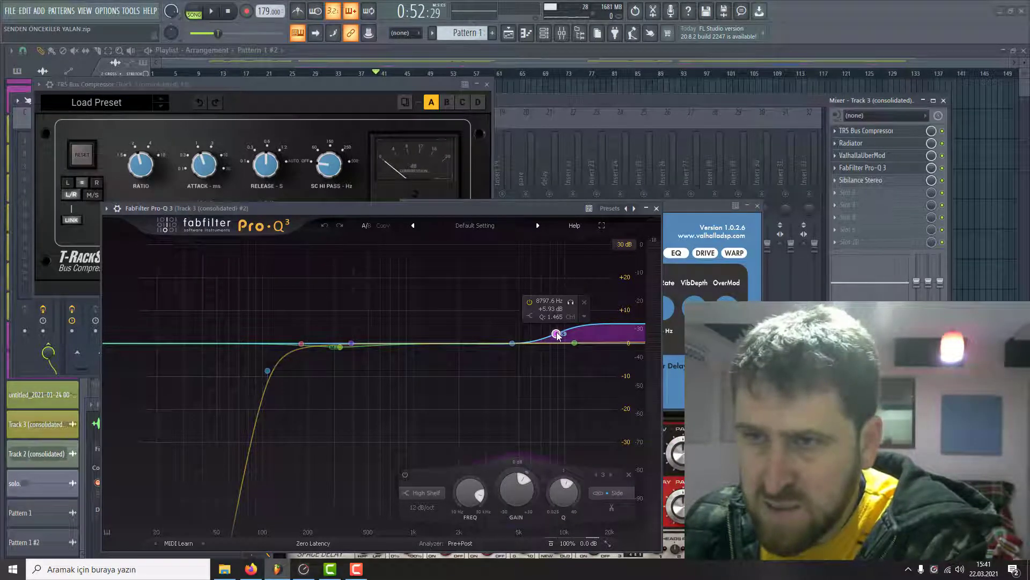
pyautogui.click(584, 318)
pyautogui.moveTo(621, 393)
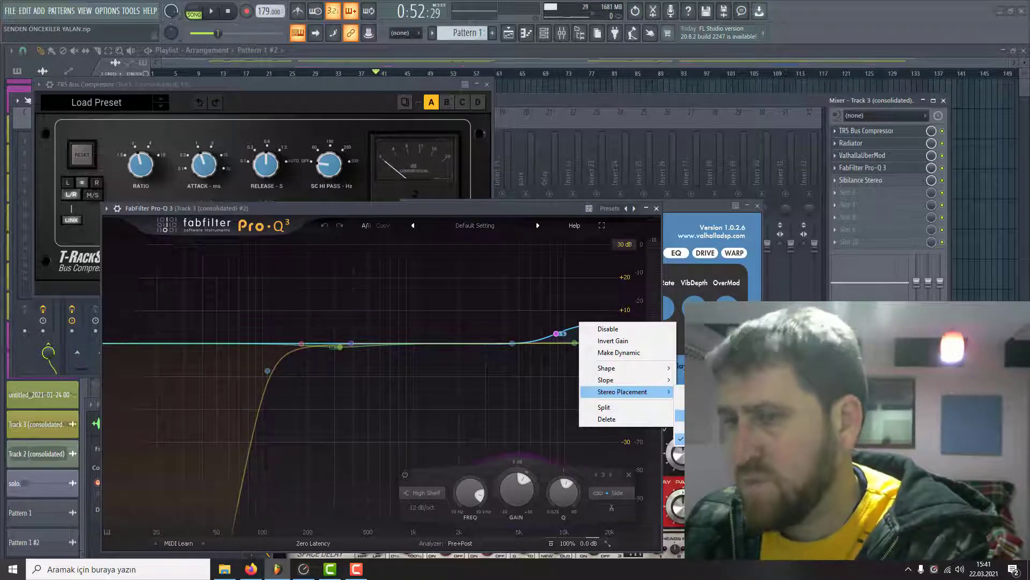
pyautogui.click(697, 392)
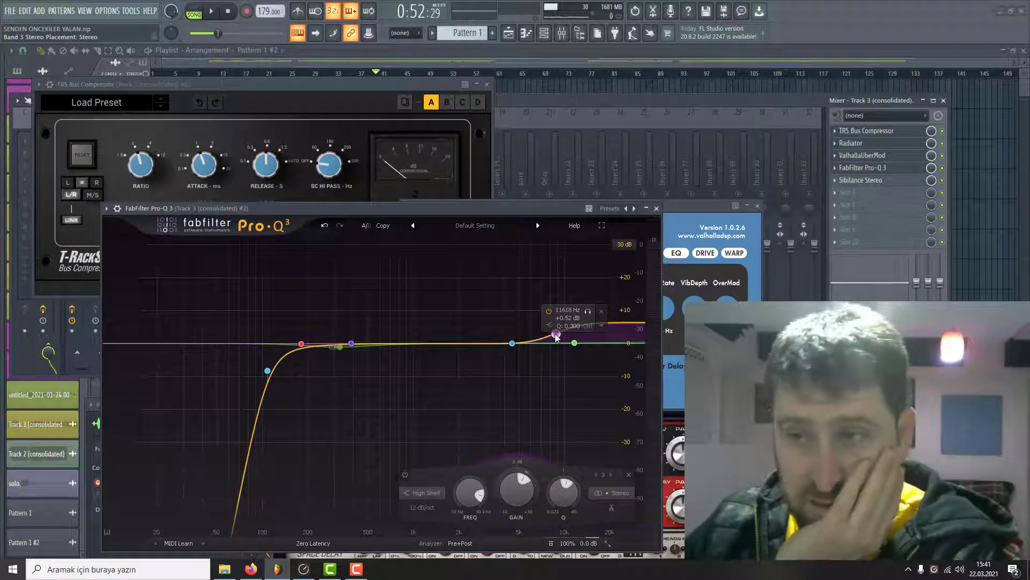
pyautogui.click(602, 325)
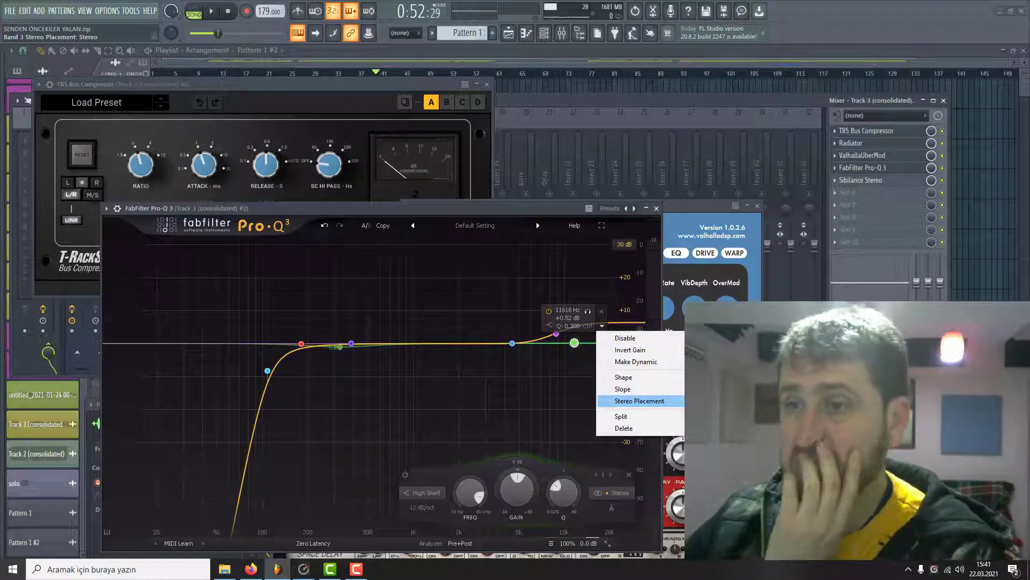
pyautogui.click(697, 426)
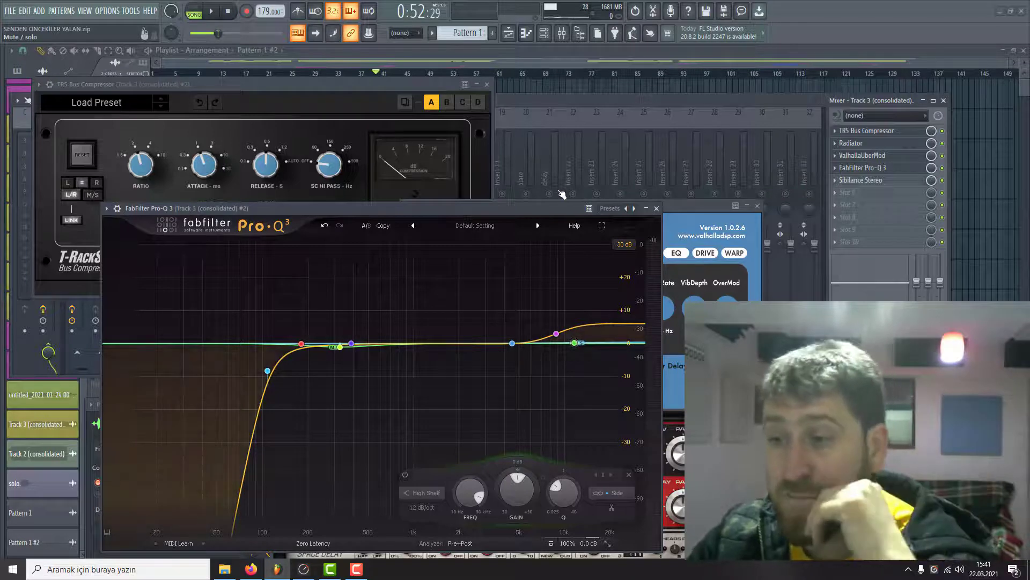
# Step: Show the Sibilance Stereo effect of Track 3 (consolidated) #2 and hide the mixer
pyautogui.press('F9')
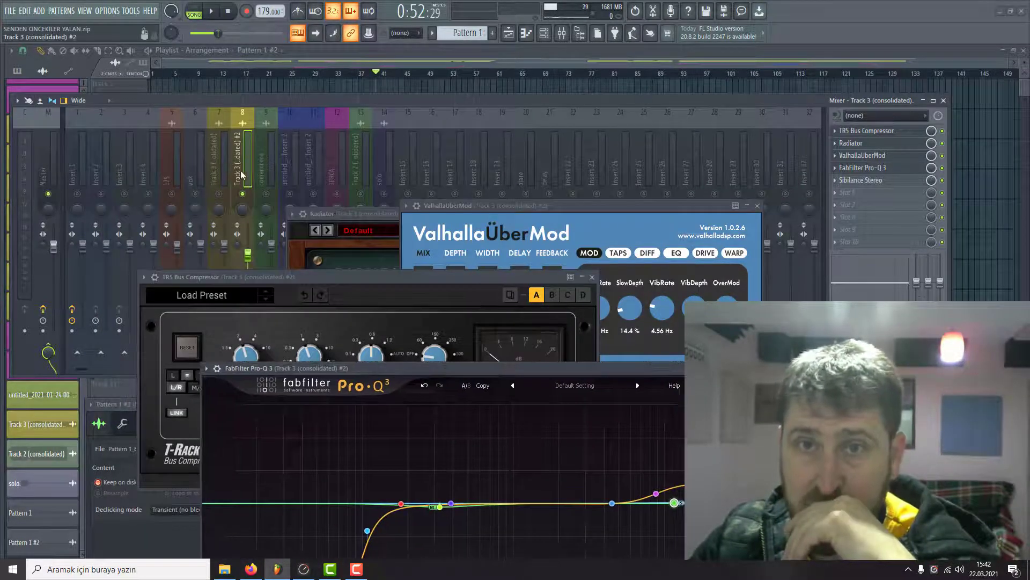
pyautogui.click(906, 181)
pyautogui.press('F9')
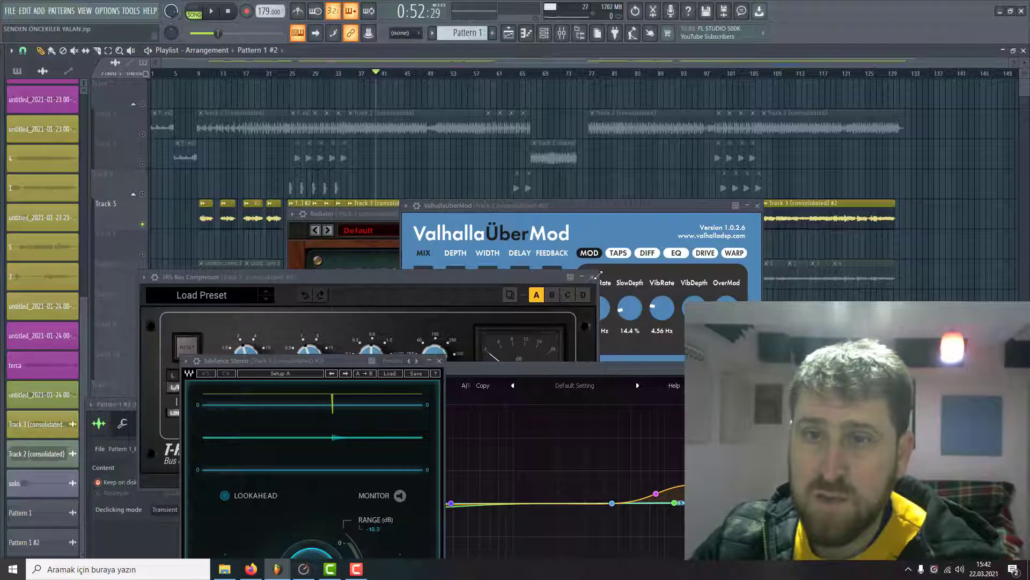
# Step: Close the TR5 Bus Compressor, ValhallaUberMod and Radiator windows to clear the playlist
pyautogui.click(547, 277)
pyautogui.click(592, 277)
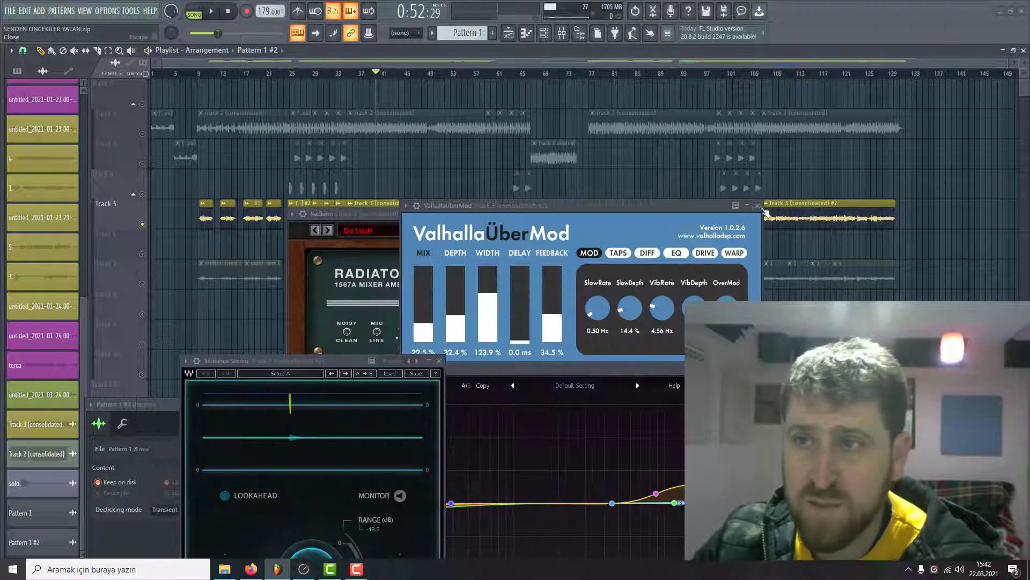
pyautogui.click(757, 205)
pyautogui.click(677, 214)
pyautogui.press('F9')
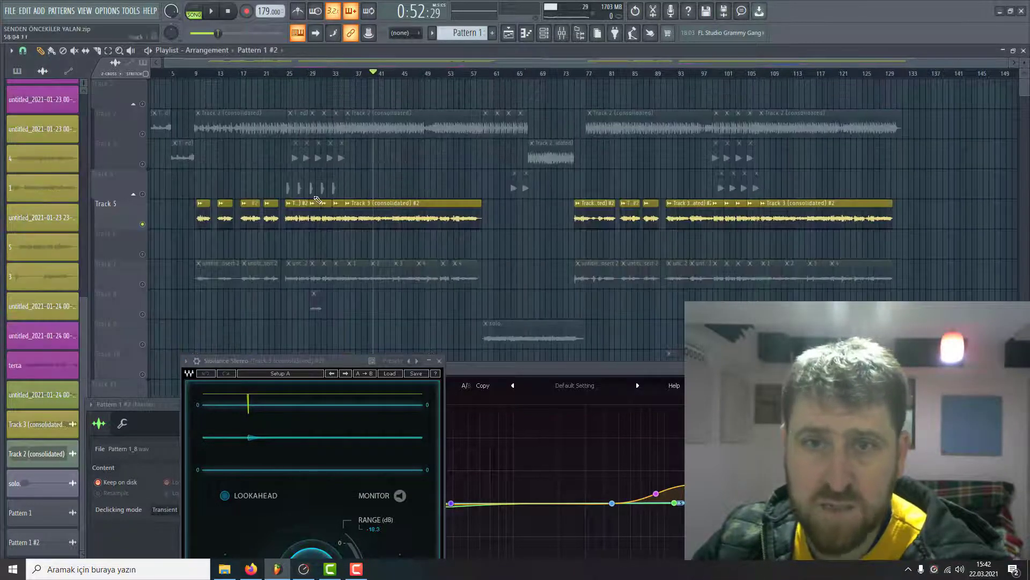
# Step: Solo playlist Track 7 and the vok mixer track, playing the passage briefly to identify the vocal
pyautogui.rightClick(143, 285)
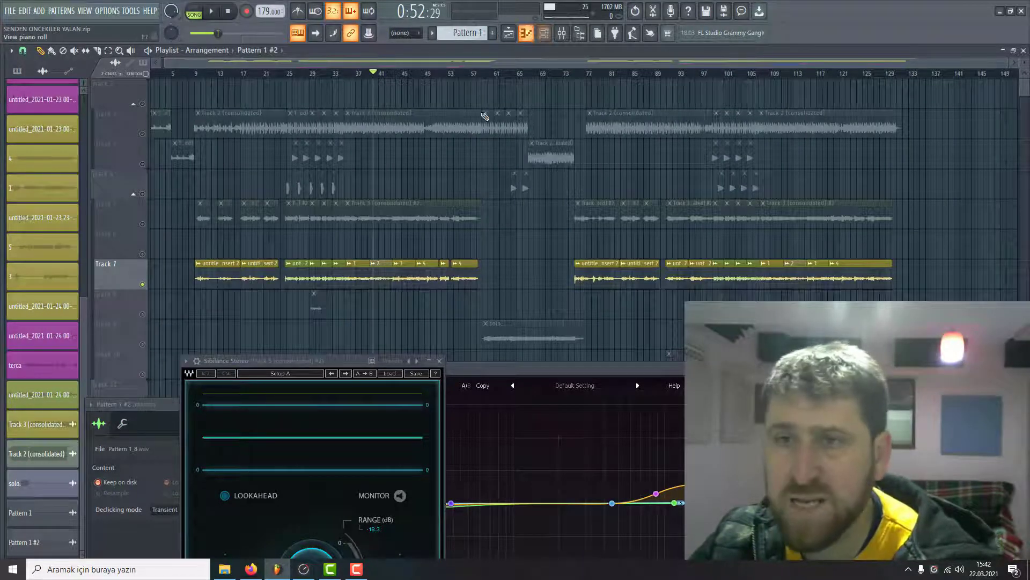
pyautogui.click(564, 34)
pyautogui.press('space')
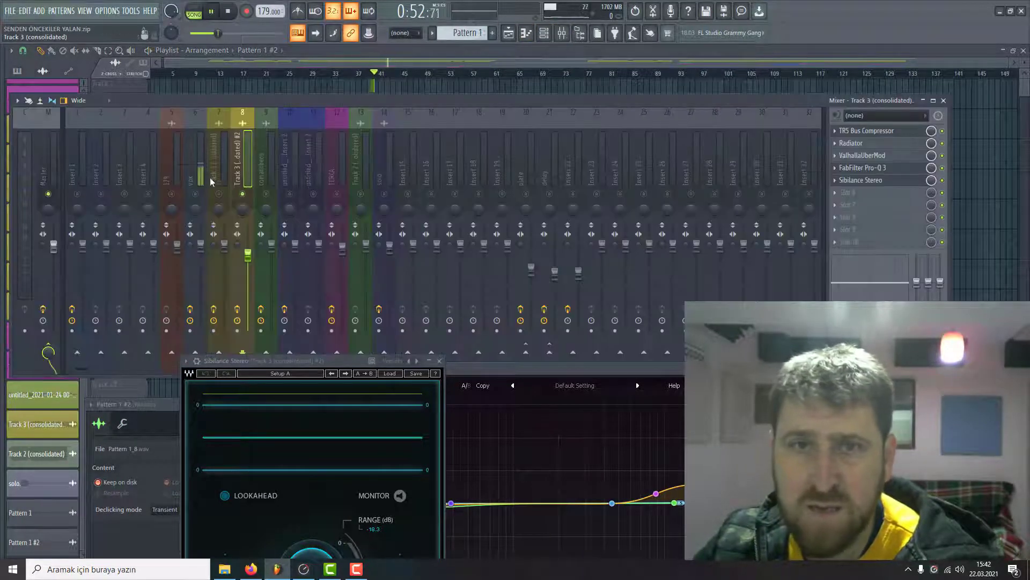
pyautogui.click(200, 203)
pyautogui.press('space')
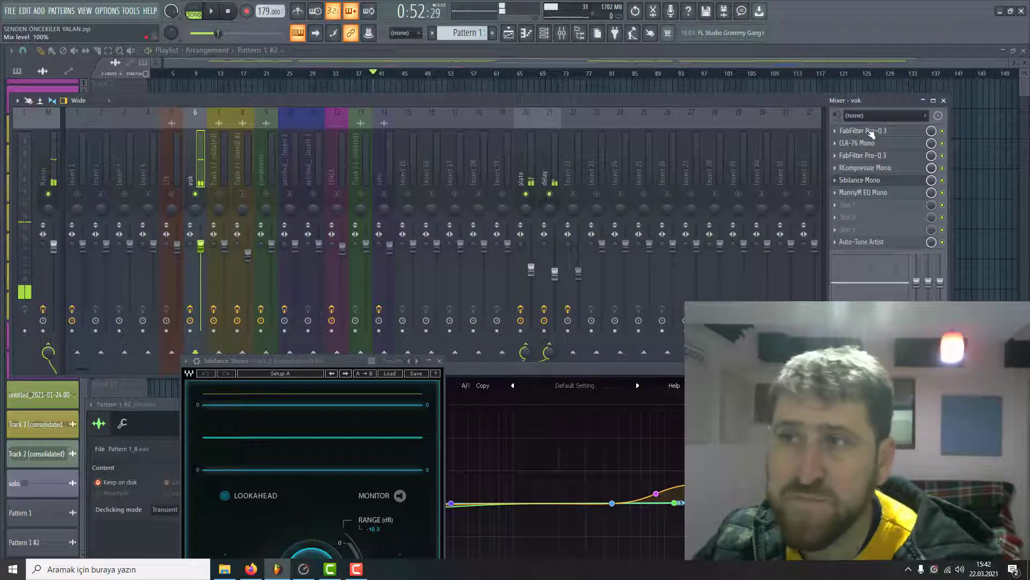
# Step: Open the first FabFilter Pro-Q 3 on the vok track and play the passage to examine its low cut
pyautogui.click(871, 132)
pyautogui.press('space')
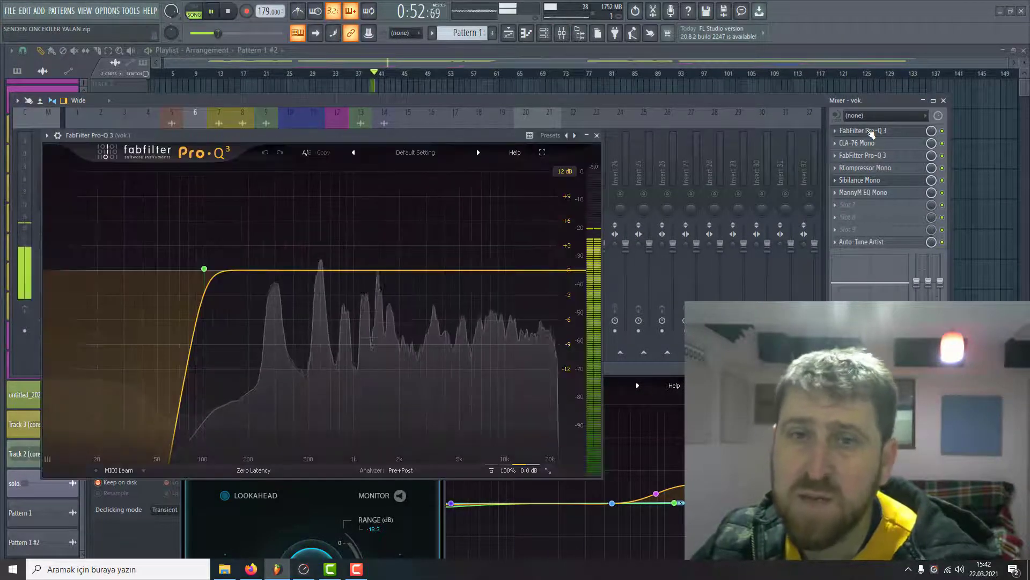
pyautogui.press('space')
# Step: Examine the vok track's CLA-76 Mono compressor during playback, with the equalizer moved clear, and call up the second Pro-Q 3
pyautogui.click(861, 143)
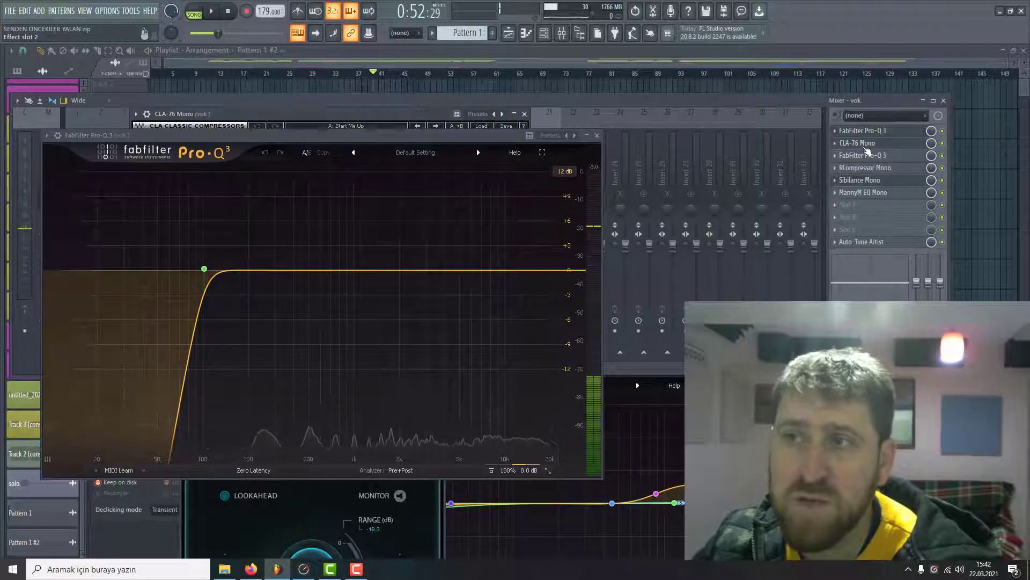
pyautogui.moveTo(405, 141); pyautogui.dragTo(410, 317)
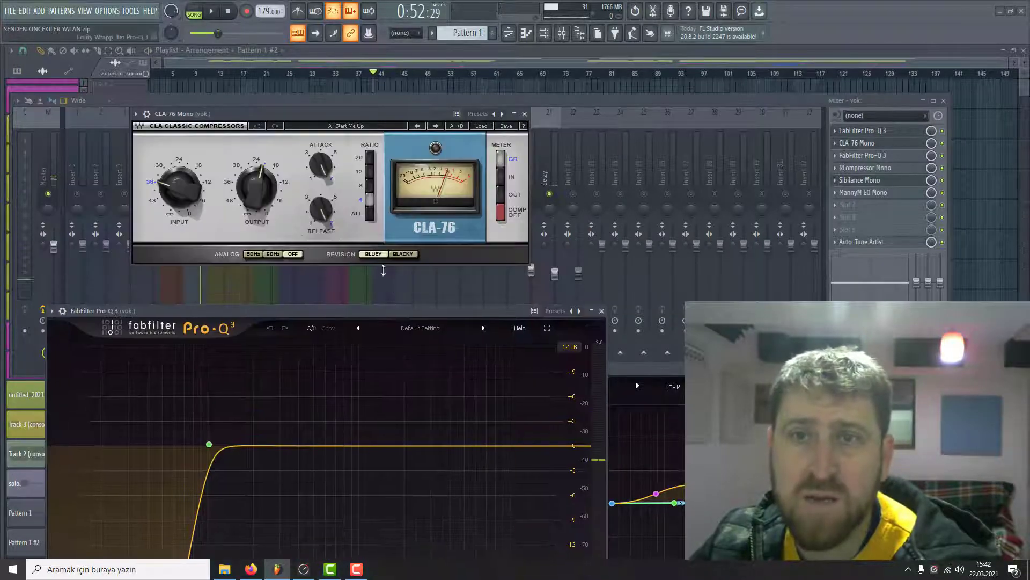
pyautogui.press('space')
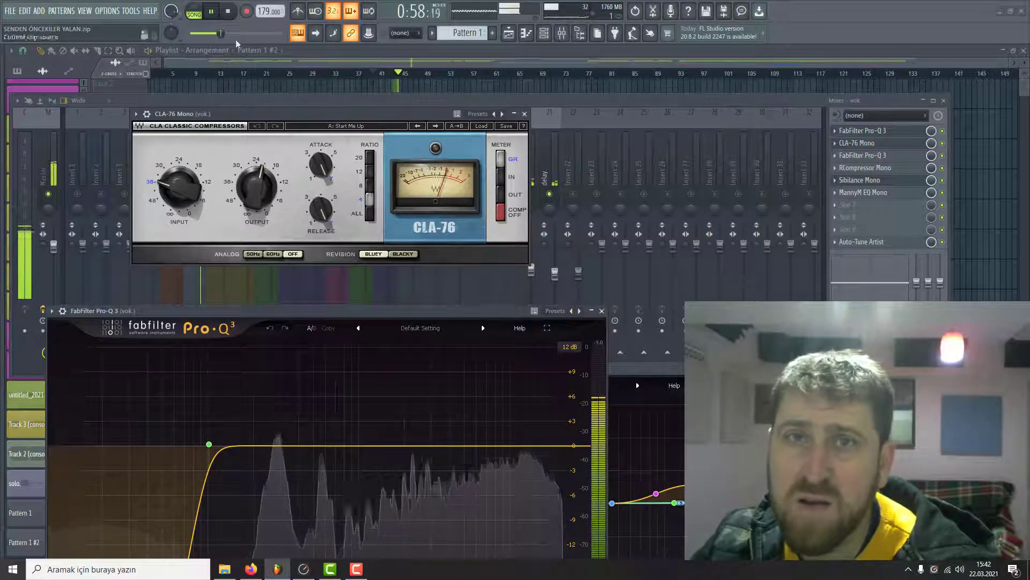
pyautogui.press('space')
pyautogui.click(865, 157)
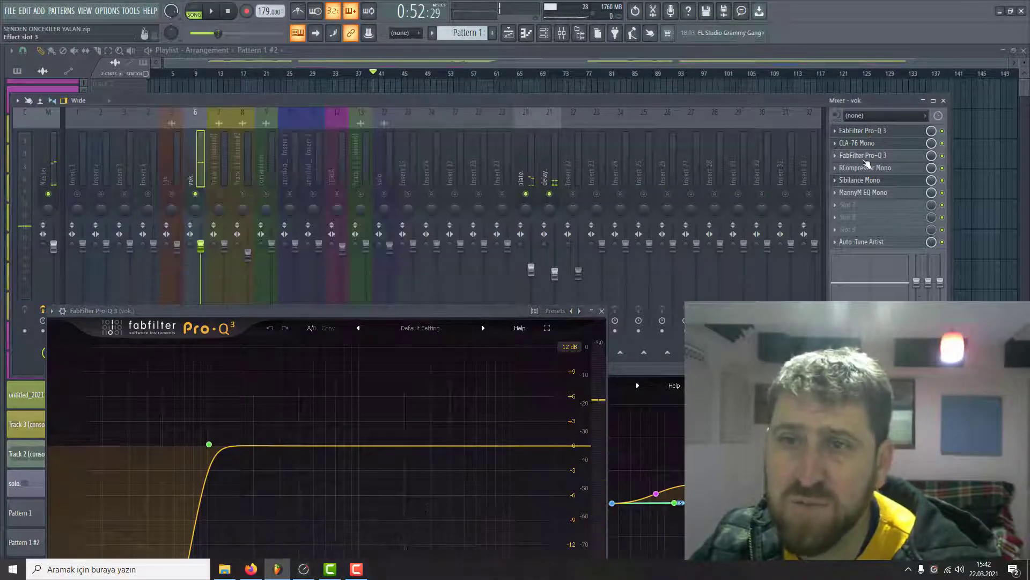
# Step: Move the first equalizer clear and examine the vok track's second FabFilter Pro-Q 3 cuts while playing the passage
pyautogui.moveTo(453, 310); pyautogui.dragTo(515, 463)
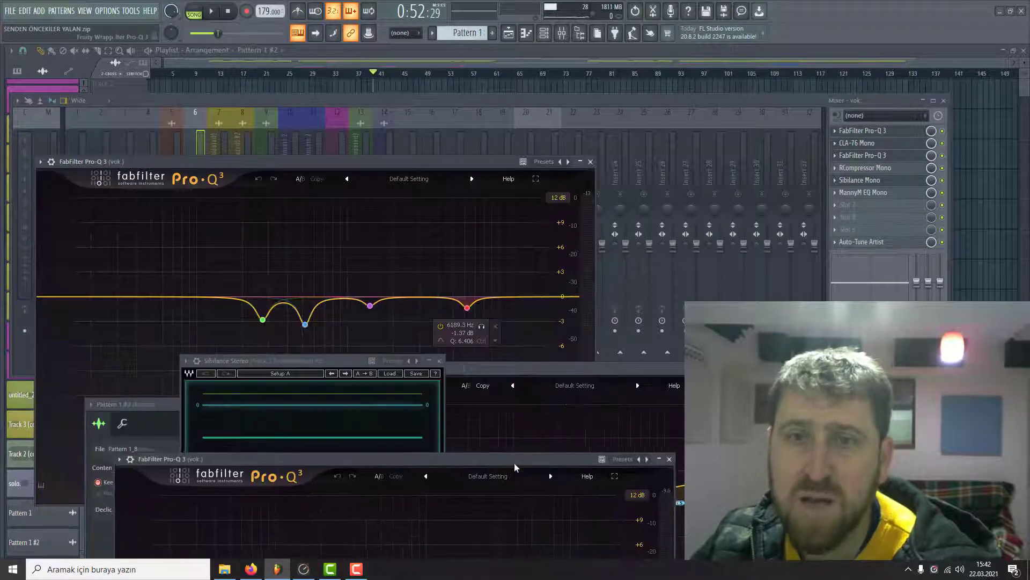
pyautogui.press('space')
pyautogui.moveTo(378, 167); pyautogui.dragTo(391, 110)
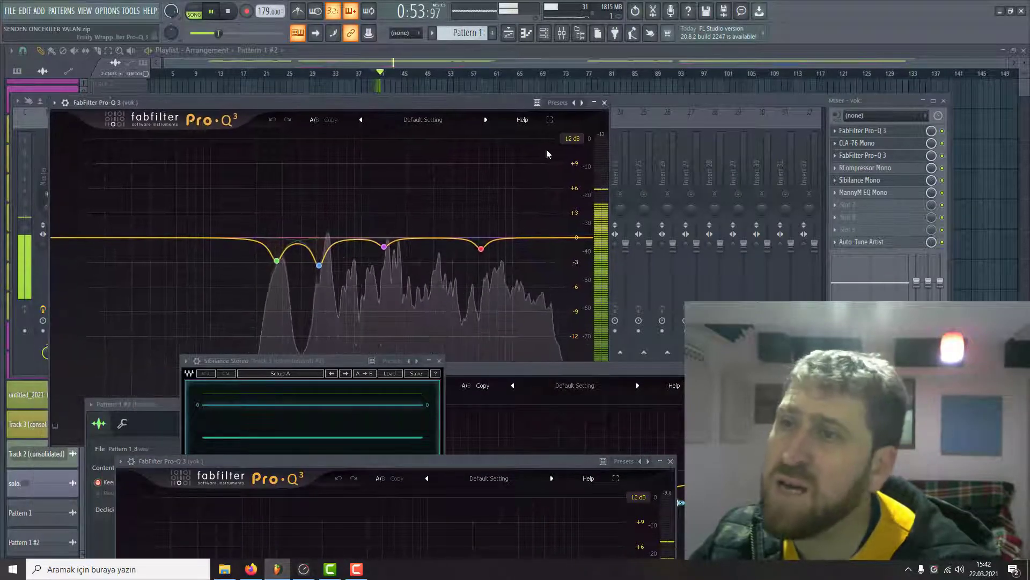
pyautogui.press('space')
# Step: Open the vok track's RCompressor Mono and examine its threshold, ratio and gain while playing the passage
pyautogui.click(879, 169)
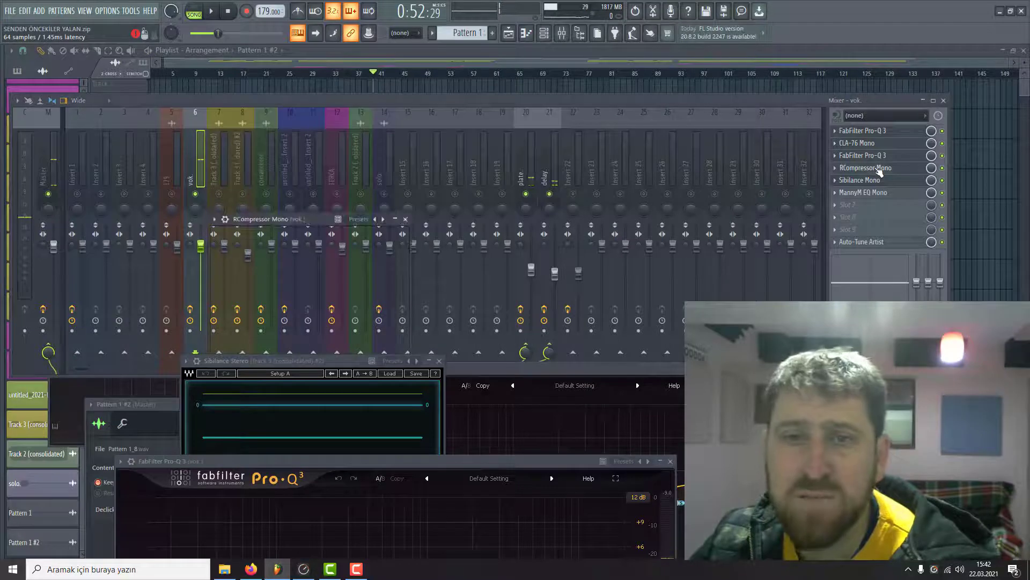
pyautogui.press('space')
pyautogui.moveTo(312, 221); pyautogui.dragTo(326, 140)
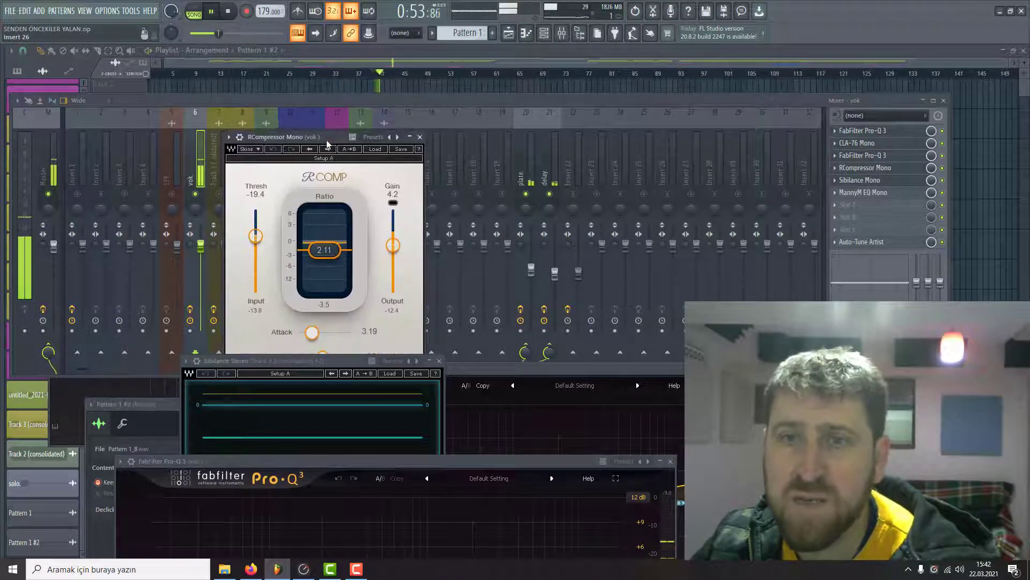
pyautogui.press('space')
# Step: Open the vok track's Sibilance Mono de-esser and play the passage to examine its reduction
pyautogui.click(865, 182)
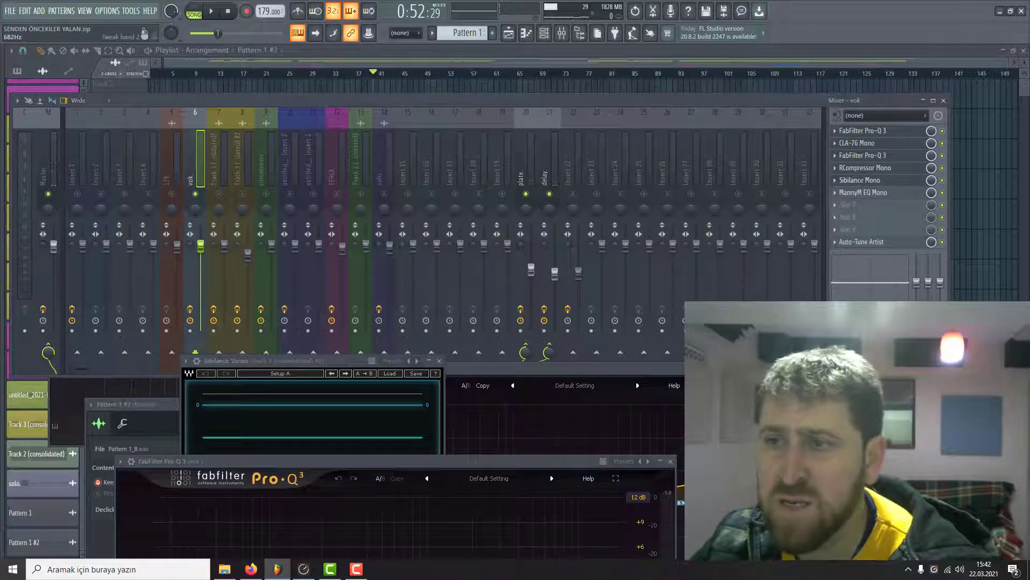
pyautogui.press('space')
pyautogui.click(860, 180)
pyautogui.press('space')
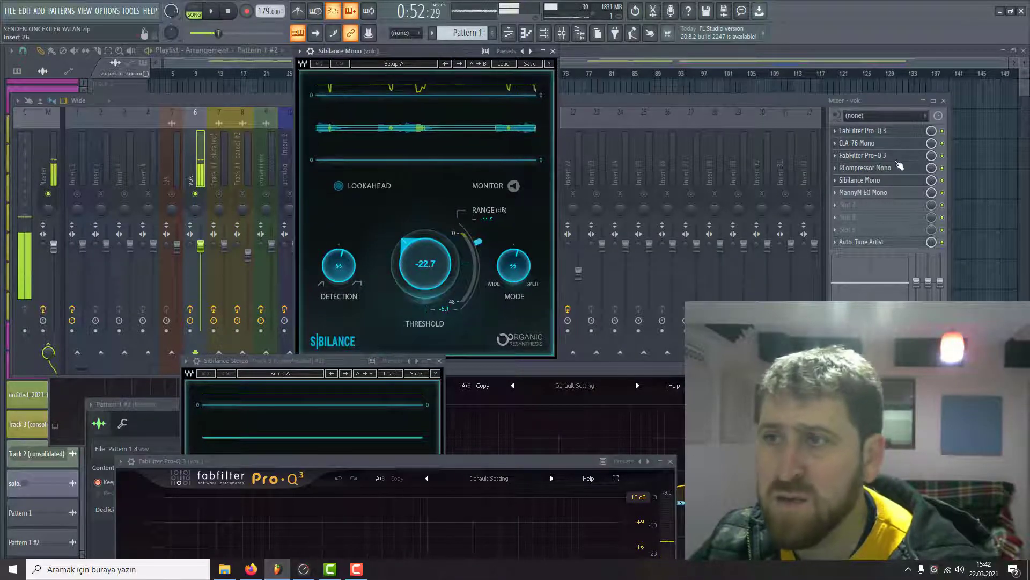
# Step: Open the vok track's MannyM EQ Mono, bring its controls fully into view and examine them during playback
pyautogui.click(875, 193)
pyautogui.press('space')
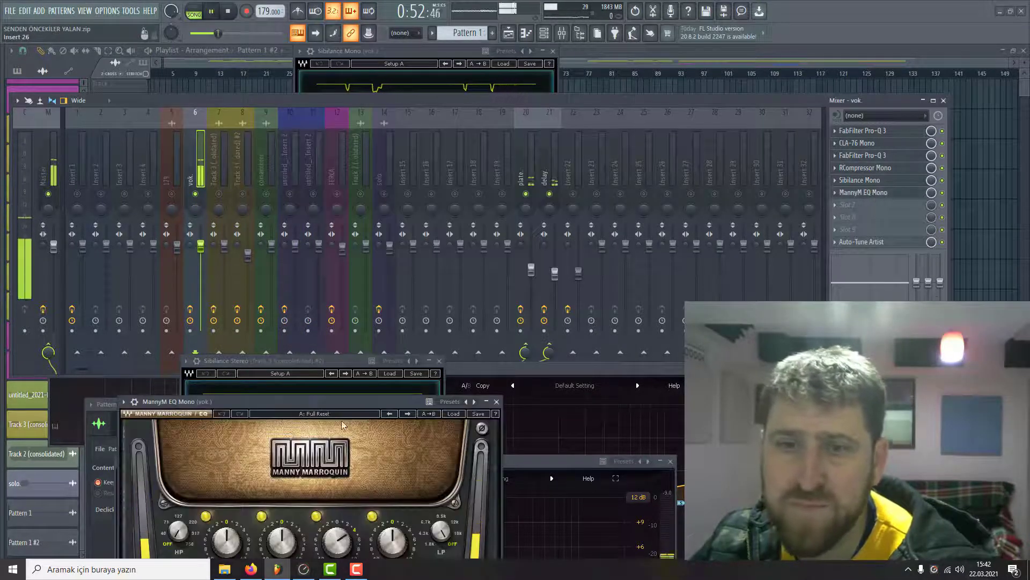
pyautogui.moveTo(322, 402); pyautogui.dragTo(381, 215)
pyautogui.press('space')
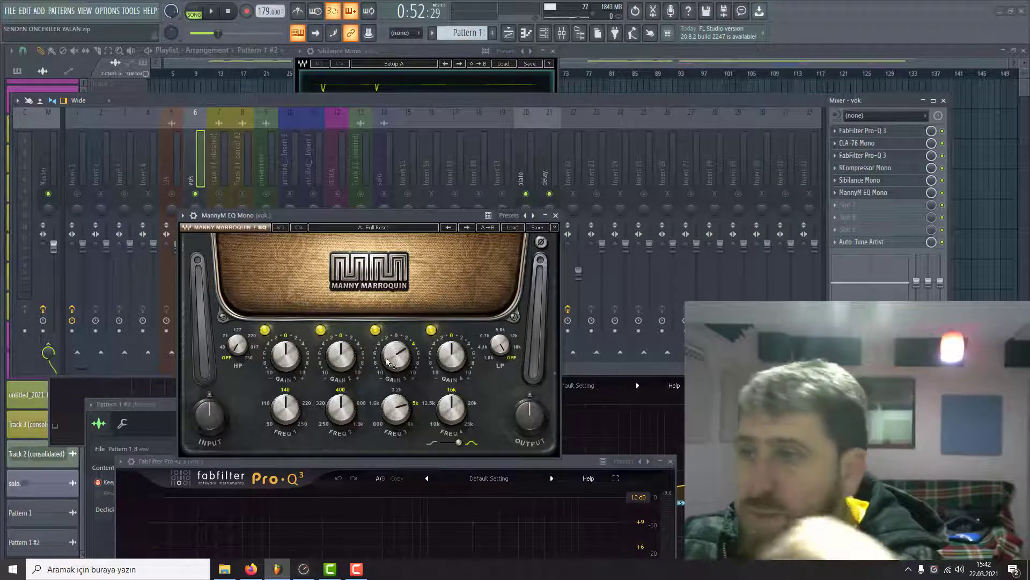
# Step: Open Auto-Tune Artist on the vok track, clear the overlapping windows and examine its key, scale, retune and vibrato settings
pyautogui.click(864, 242)
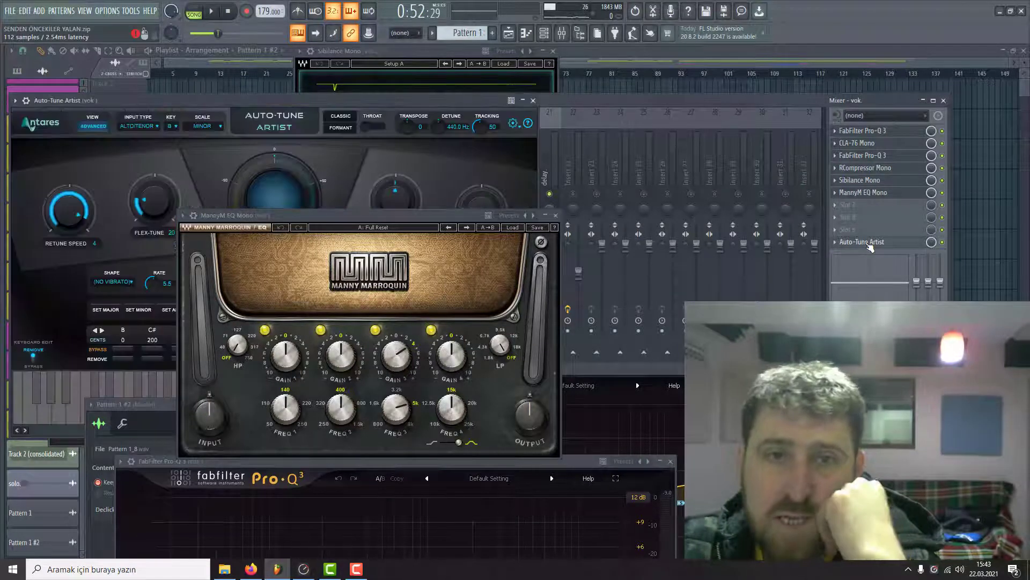
pyautogui.moveTo(396, 215); pyautogui.dragTo(402, 316)
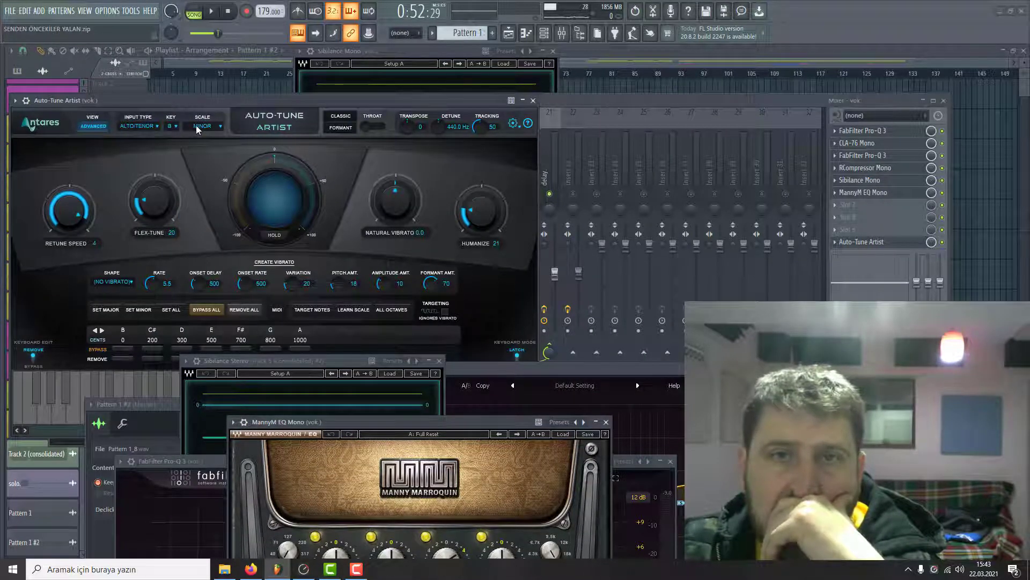
pyautogui.click(277, 359)
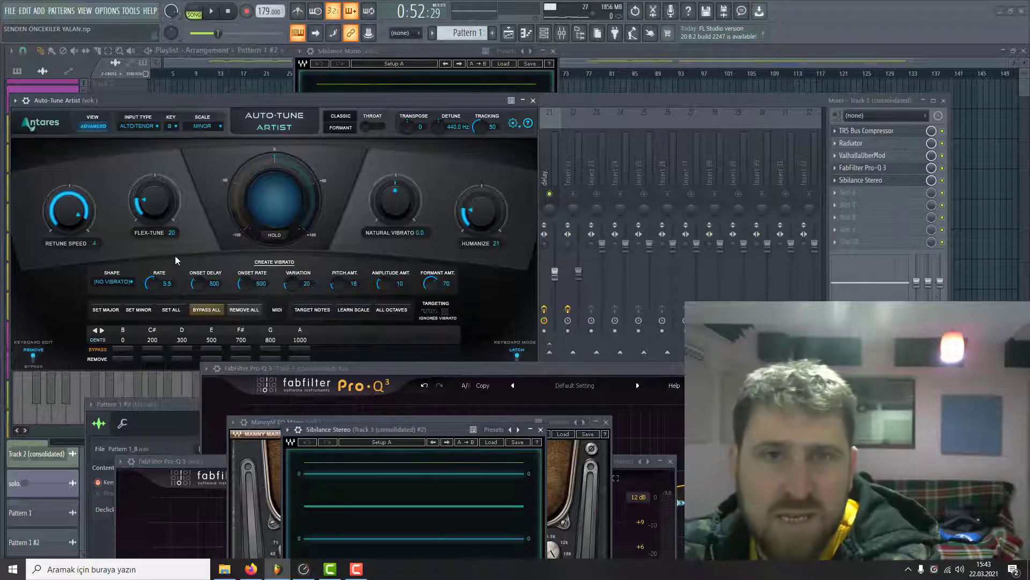
pyautogui.click(154, 201)
pyautogui.moveTo(149, 200); pyautogui.dragTo(420, 228)
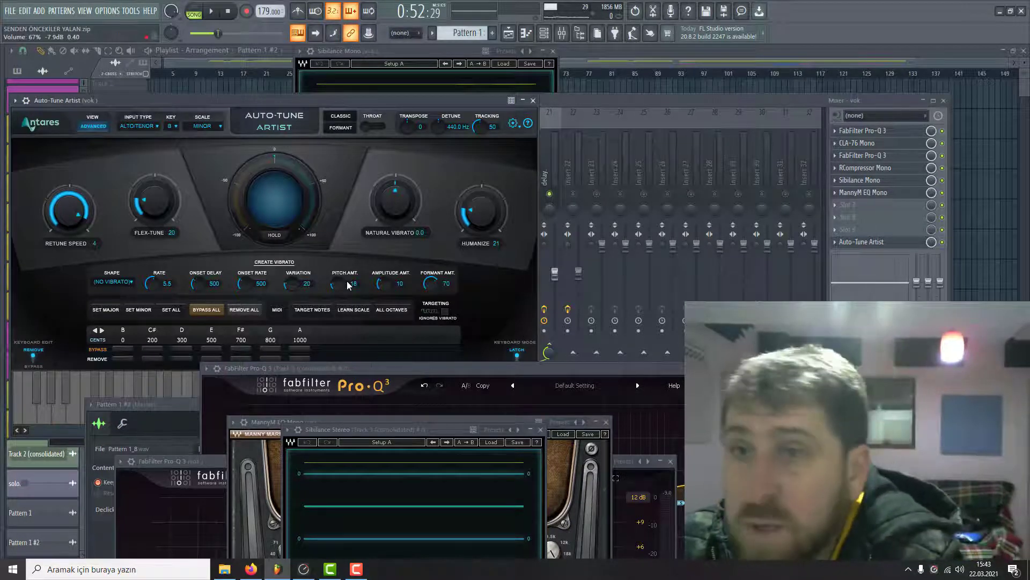
# Step: Bring the playlist forward, solo Track 2 and Track 3 in turn, add Track 4 and play from about bar 25
pyautogui.click(553, 94)
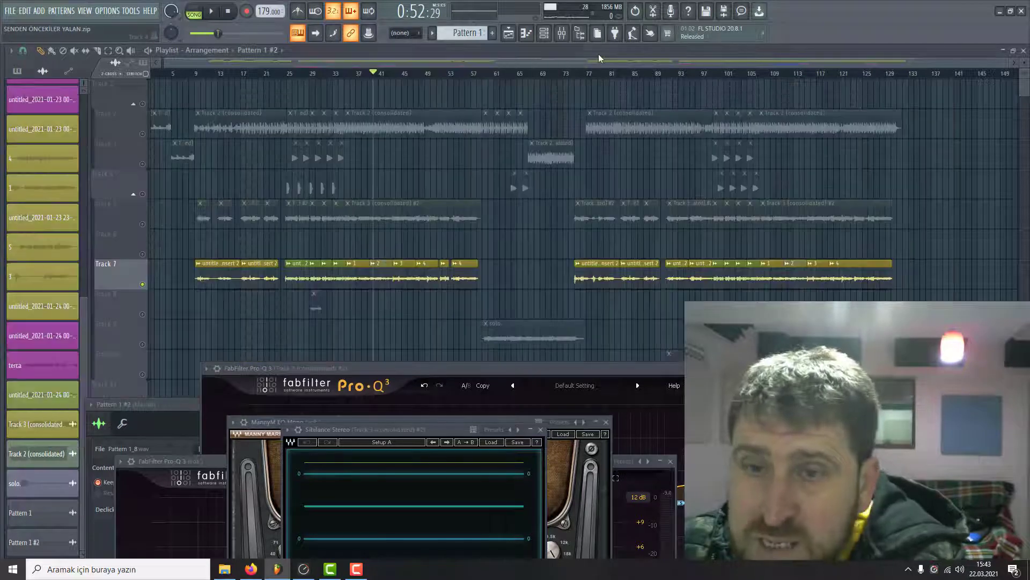
pyautogui.moveTo(408, 369); pyautogui.dragTo(410, 374)
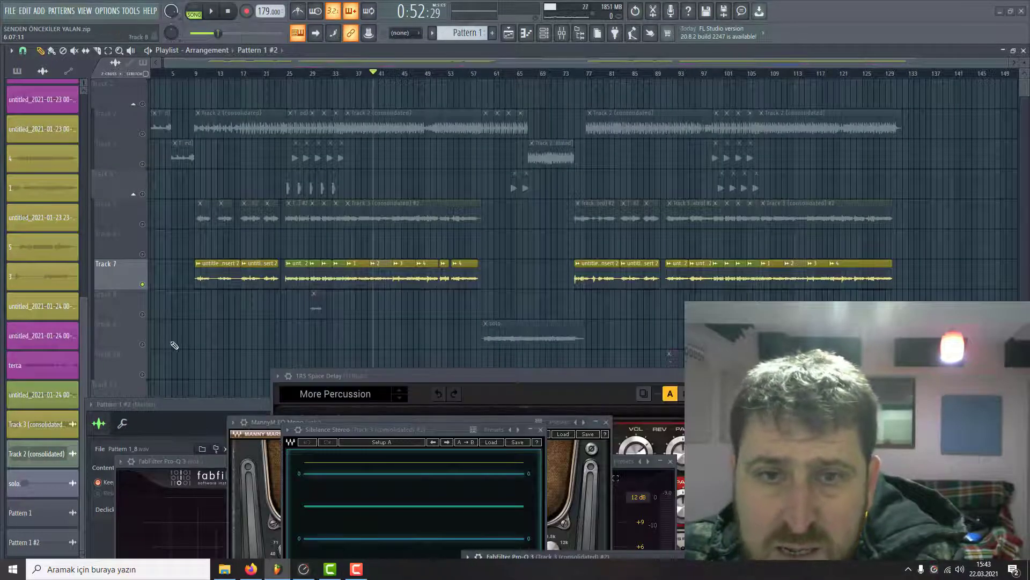
pyautogui.keyDown('ctrl'); pyautogui.click(143, 134); pyautogui.keyUp('ctrl')
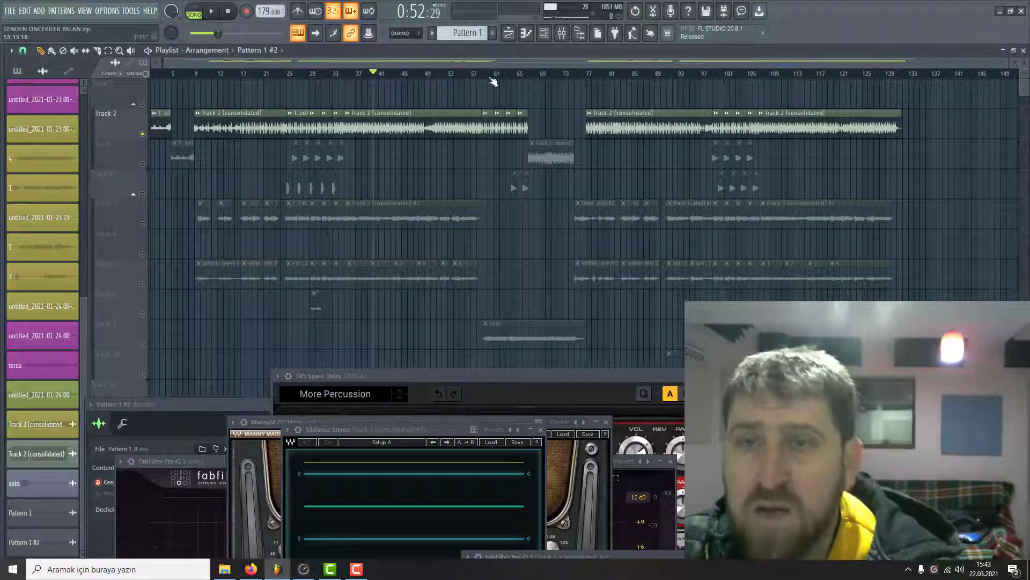
pyautogui.keyDown('ctrl'); pyautogui.click(143, 164); pyautogui.keyUp('ctrl')
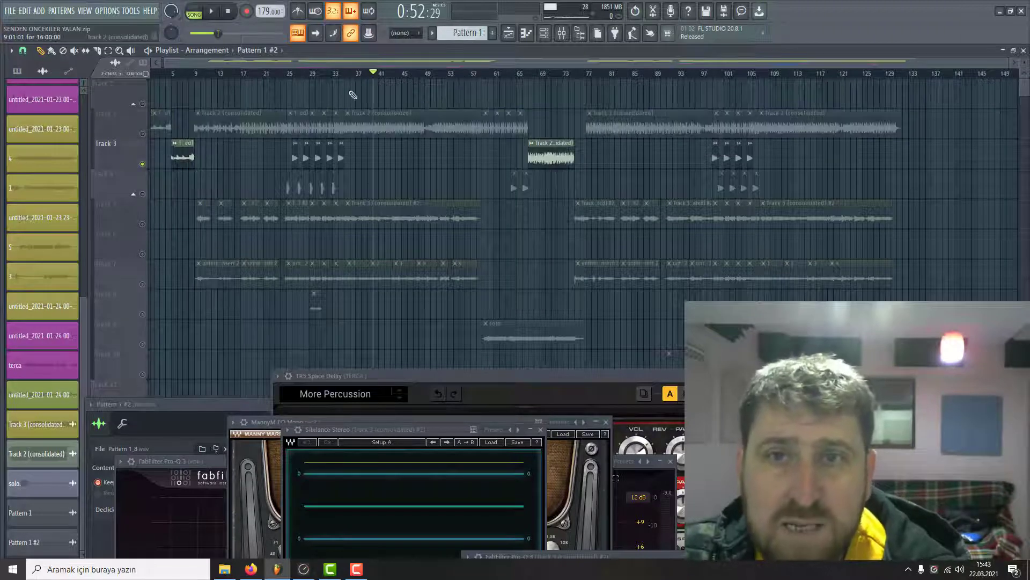
pyautogui.click(142, 194)
pyautogui.click(285, 74)
pyautogui.press('space')
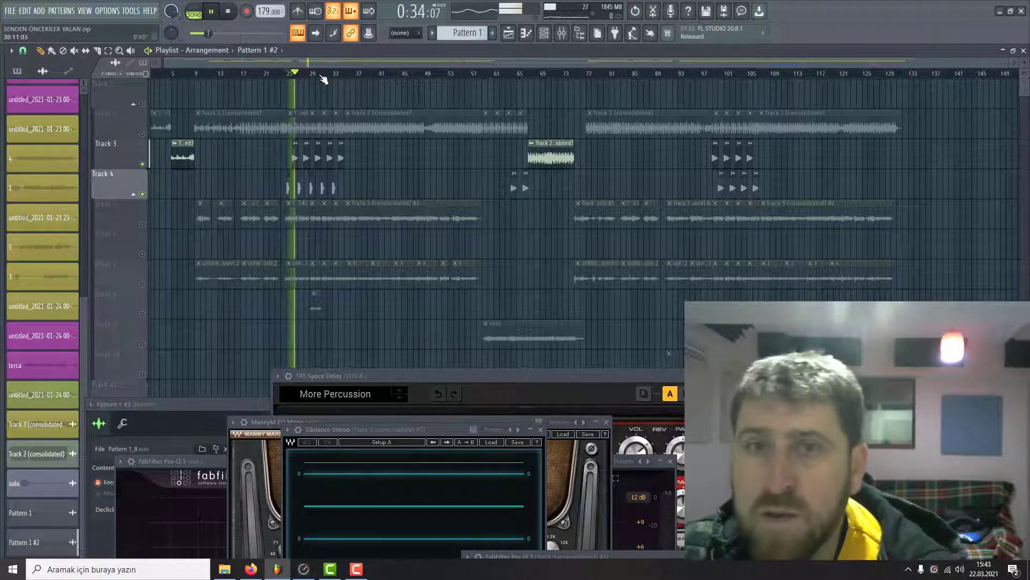
pyautogui.press('space')
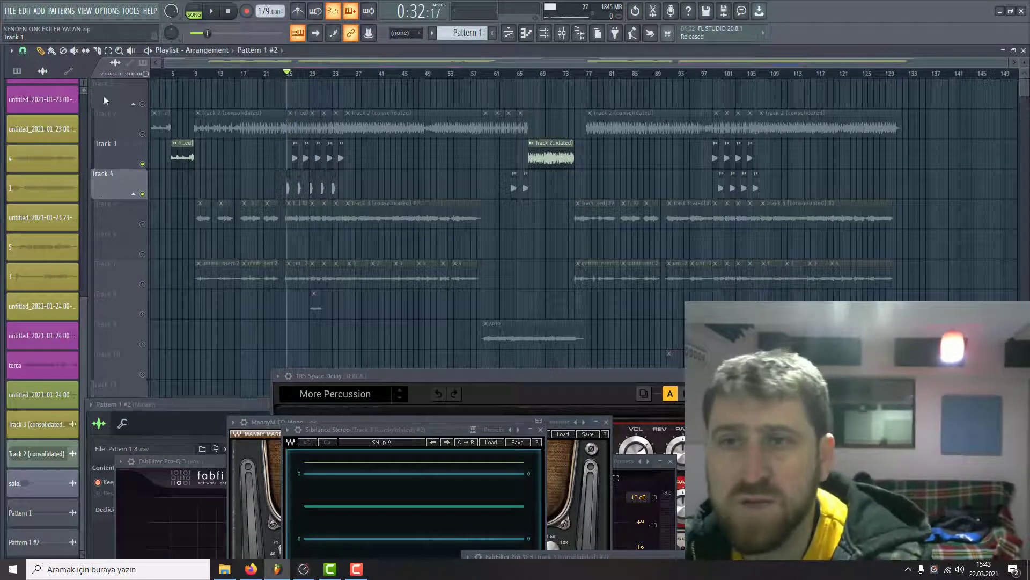
# Step: Solo playlist Track 9 and play its solo clip from near its start, with the matching solo mixer track soloed
pyautogui.click(140, 340)
pyautogui.click(491, 75)
pyautogui.press('space')
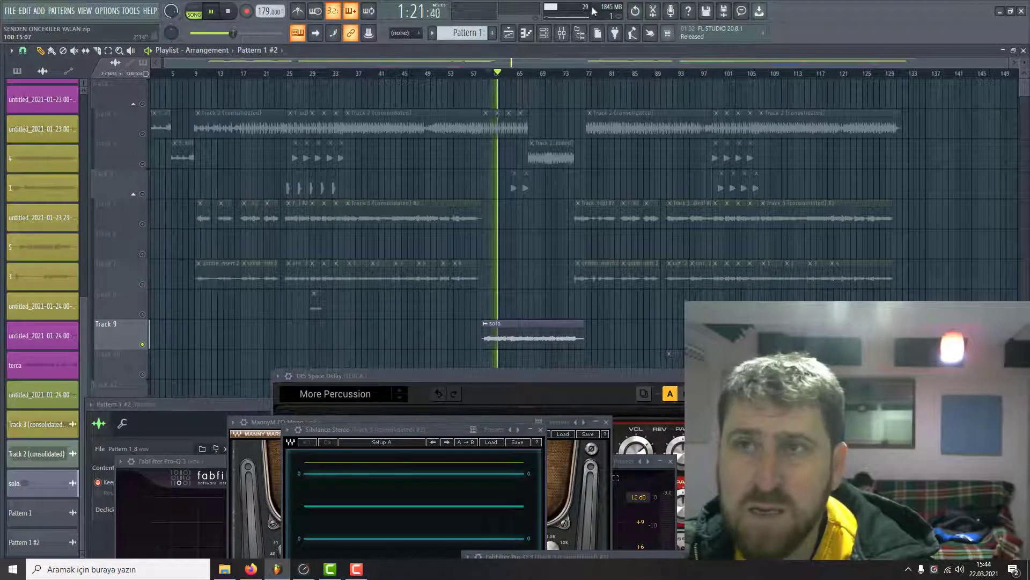
pyautogui.click(562, 33)
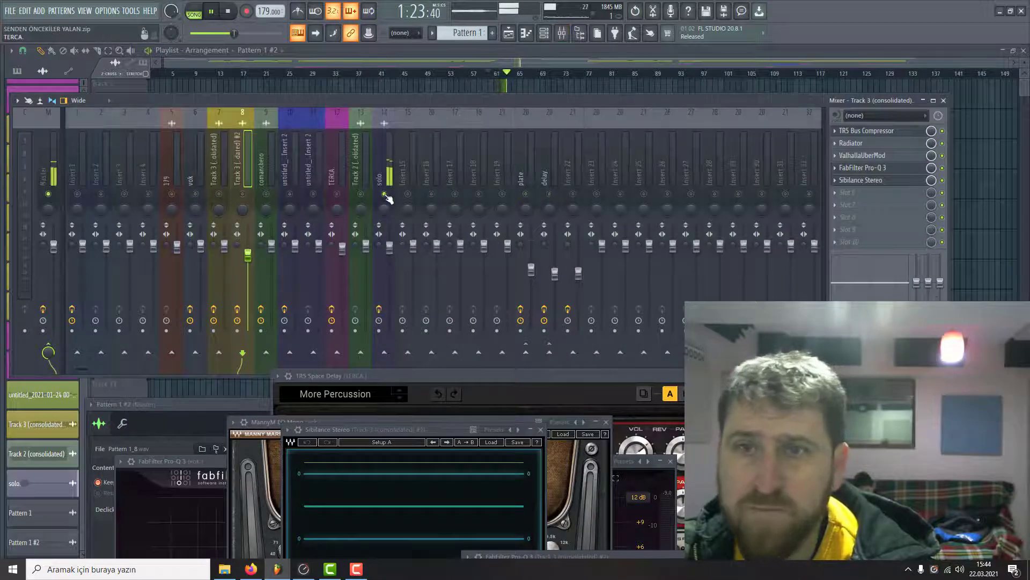
pyautogui.press('F9')
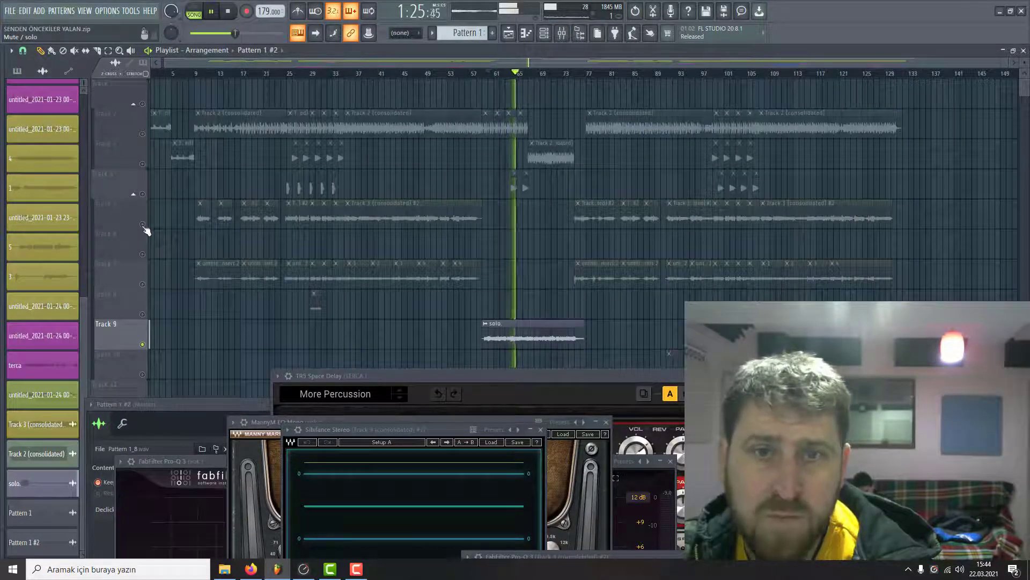
# Step: Return all playlist tracks to playback, listen to the full arrangement and stop
pyautogui.scroll(-3, 741, 209)
pyautogui.scroll(-3, 738, 236)
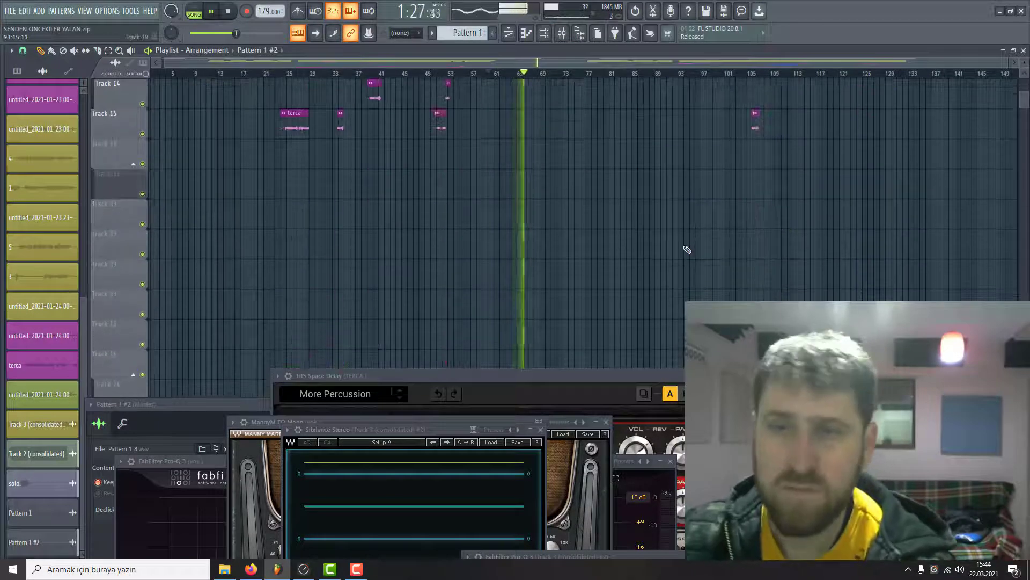
pyautogui.scroll(6, 683, 253)
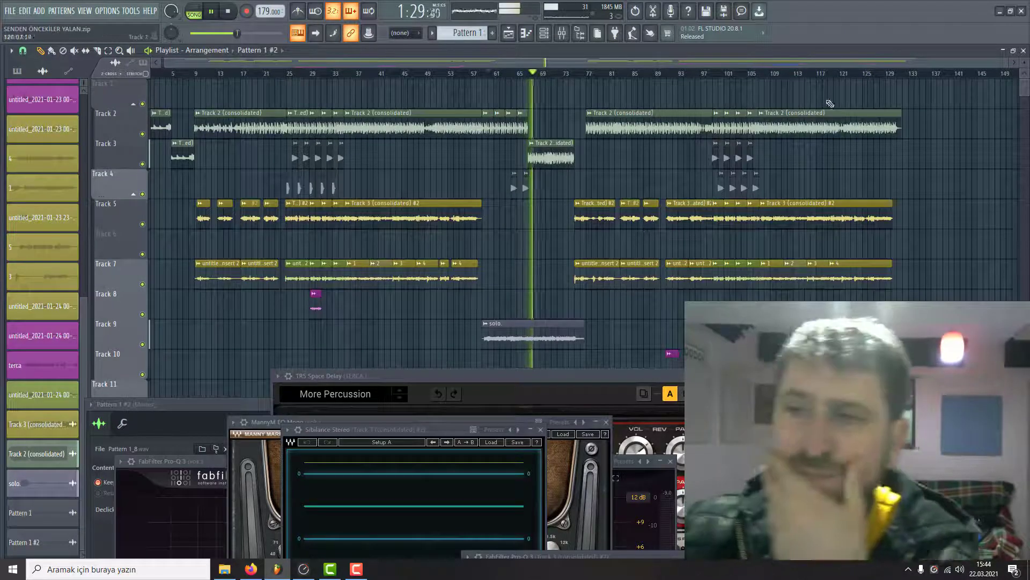
pyautogui.press('space')
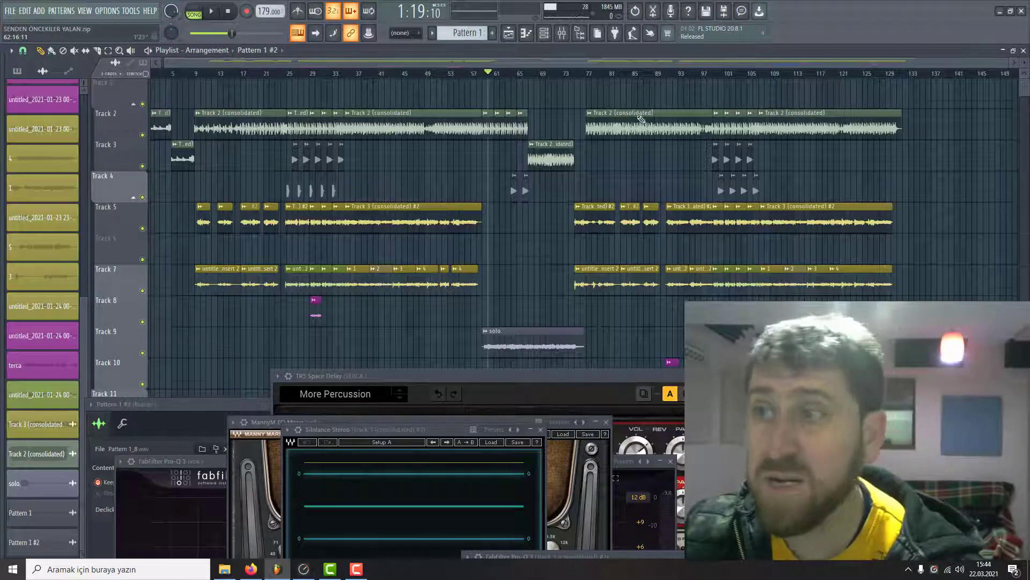
# Step: Move the short clip at the start of Track 3 up to Track 2, directly before the long consolidated clip
pyautogui.scroll(-1, 641, 119)
pyautogui.scroll(1, 589, 100)
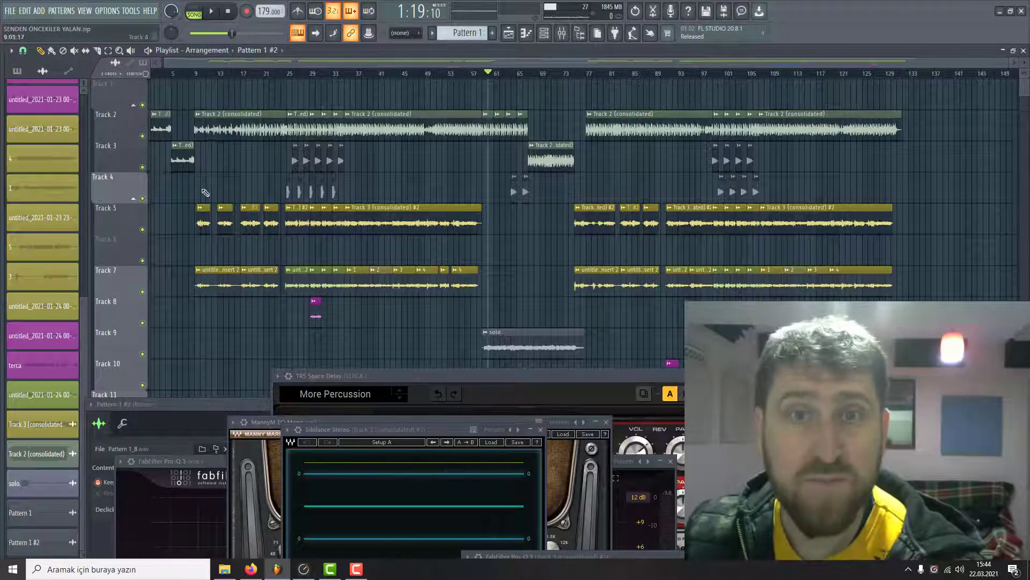
pyautogui.moveTo(183, 150); pyautogui.dragTo(185, 121)
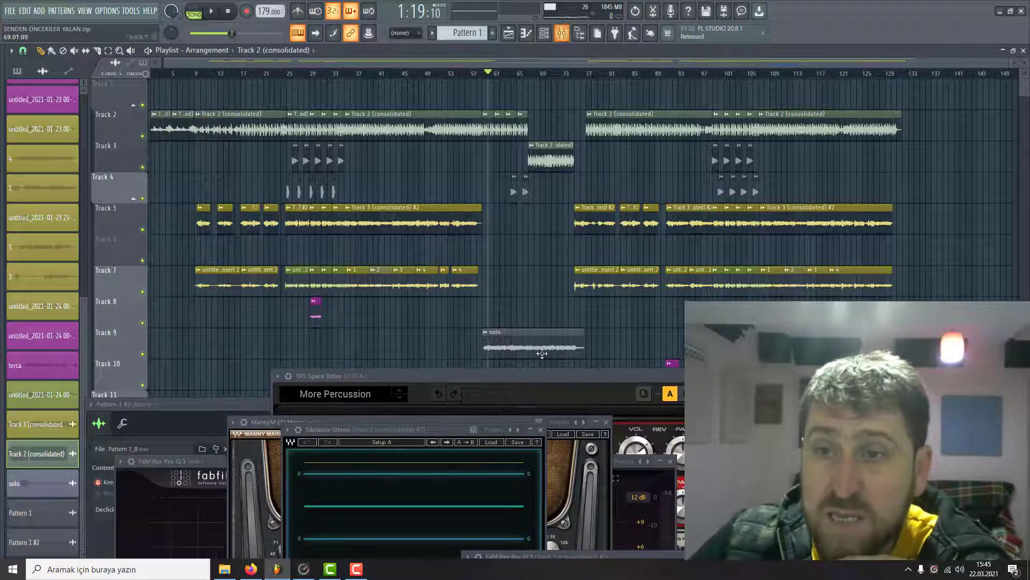
# Step: Select the terca clip on Track 15, check its channel settings and solo the TERCA track in the mixer
pyautogui.scroll(-7, 293, 318)
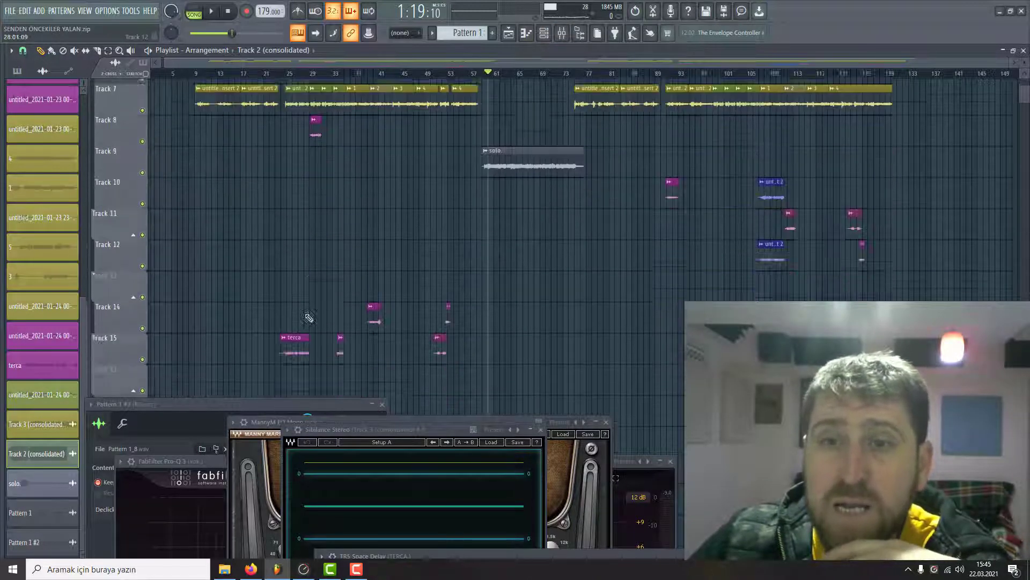
pyautogui.click(292, 317)
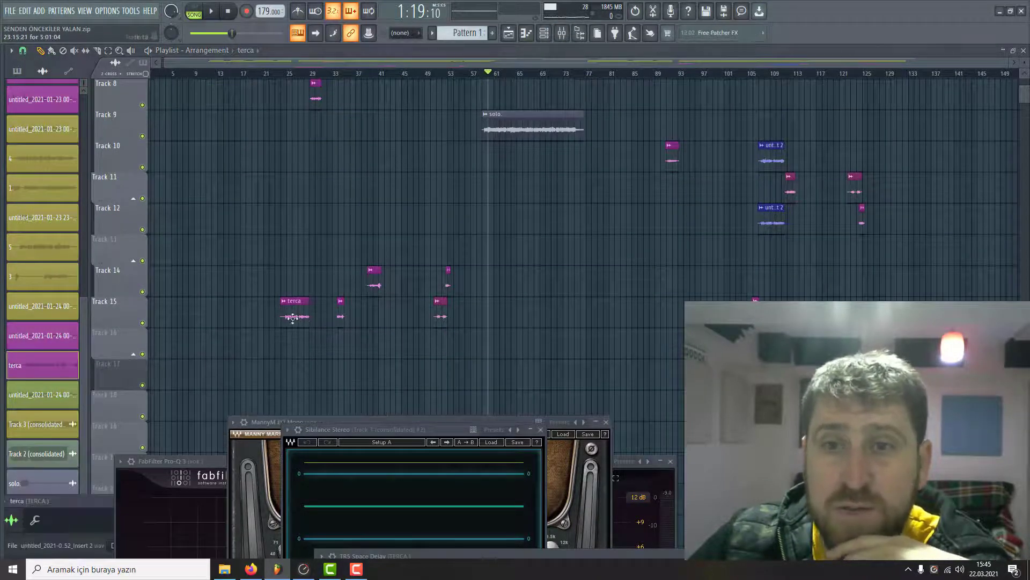
pyautogui.click(80, 506)
pyautogui.click(562, 32)
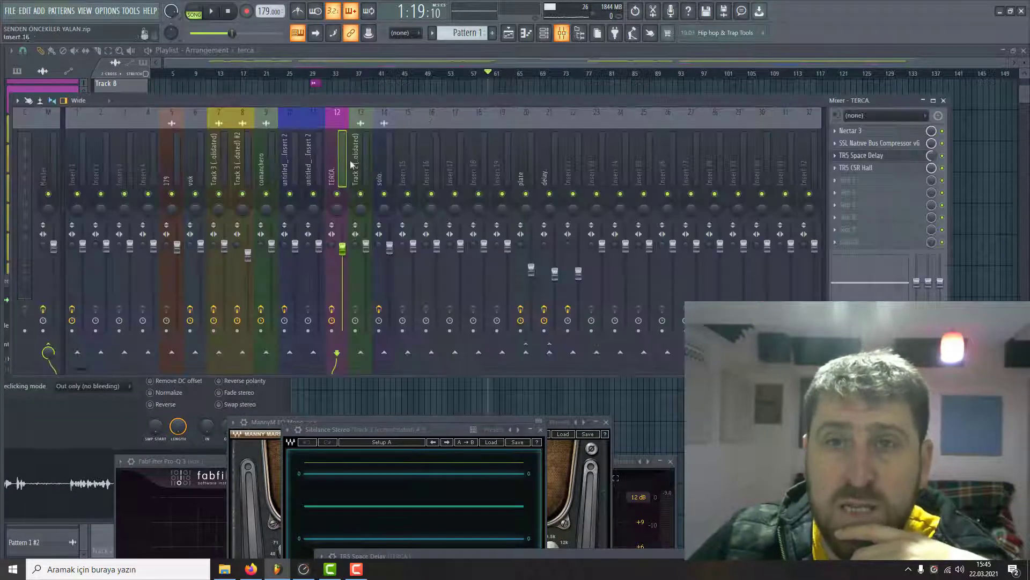
pyautogui.rightClick(338, 192)
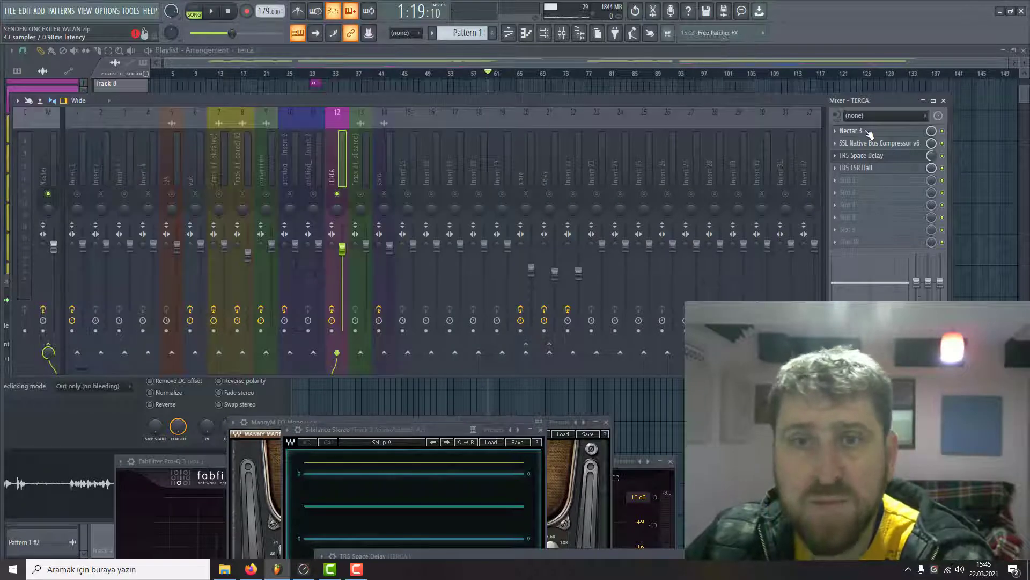
# Step: Examine the TERCA track's Nectar 3, SSL Native Bus Compressor v6 and TR5 CSR Hall, and close Nectar 3 over the playlist
pyautogui.click(870, 132)
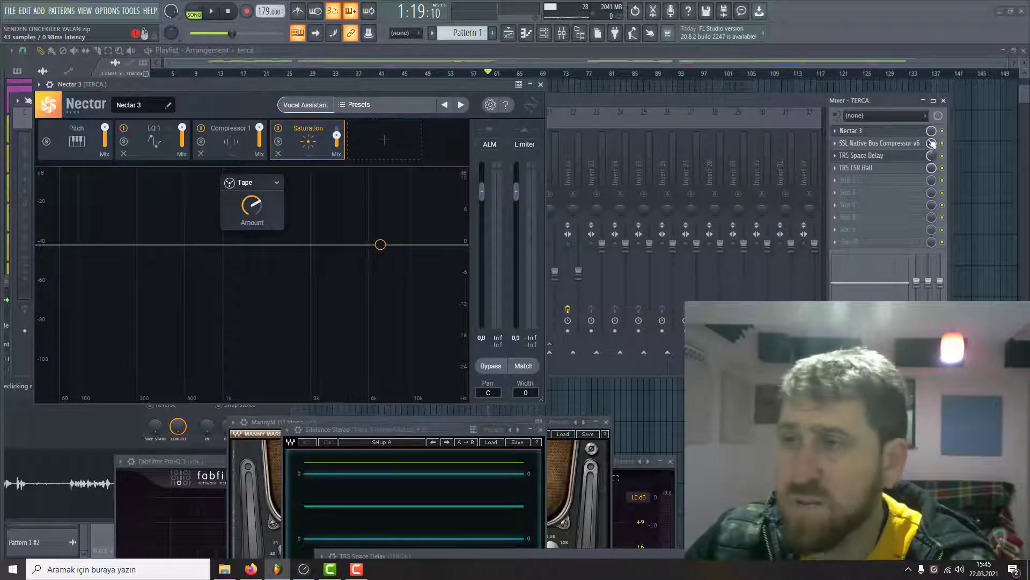
pyautogui.click(895, 144)
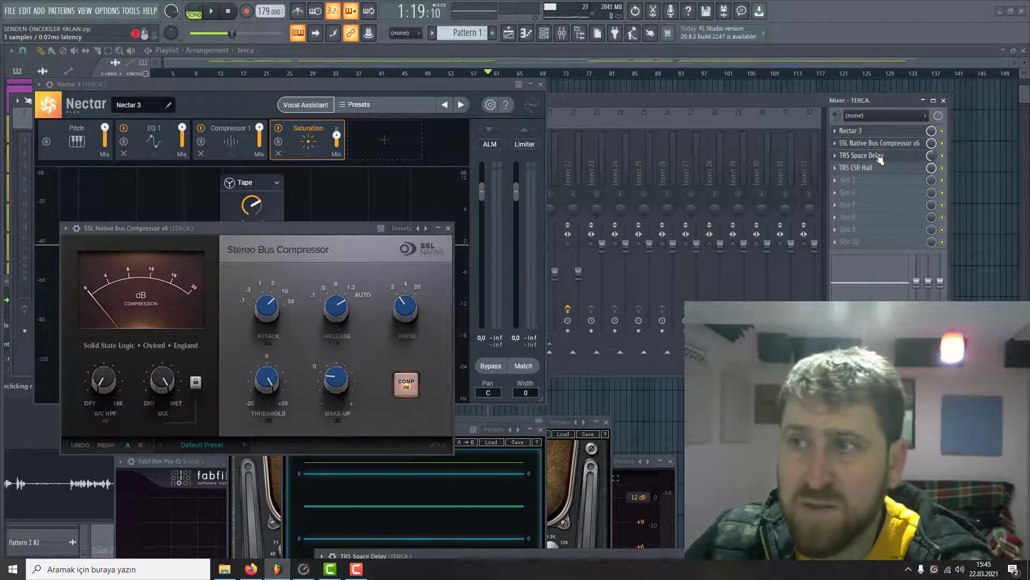
pyautogui.click(880, 169)
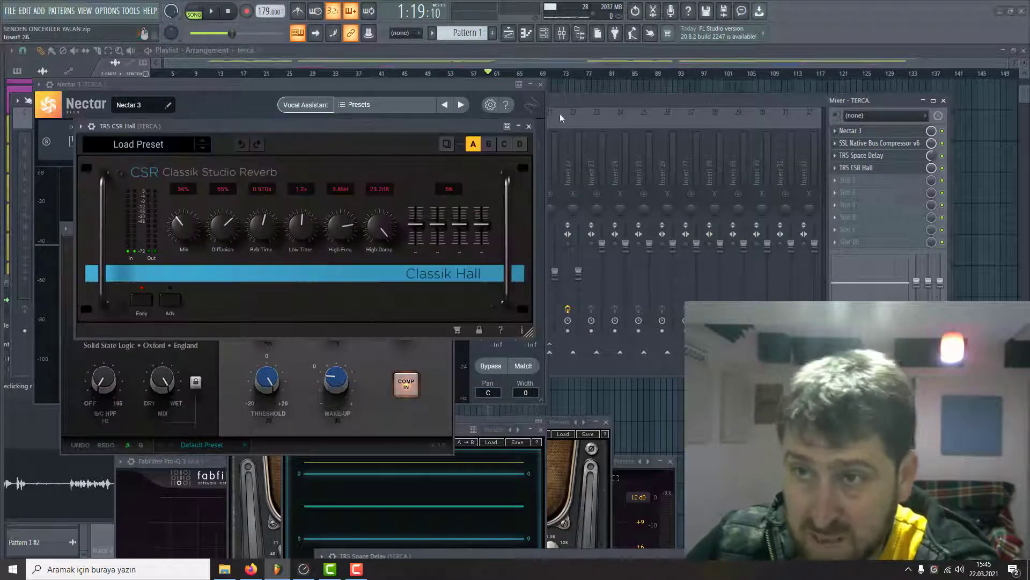
pyautogui.click(568, 50)
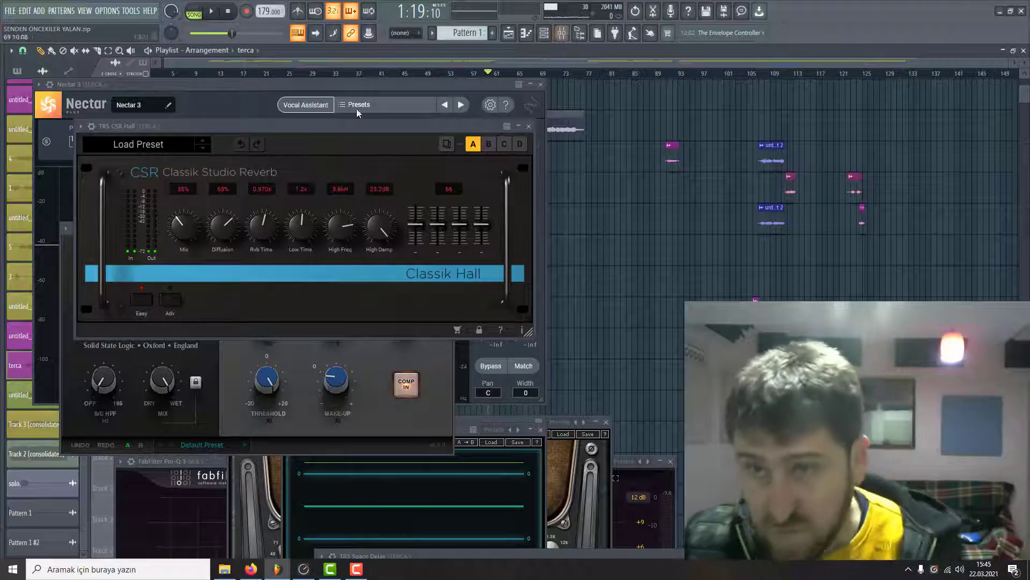
pyautogui.click(540, 85)
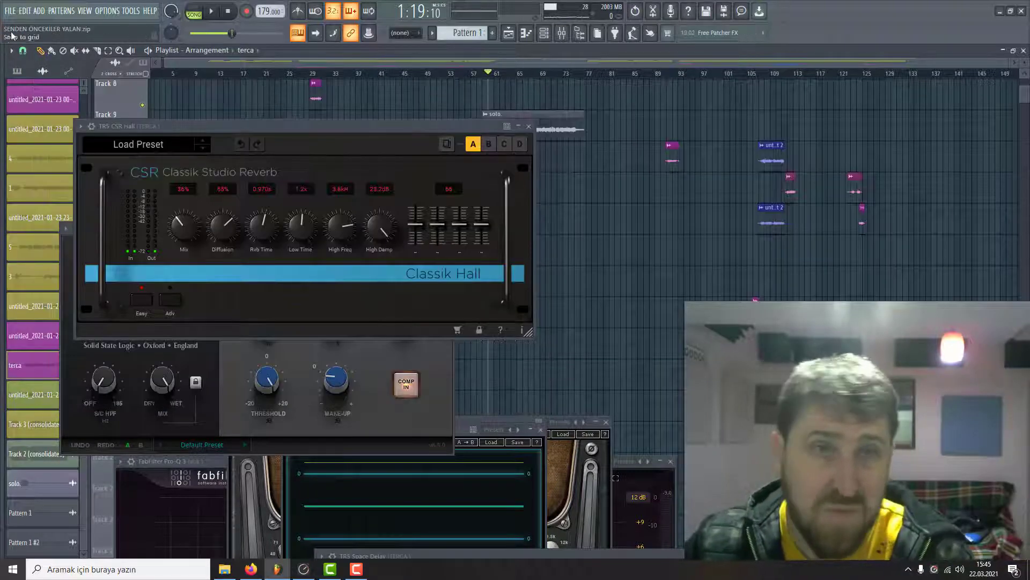
# Step: Open the recent project comanchero.zip and dismiss the XO binary location warning while it loads
pyautogui.click(9, 12)
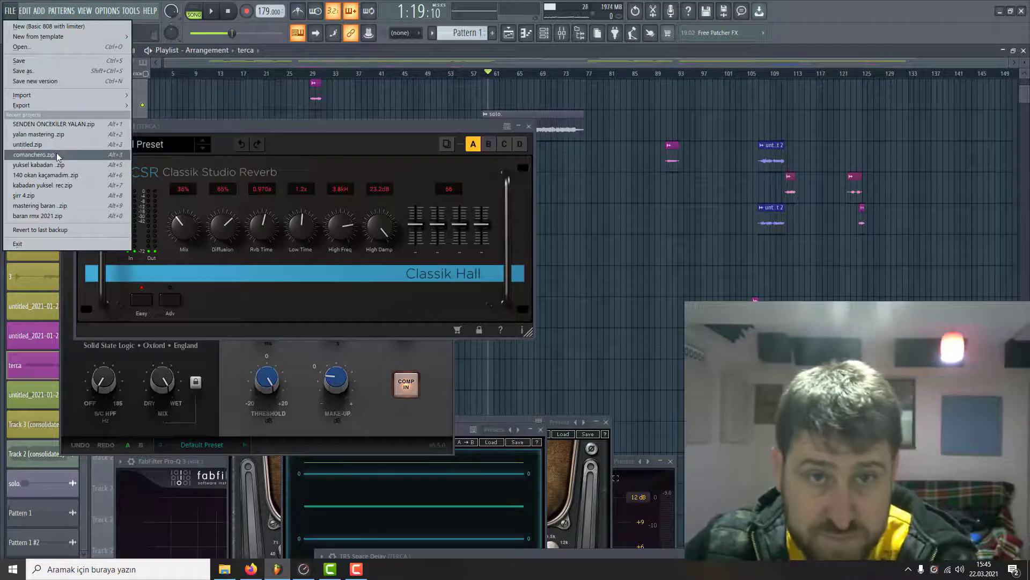
pyautogui.click(32, 154)
pyautogui.click(562, 314)
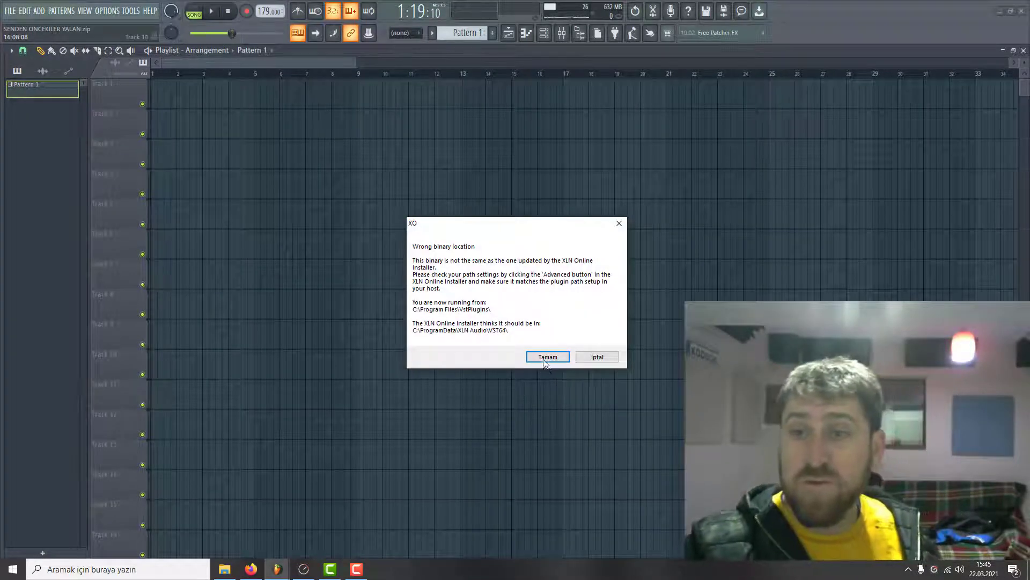
pyautogui.click(544, 361)
pyautogui.click(546, 357)
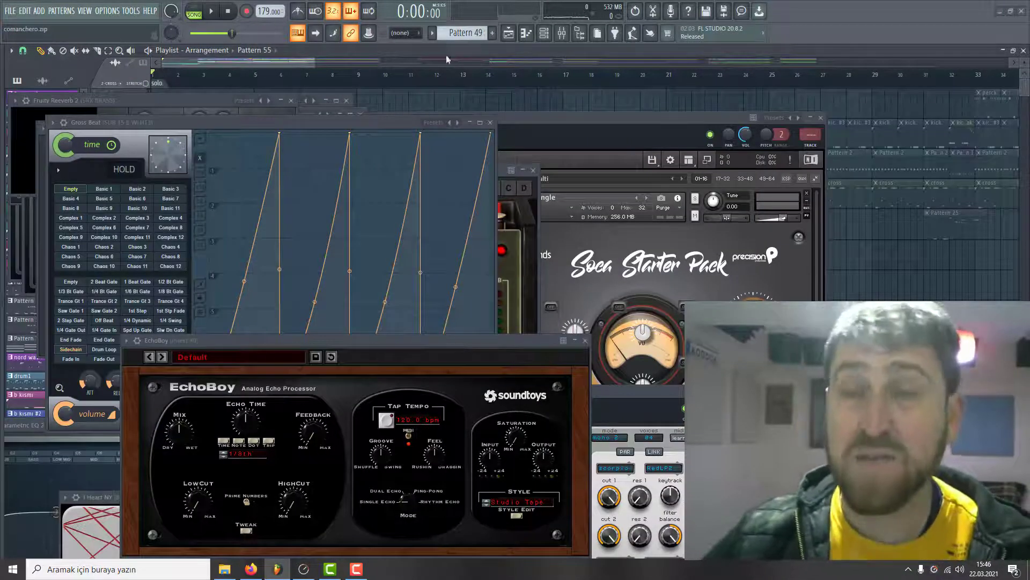
# Step: Close all plugin windows, fit the whole arrangement in the playlist and mute the VOK SENDENONCEKILER vocal track
pyautogui.press('F12')
pyautogui.moveTo(315, 62); pyautogui.dragTo(1012, 63)
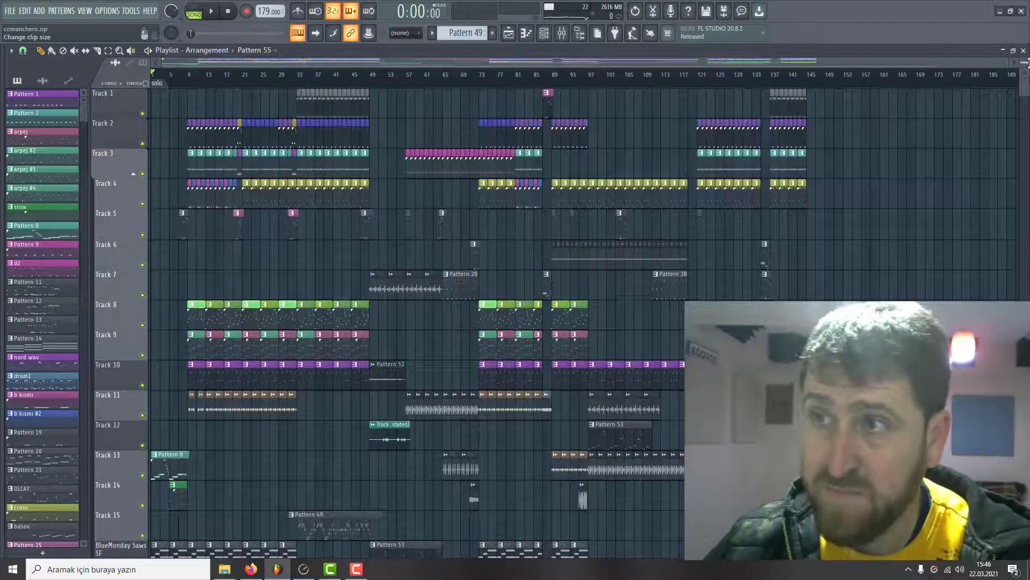
pyautogui.moveTo(1024, 63); pyautogui.dragTo(1024, 80)
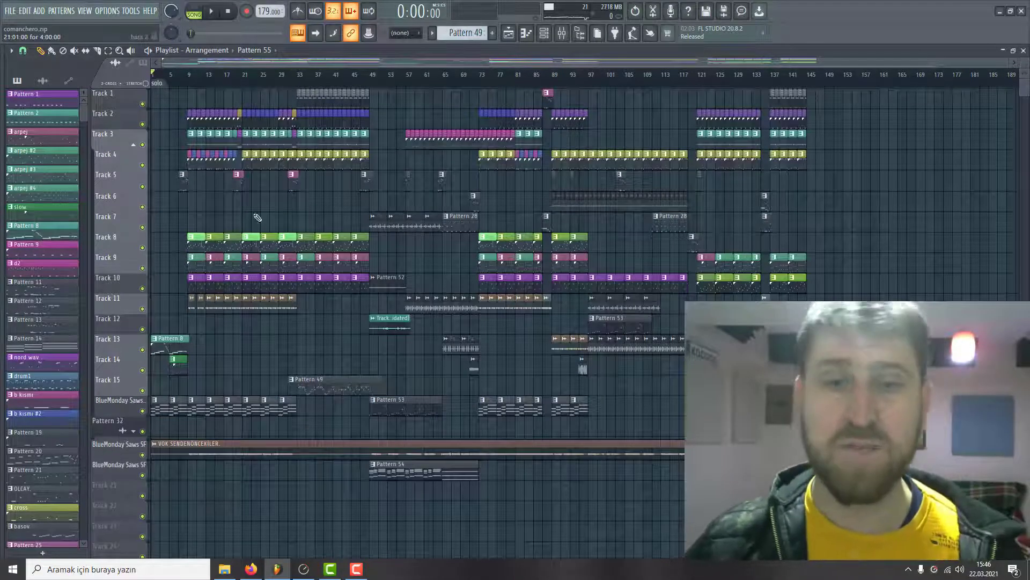
pyautogui.click(142, 454)
# Step: Solo playlist Track 1 and play it from bar 33
pyautogui.scroll(5, 328, 105)
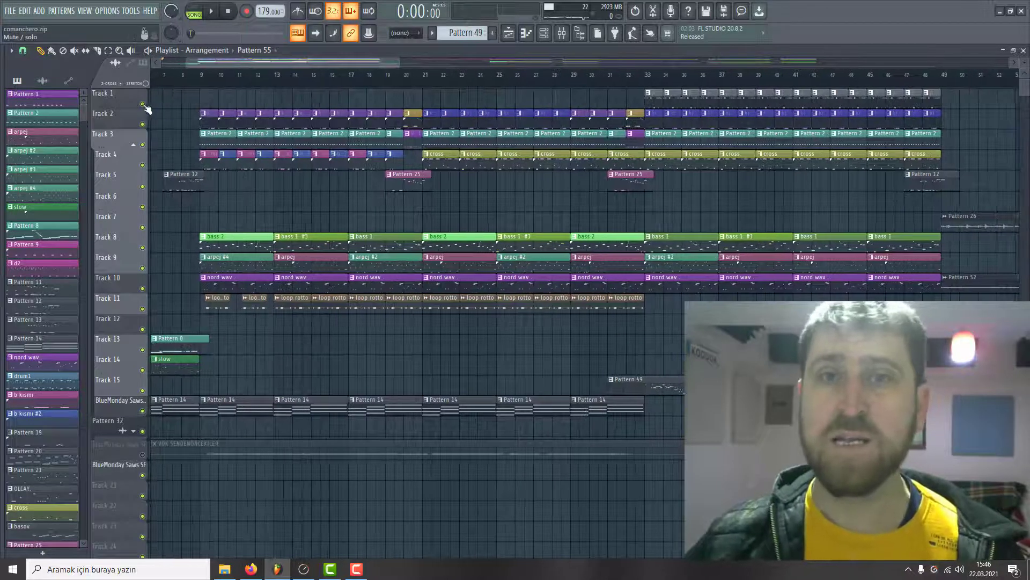
pyautogui.rightClick(142, 103)
pyautogui.click(655, 79)
pyautogui.press('space')
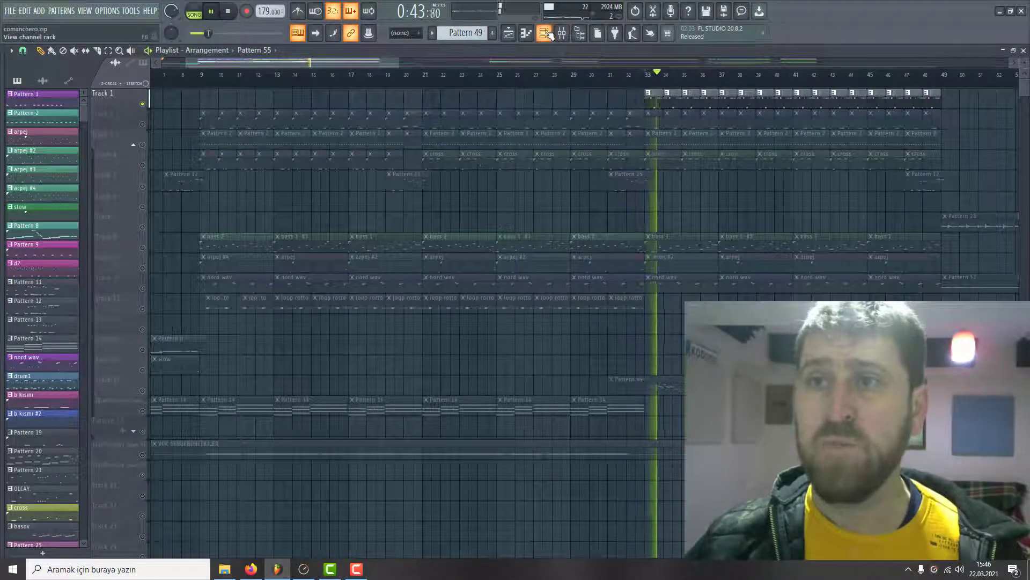
# Step: Open the perck. pattern from Track 1, stop playback and inspect its Perc (Drummer) and WLUB2 Snap 12 channels
pyautogui.press('F6')
pyautogui.scroll(4, 648, 453)
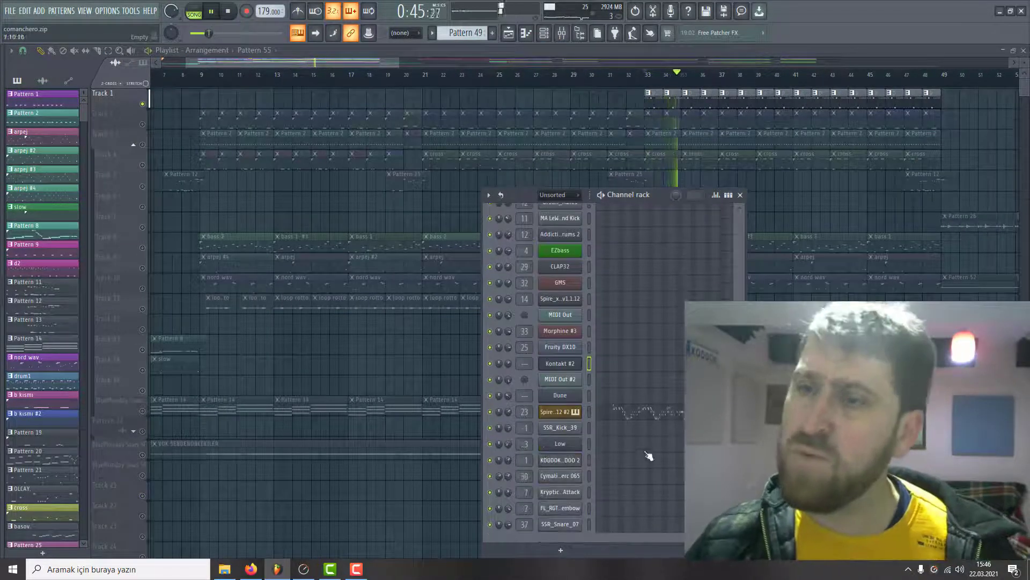
pyautogui.doubleClick(658, 96)
pyautogui.press('F6')
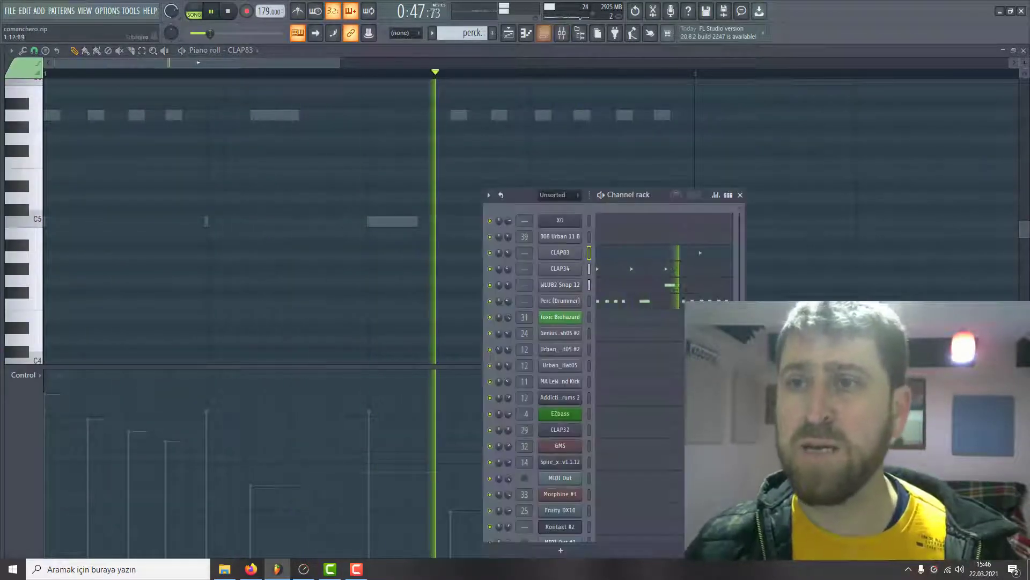
pyautogui.press('space')
pyautogui.click(561, 302)
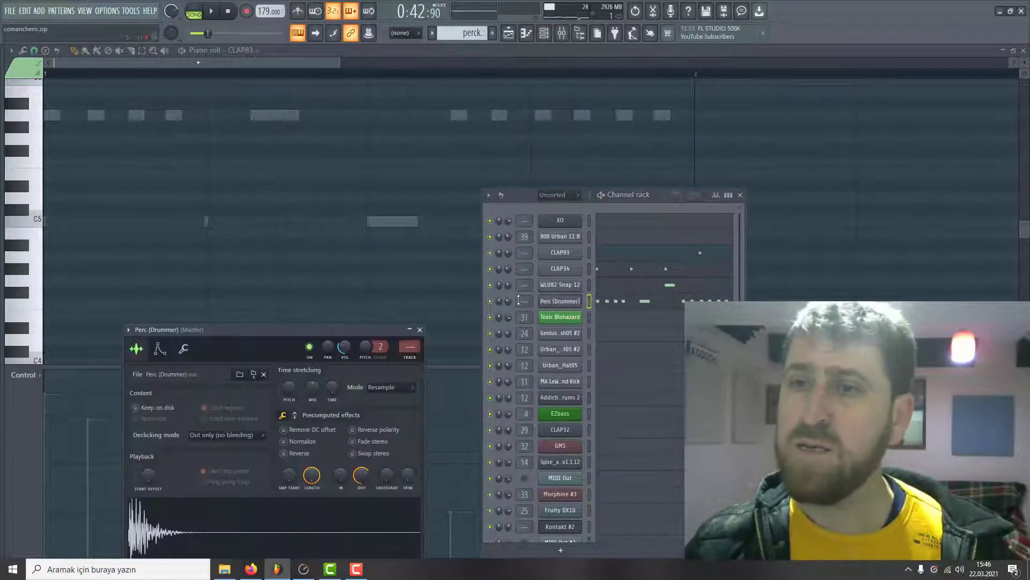
pyautogui.click(560, 285)
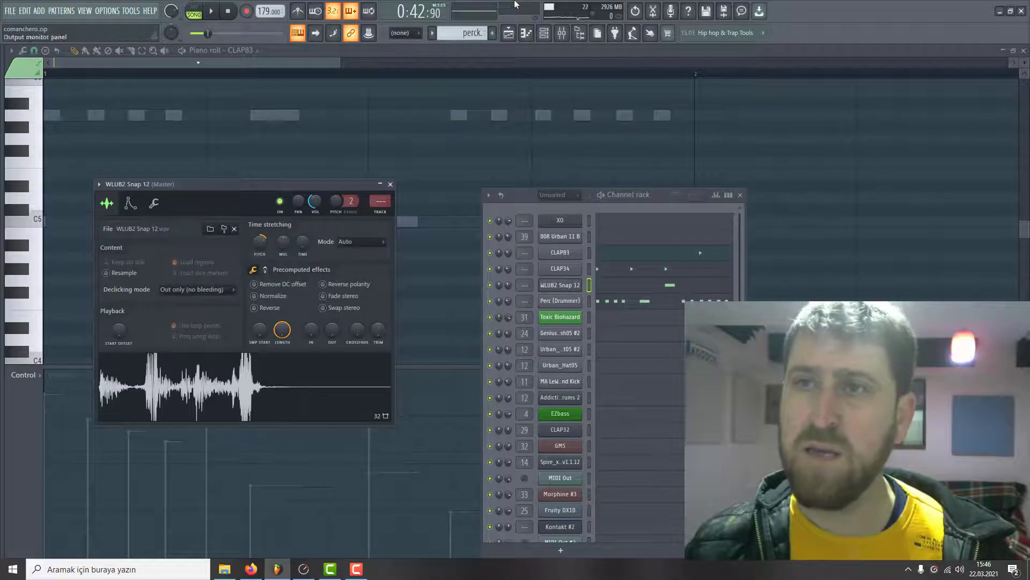
# Step: Return to the playlist, solo Track 2, play the kick part briefly from bar 9 and stop
pyautogui.press('F5')
pyautogui.rightClick(142, 125)
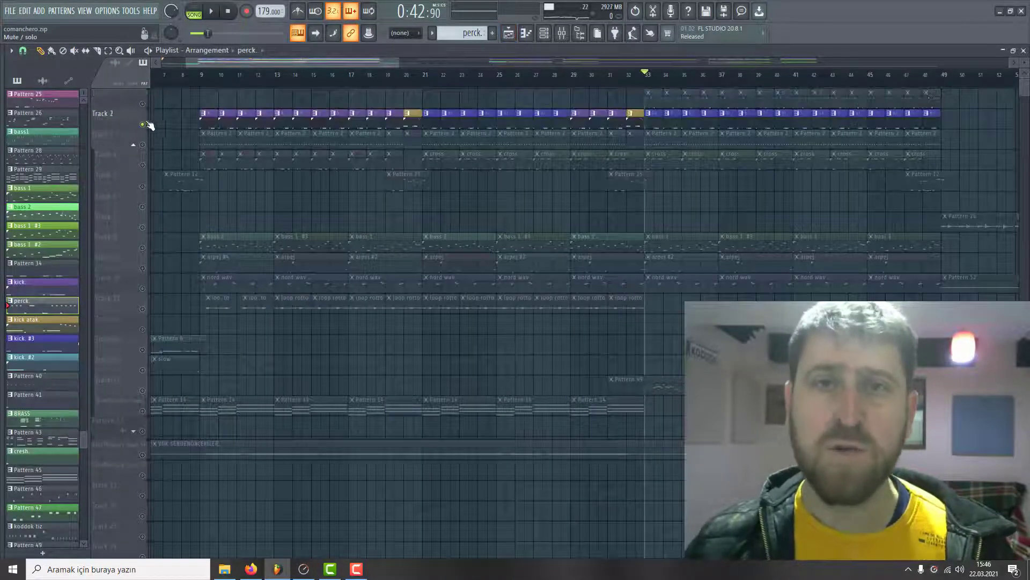
pyautogui.click(203, 75)
pyautogui.press('space')
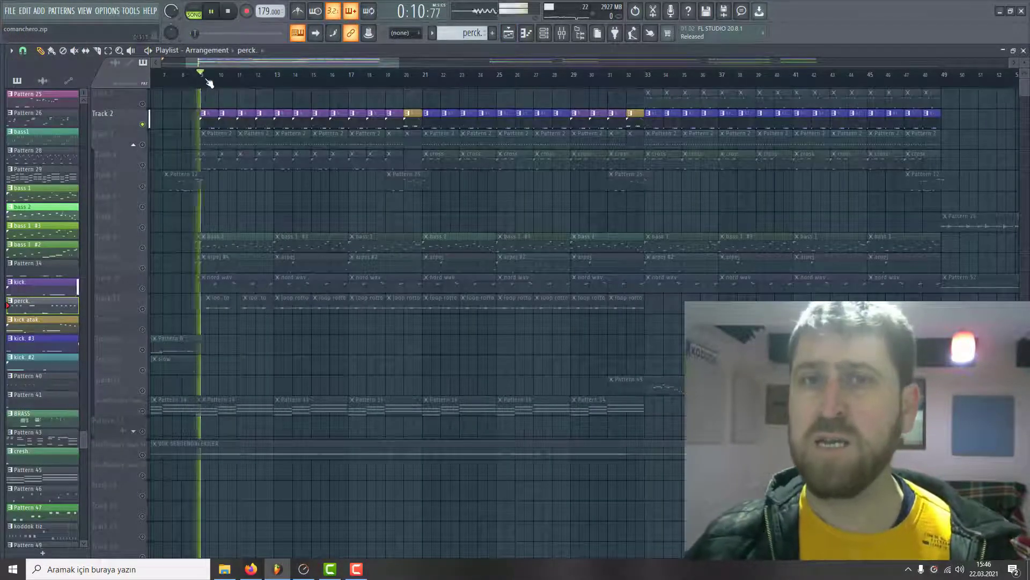
pyautogui.click(544, 34)
pyautogui.press('space')
# Step: Open the kick pattern from Track 2, move the channel rack higher and inspect the Low channel
pyautogui.click(226, 116)
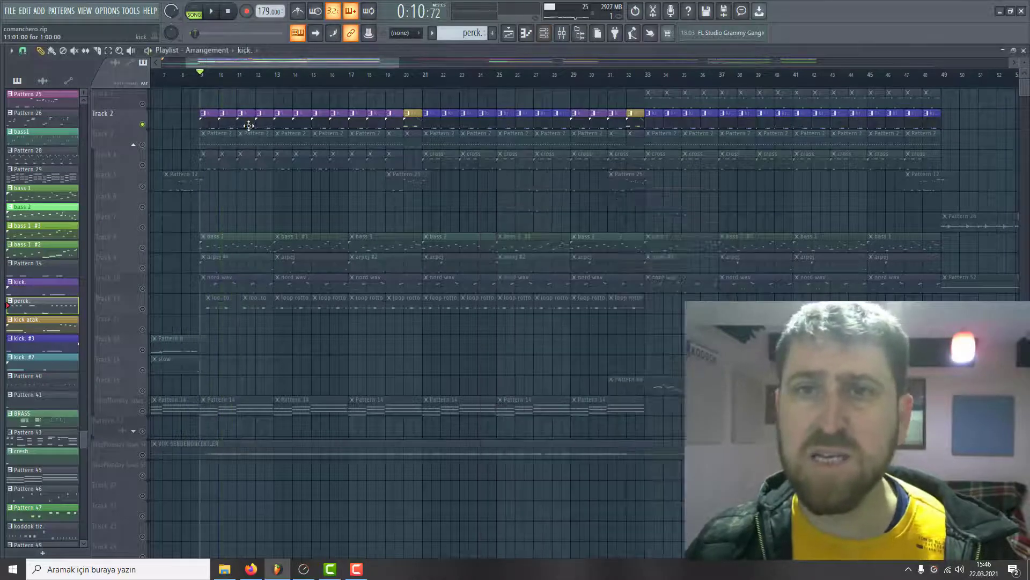
pyautogui.doubleClick(246, 114)
pyautogui.click(544, 33)
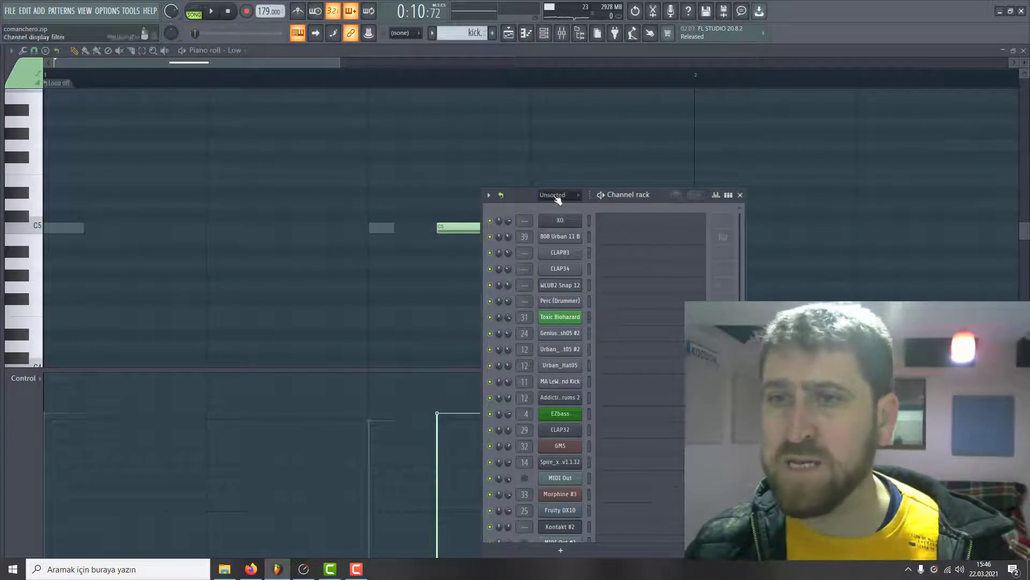
pyautogui.moveTo(558, 197); pyautogui.dragTo(367, 7)
pyautogui.scroll(-5, 491, 303)
pyautogui.click(417, 297)
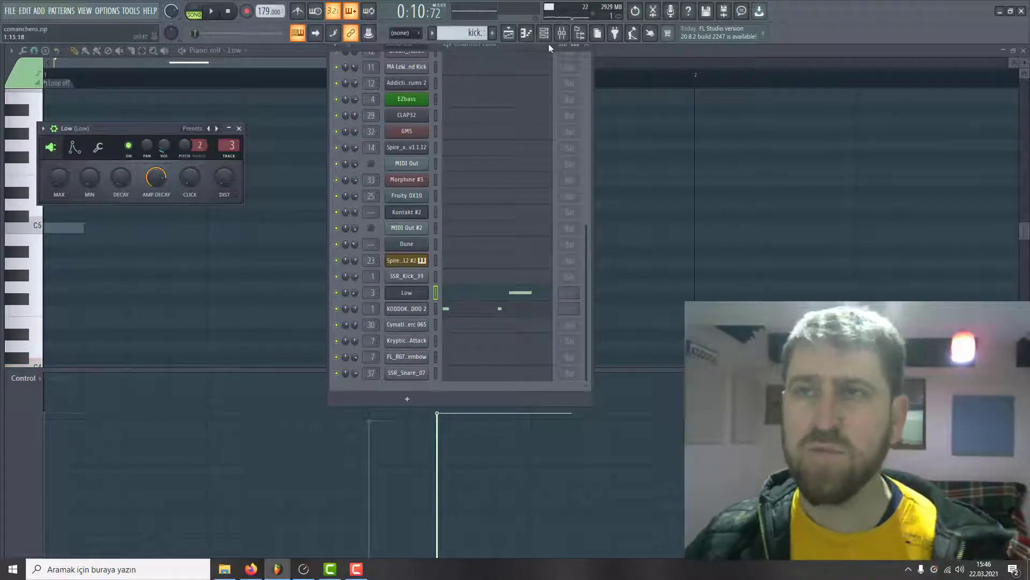
# Step: Return to the playlist, solo Track 3 and play its Pattern 2 clips from bar 9
pyautogui.click(508, 34)
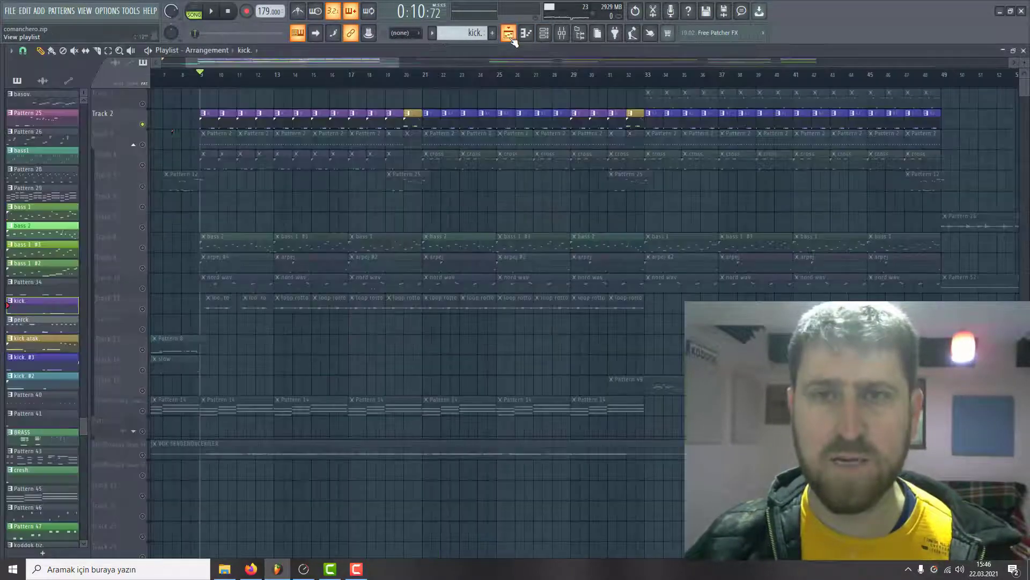
pyautogui.keyDown('ctrl'); pyautogui.click(143, 145); pyautogui.keyUp('ctrl')
pyautogui.press('space')
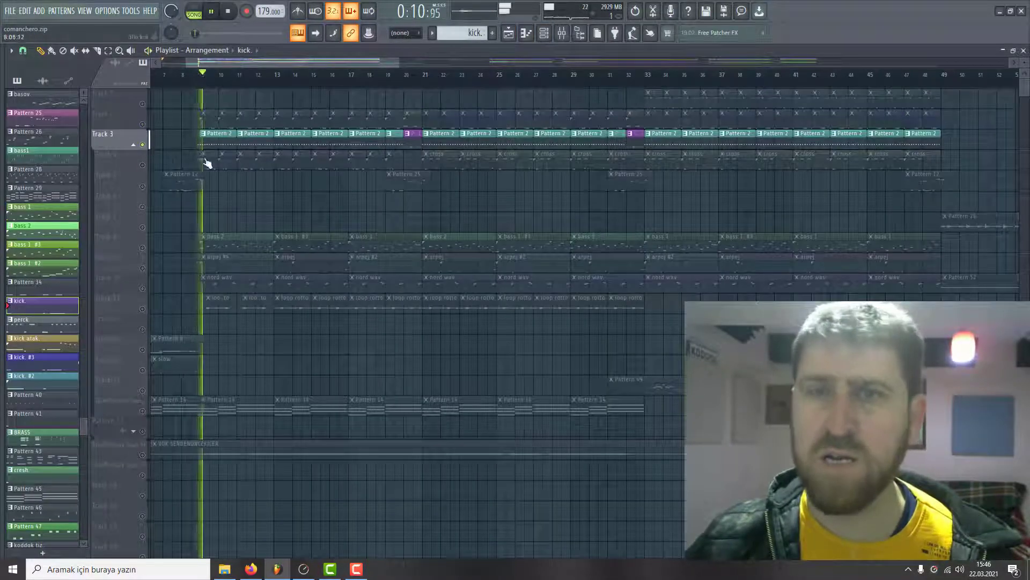
# Step: Solo Track 4, inspect the Kryptic Samples-Snare Attack channel during playback, return to the playlist and stop
pyautogui.rightClick(143, 166)
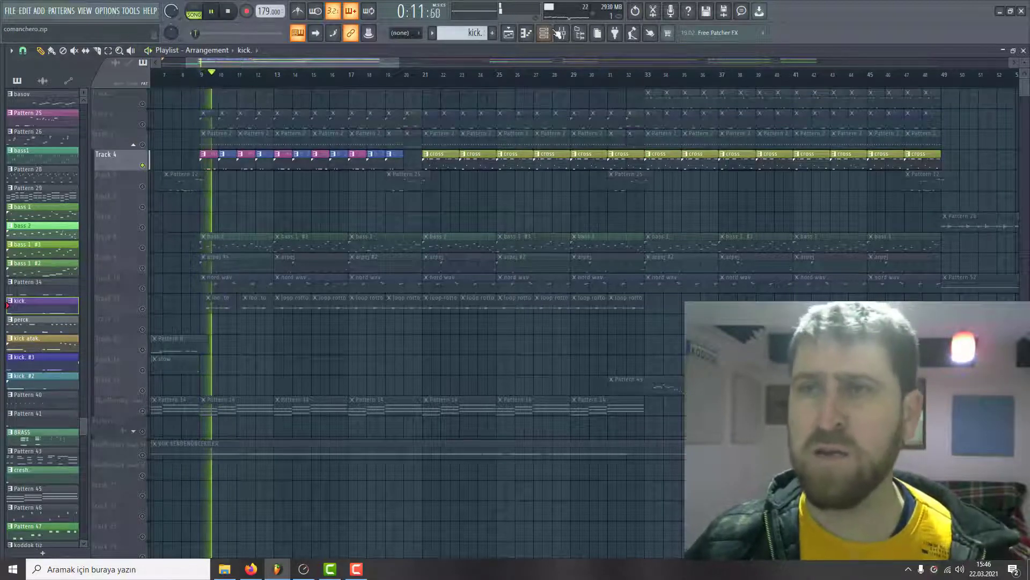
pyautogui.press('F6')
pyautogui.scroll(-1, 508, 325)
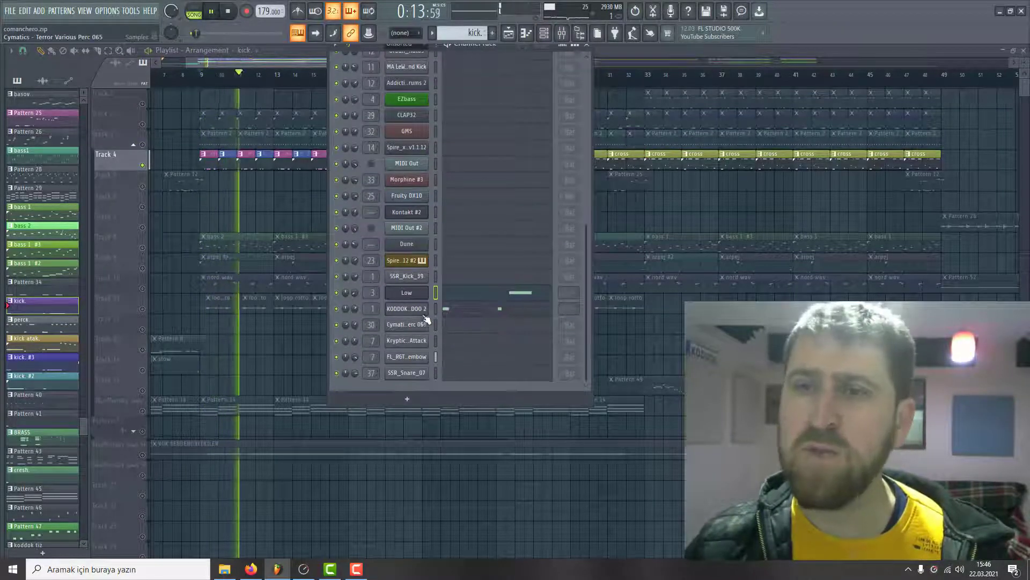
pyautogui.click(416, 351)
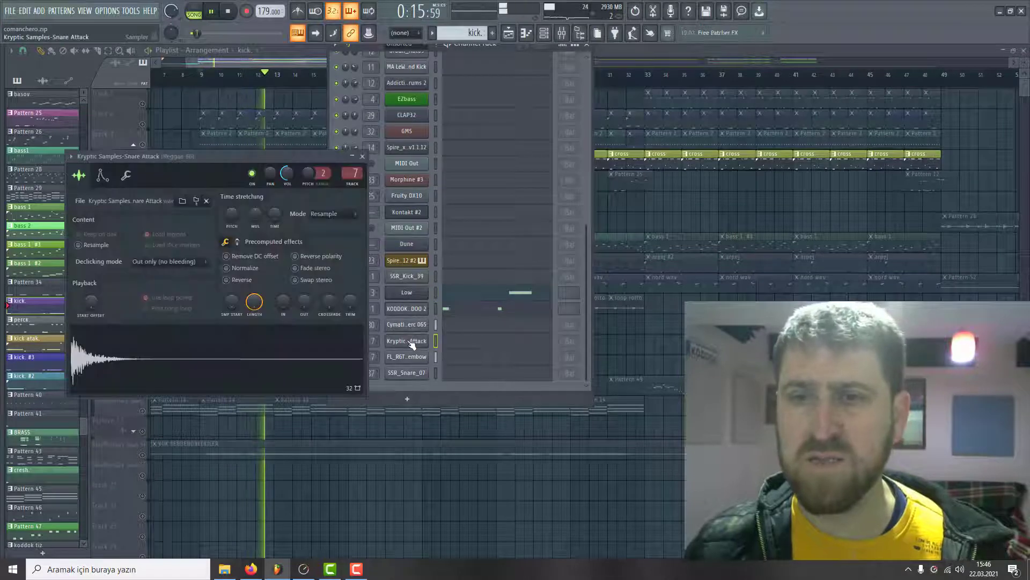
pyautogui.click(289, 56)
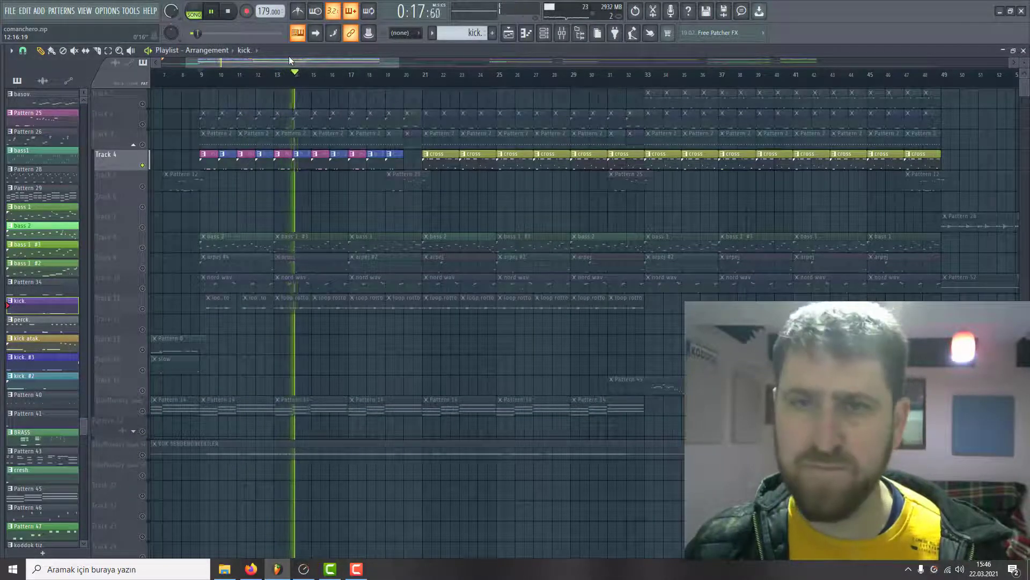
pyautogui.press('space')
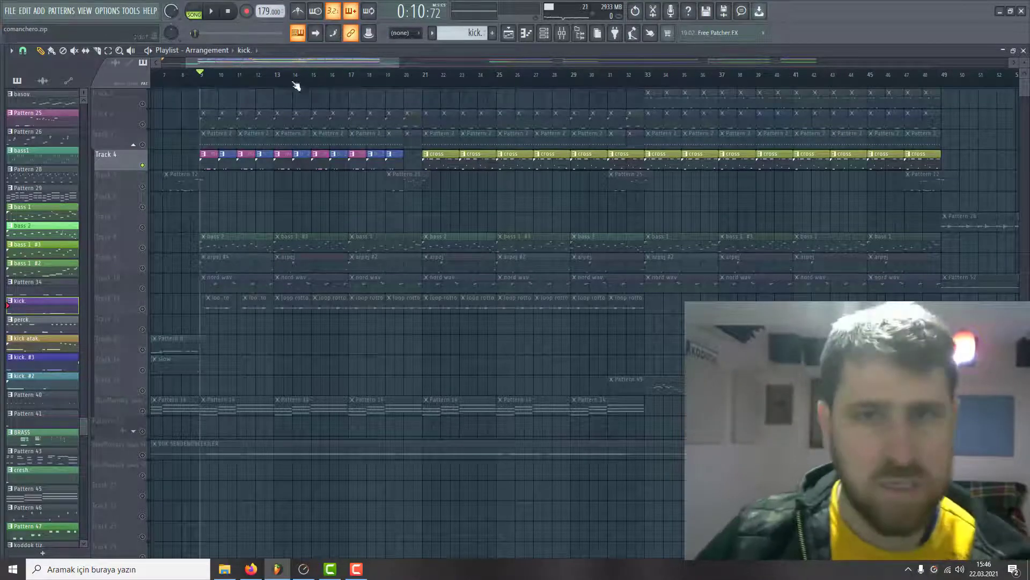
# Step: Solo Track 8, play its bass clips briefly and stop
pyautogui.click(137, 244)
pyautogui.press('space')
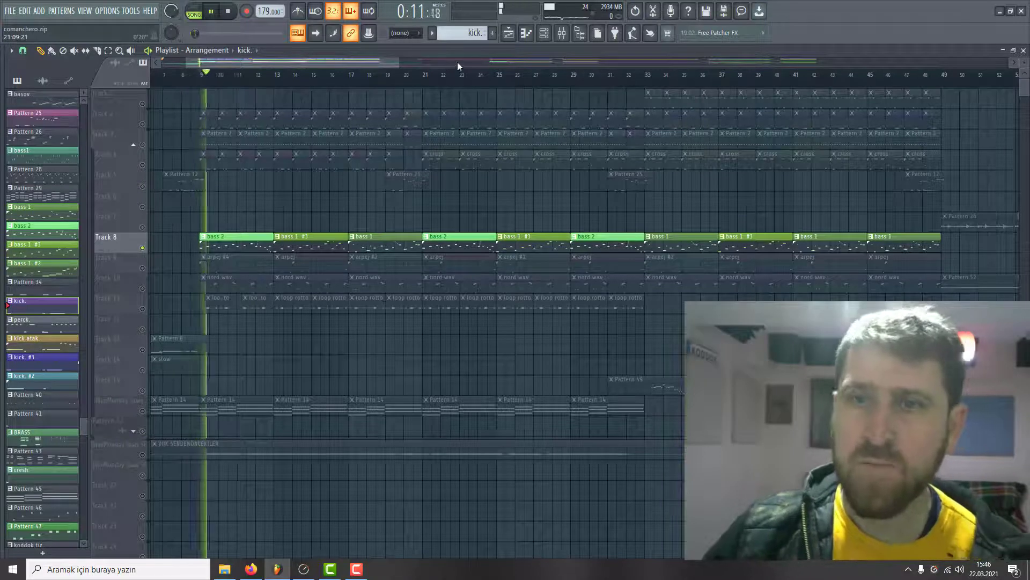
pyautogui.press('space')
# Step: Solo Track 5 and play its Pattern 12 drum fill from bar 7
pyautogui.rightClick(133, 175)
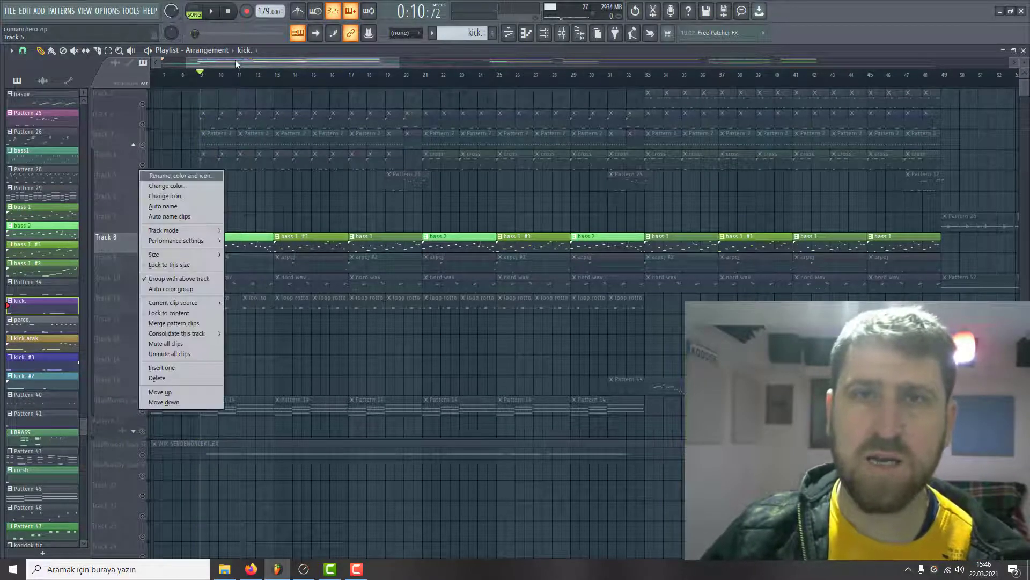
pyautogui.click(237, 59)
pyautogui.rightClick(147, 186)
pyautogui.click(184, 79)
pyautogui.press('space')
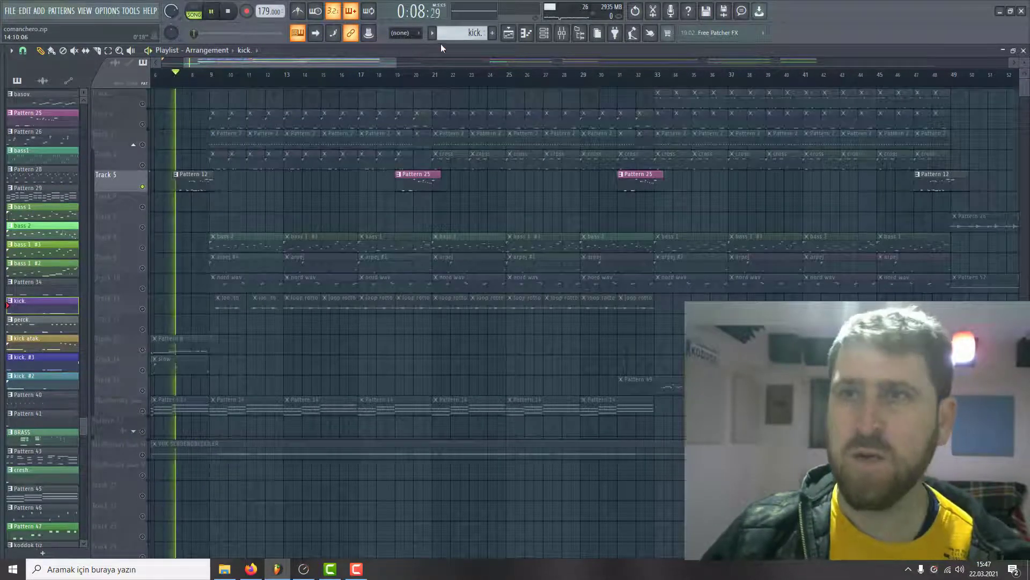
# Step: Open the Addictive Drums 2 channel, examine the koddok kit while replaying the Track 5 fill, and close the plugin
pyautogui.click(544, 32)
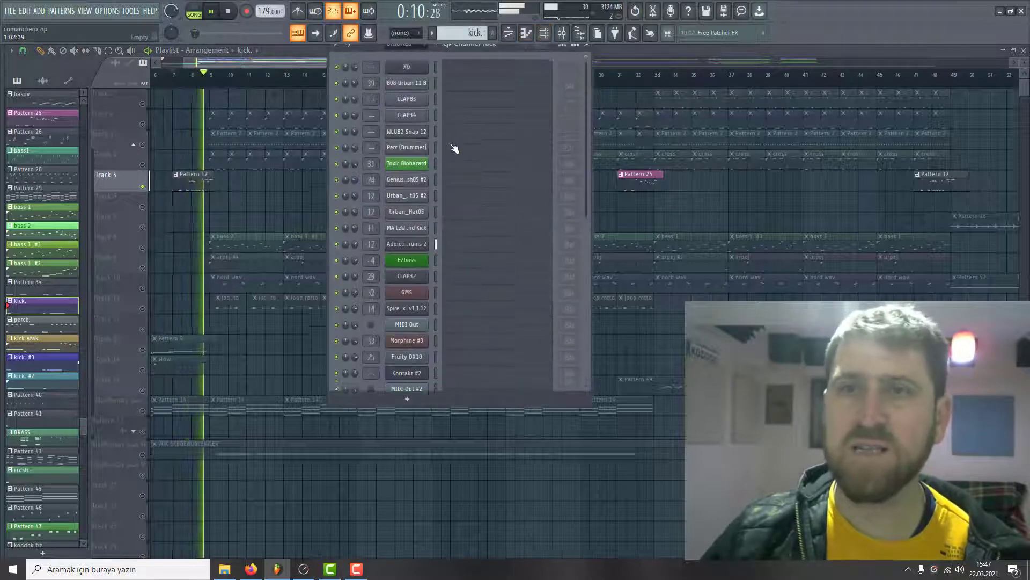
pyautogui.scroll(5, 453, 214)
pyautogui.click(413, 249)
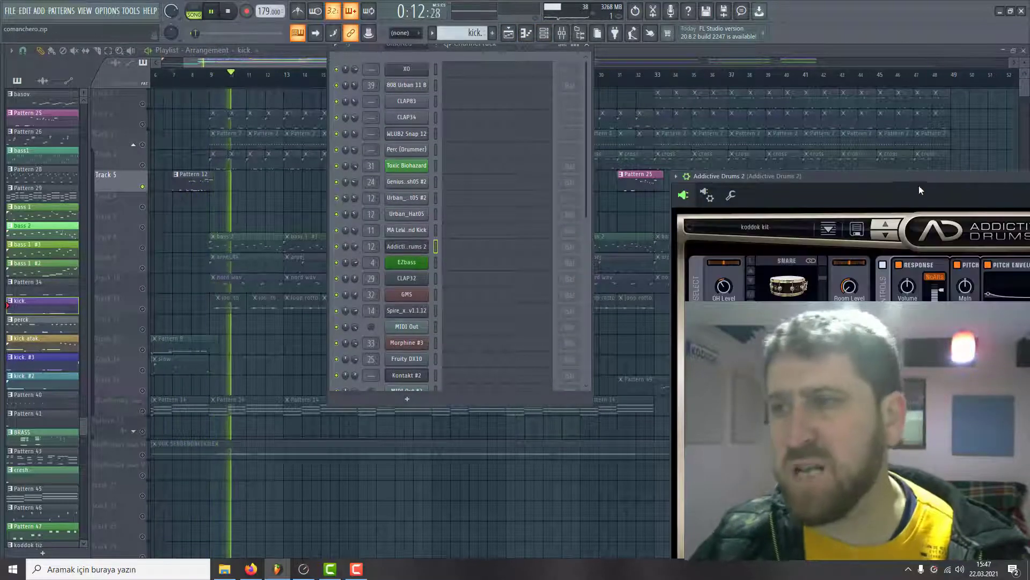
pyautogui.moveTo(919, 186); pyautogui.dragTo(394, 49)
pyautogui.press('space')
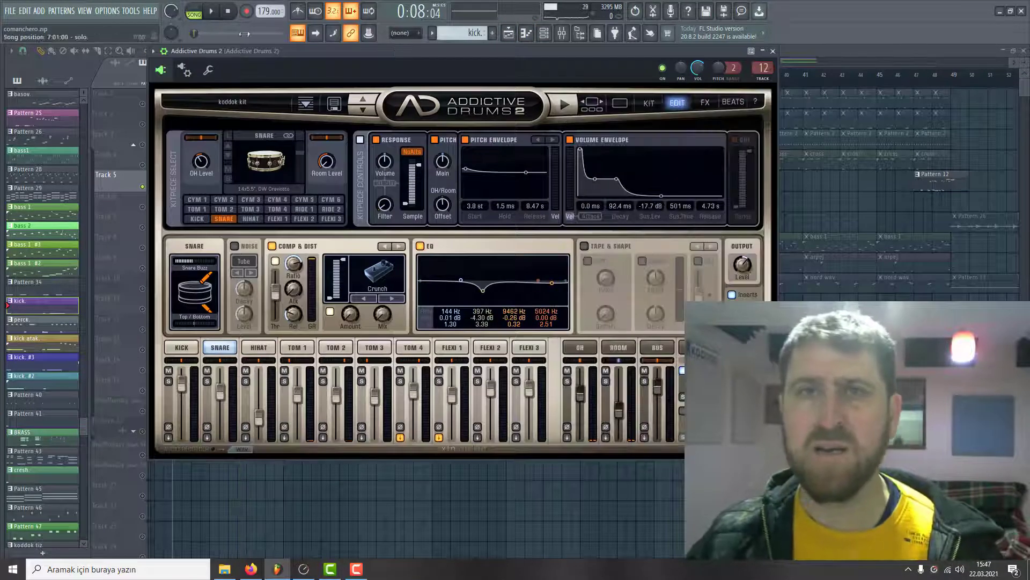
pyautogui.click(212, 12)
pyautogui.moveTo(295, 50); pyautogui.dragTo(311, 93)
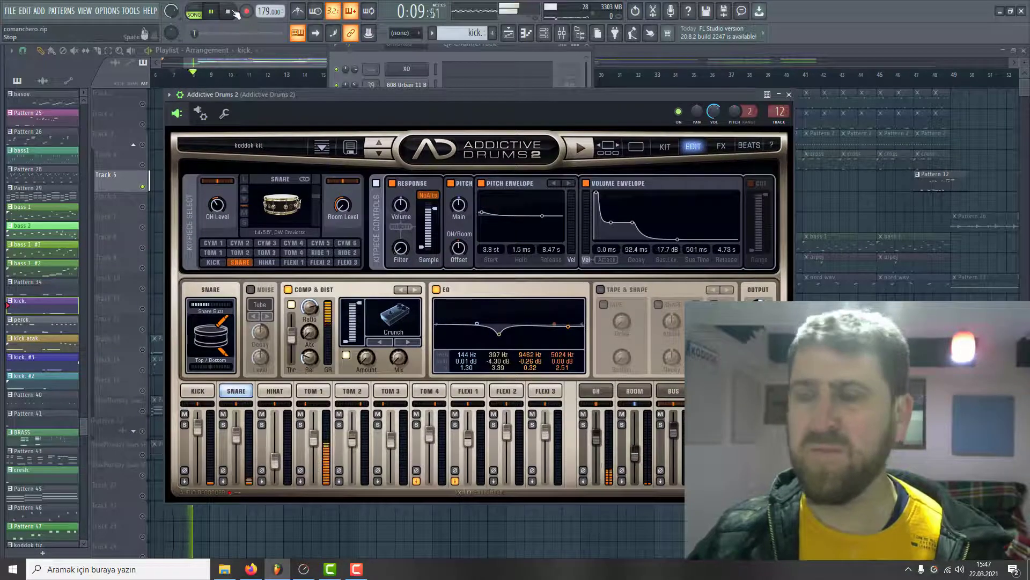
pyautogui.click(789, 95)
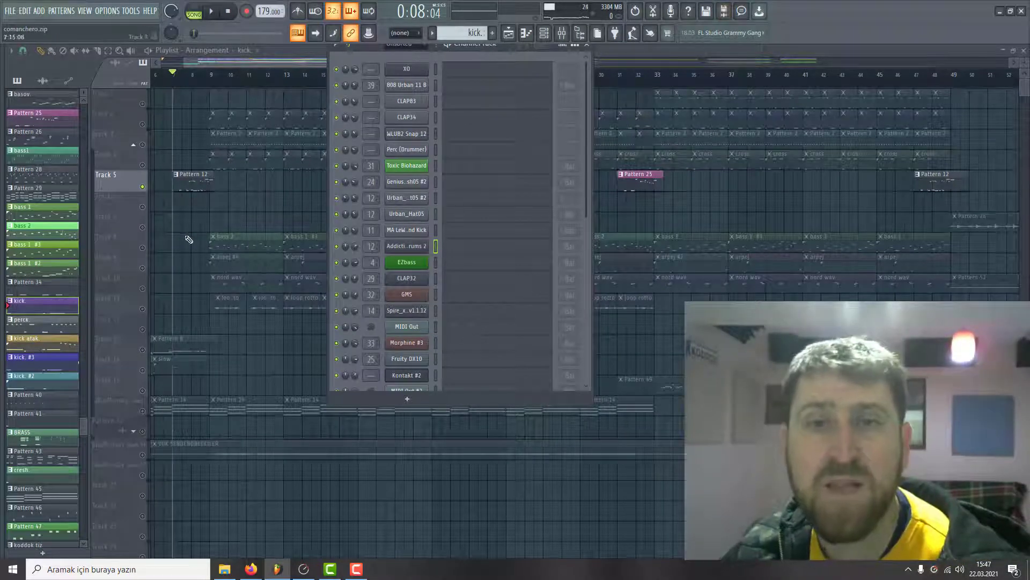
# Step: Solo Track 8 again and play the bass clips from bar 9
pyautogui.rightClick(143, 248)
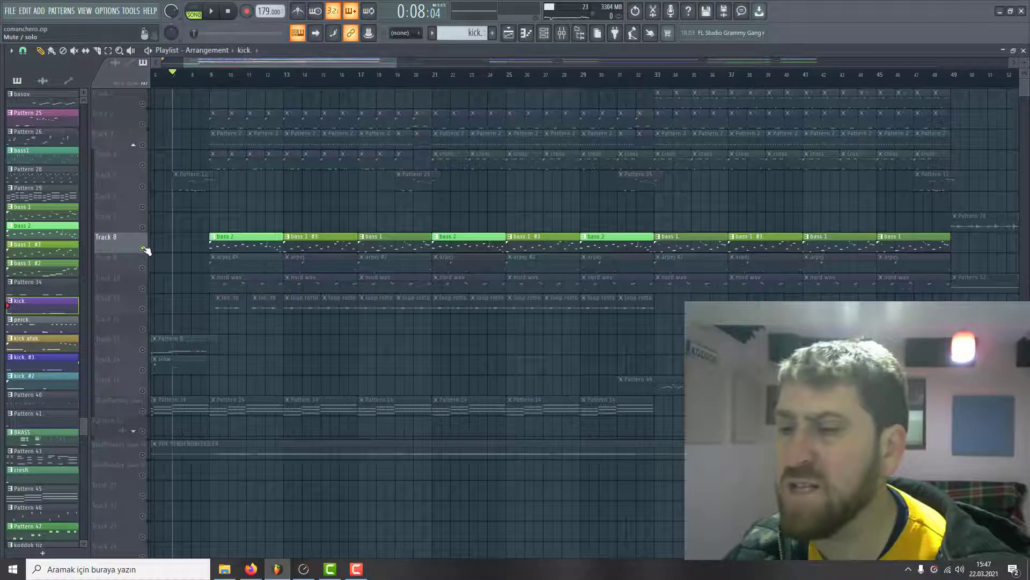
pyautogui.click(222, 80)
pyautogui.press('space')
# Step: Open the EZbass instrument from the channel rack and dismiss its sound library update notice
pyautogui.press('F6')
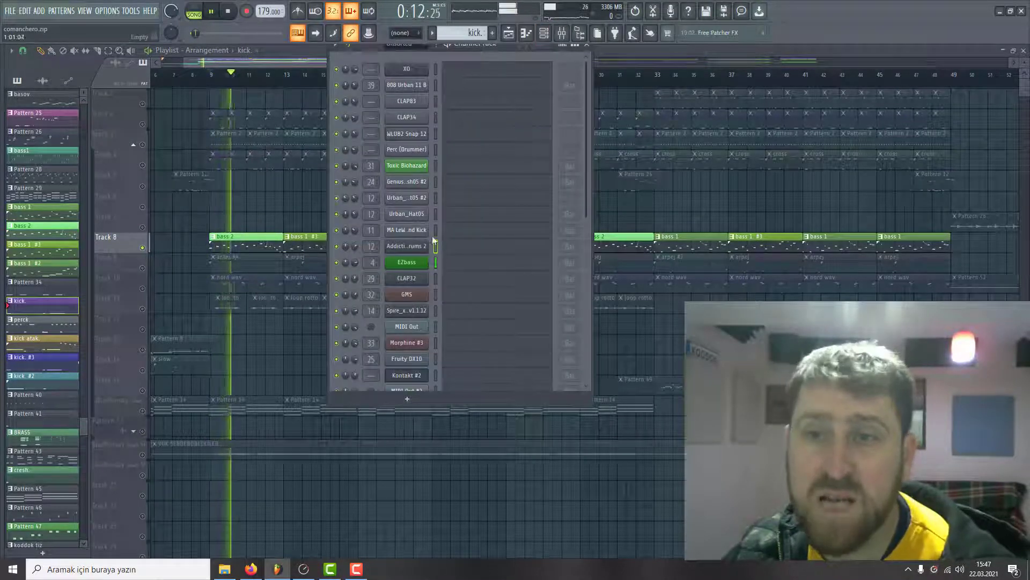
pyautogui.click(424, 263)
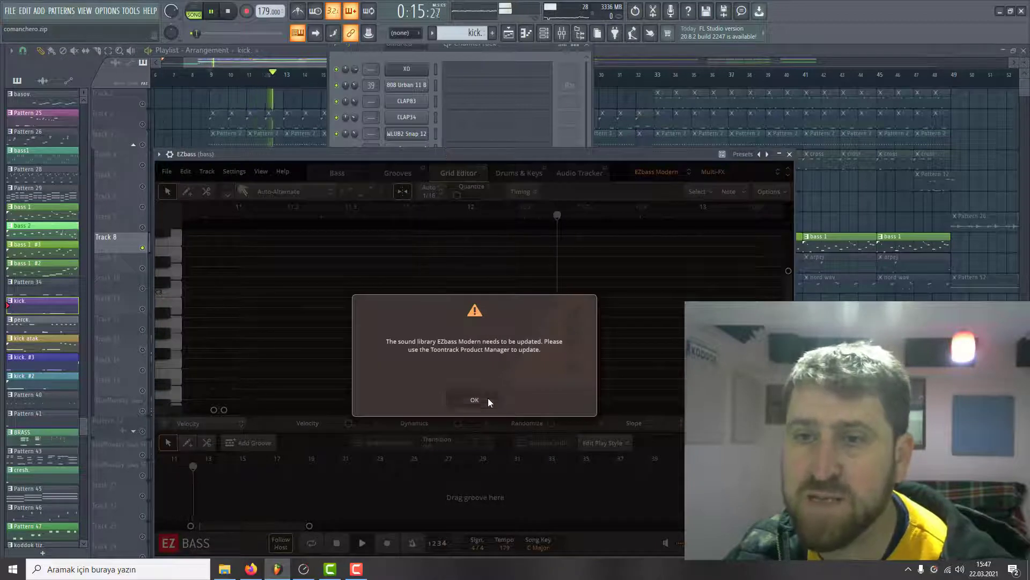
pyautogui.click(475, 399)
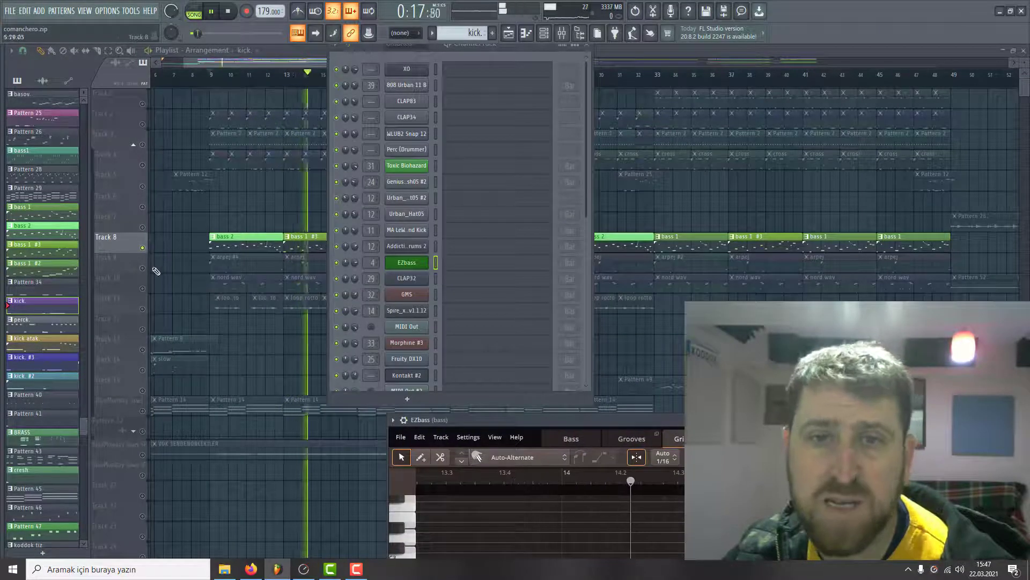
# Step: Stop playback, solo Track 9 and play its arpej clips from bar 9
pyautogui.press('space')
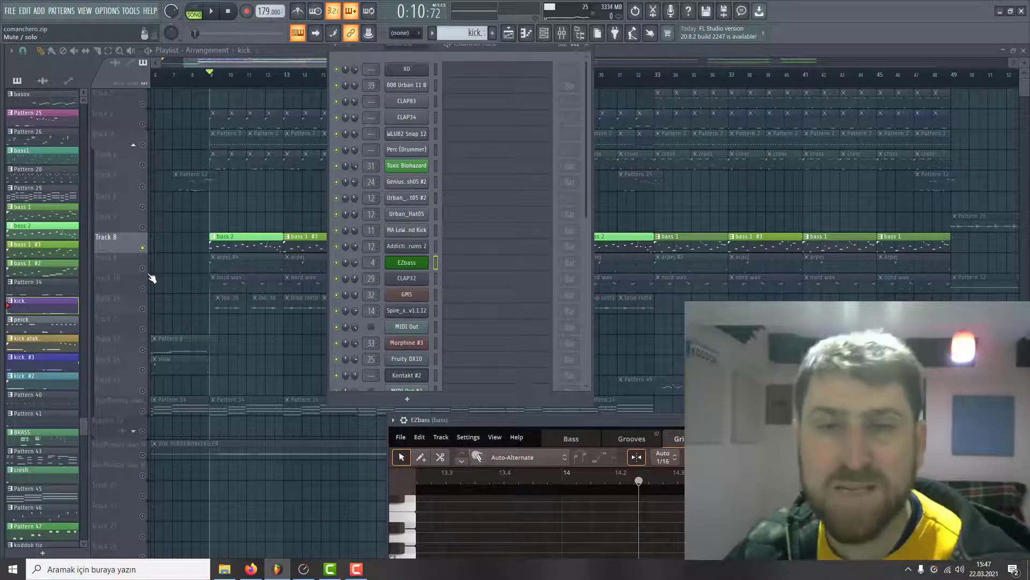
pyautogui.keyDown('ctrl'); pyautogui.click(148, 260); pyautogui.keyUp('ctrl')
pyautogui.press('F12')
pyautogui.press('space')
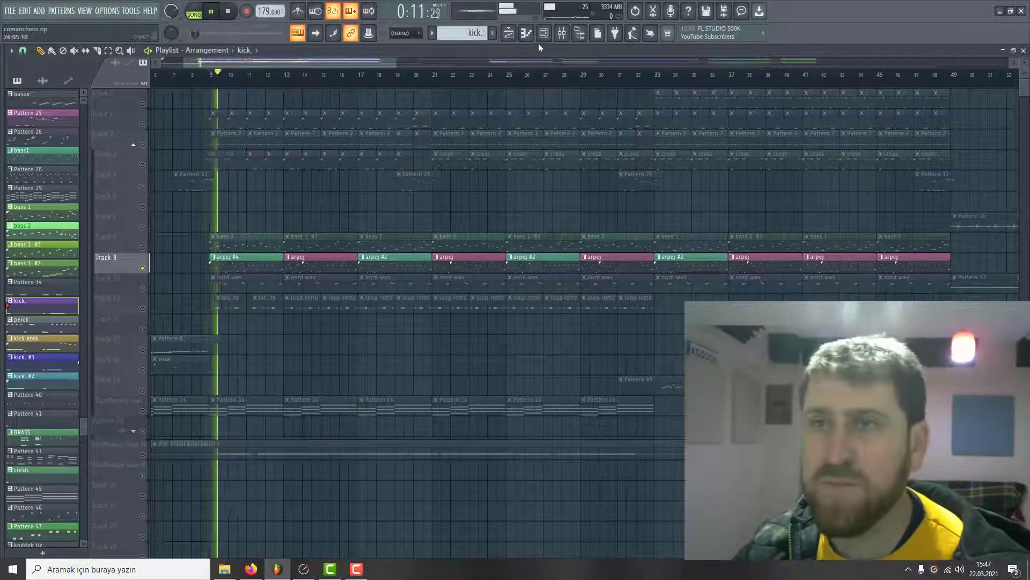
# Step: Open the Spire instrument from the channel rack, examine its patch while Track 9 plays, and stop playback
pyautogui.click(542, 42)
pyautogui.scroll(-3, 416, 263)
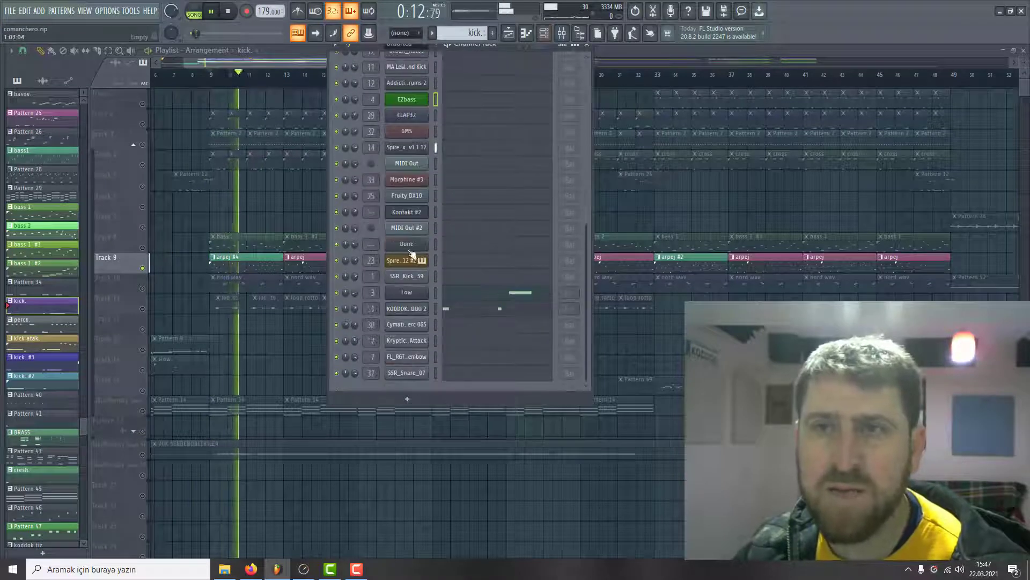
pyautogui.click(408, 149)
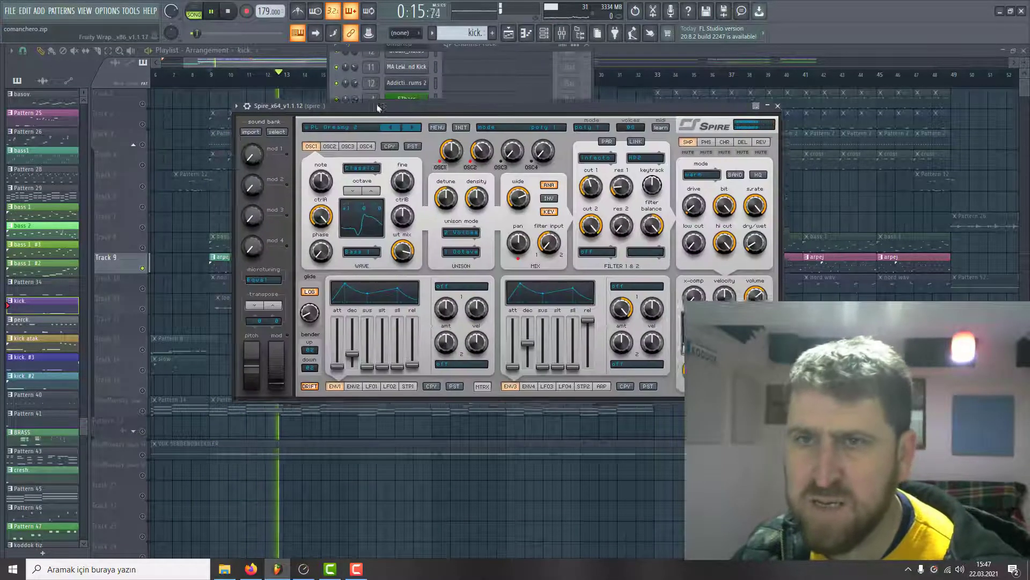
pyautogui.moveTo(379, 108); pyautogui.dragTo(475, 196)
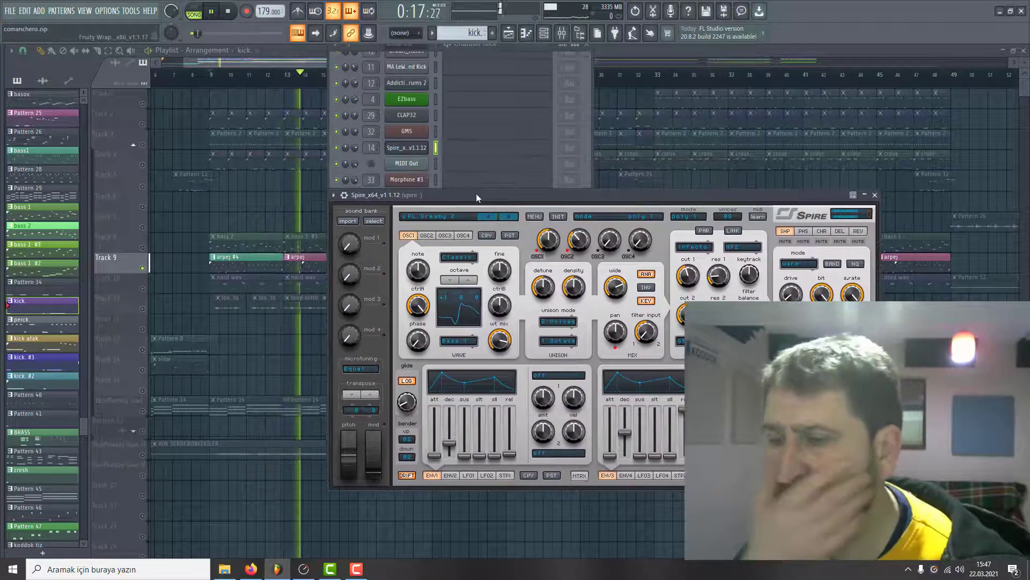
pyautogui.press('space')
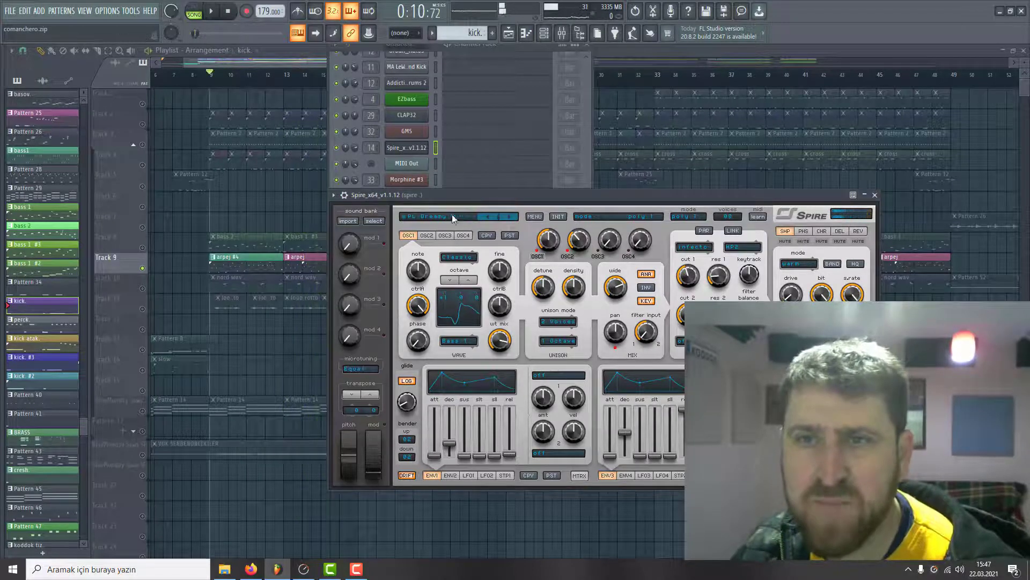
pyautogui.press('c')
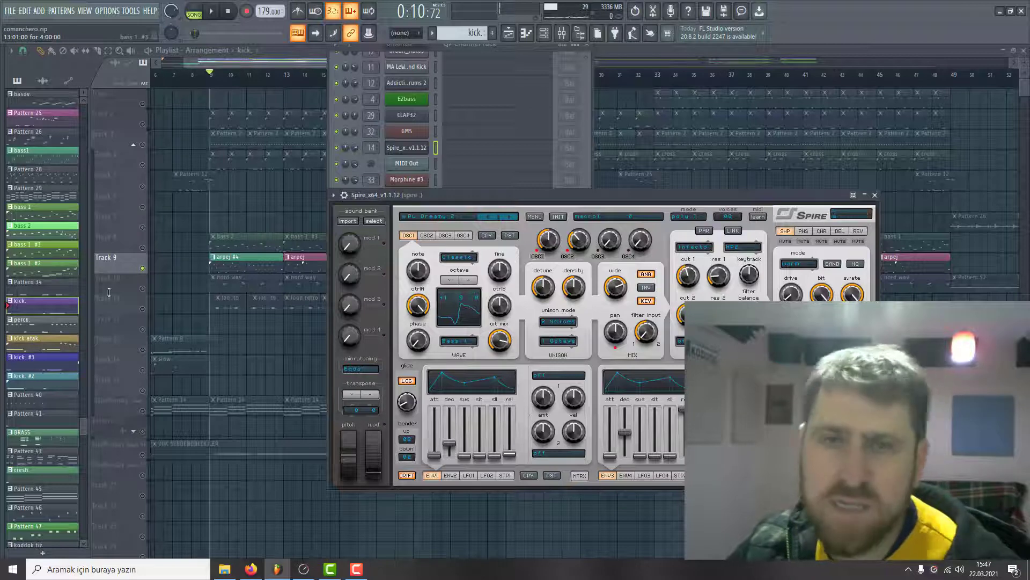
# Step: Solo Track 10, play it from bar 9 and open its nord wav pattern in the piano roll
pyautogui.click(136, 292)
pyautogui.press('space')
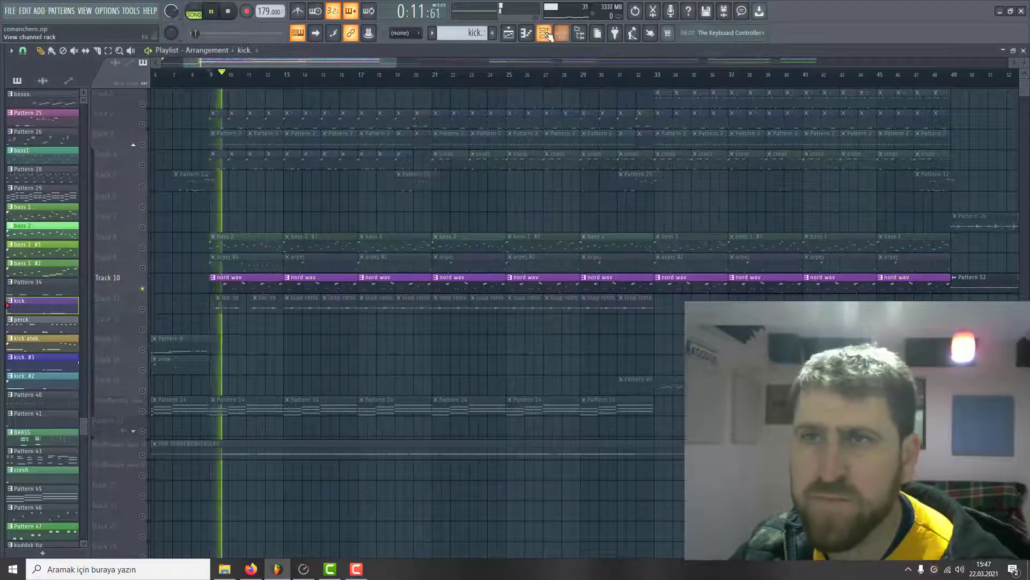
pyautogui.press('F6')
pyautogui.doubleClick(244, 286)
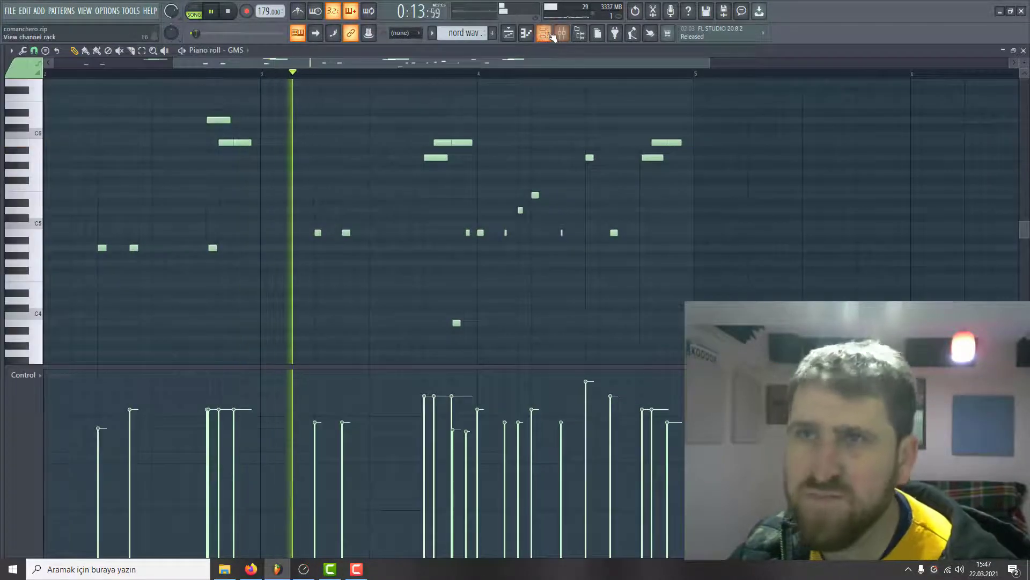
# Step: Open the GMS instrument from the channel rack, examine its settings during playback, and return to the playlist
pyautogui.click(544, 33)
pyautogui.click(406, 274)
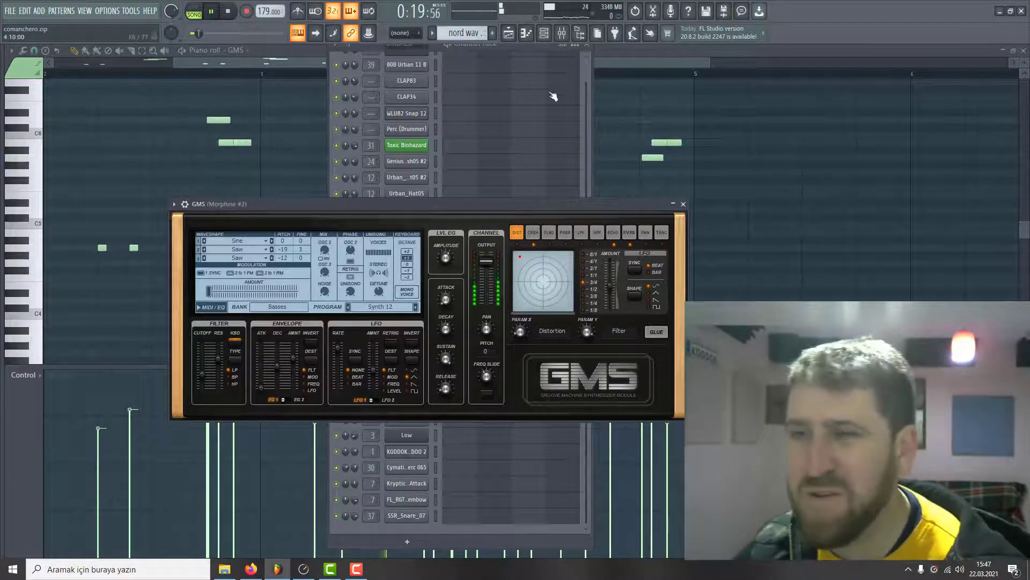
pyautogui.click(516, 34)
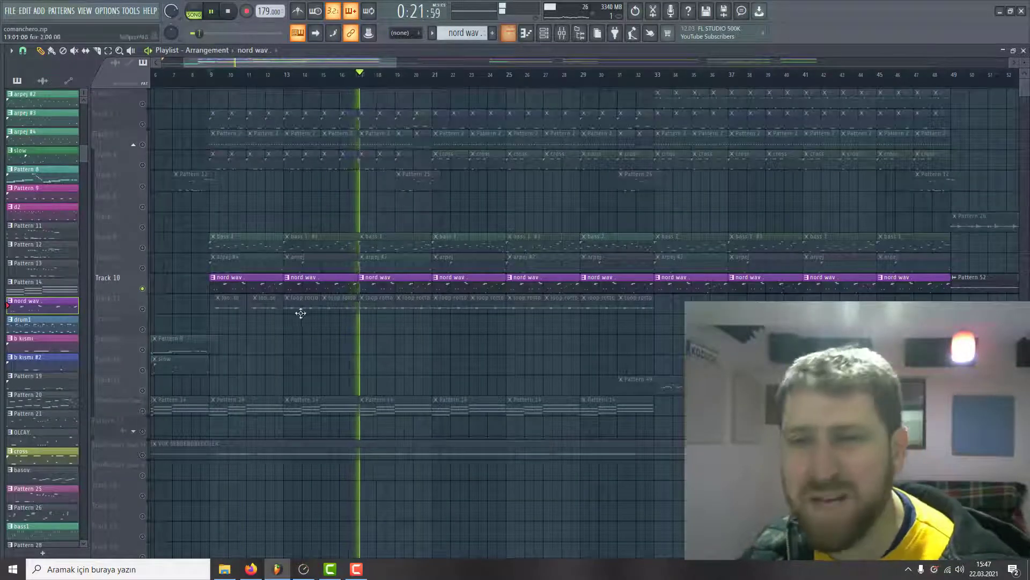
# Step: Solo Track 11 and play its loop clips from bar 9
pyautogui.press('space')
pyautogui.rightClick(142, 309)
pyautogui.press('space')
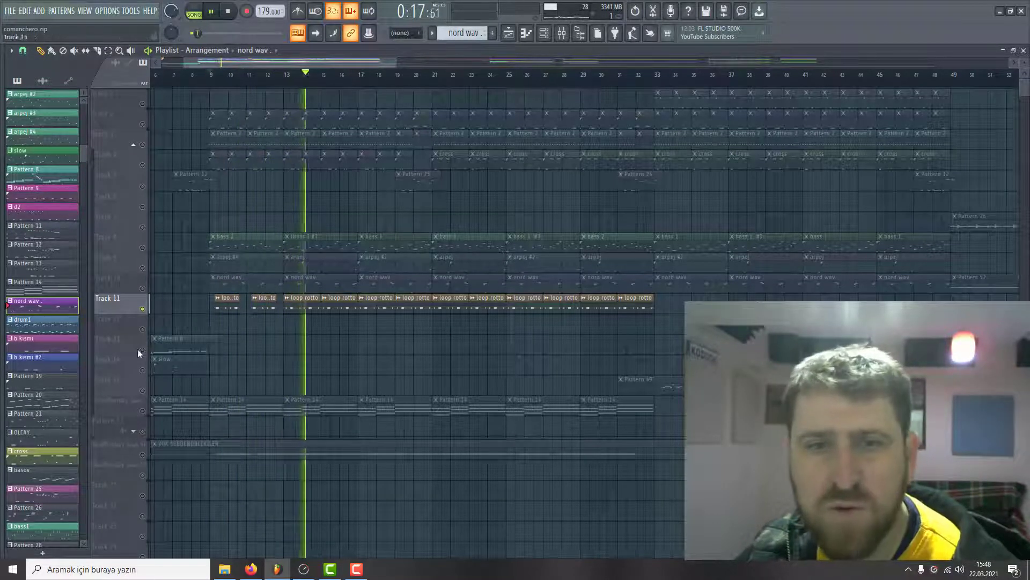
pyautogui.press('space')
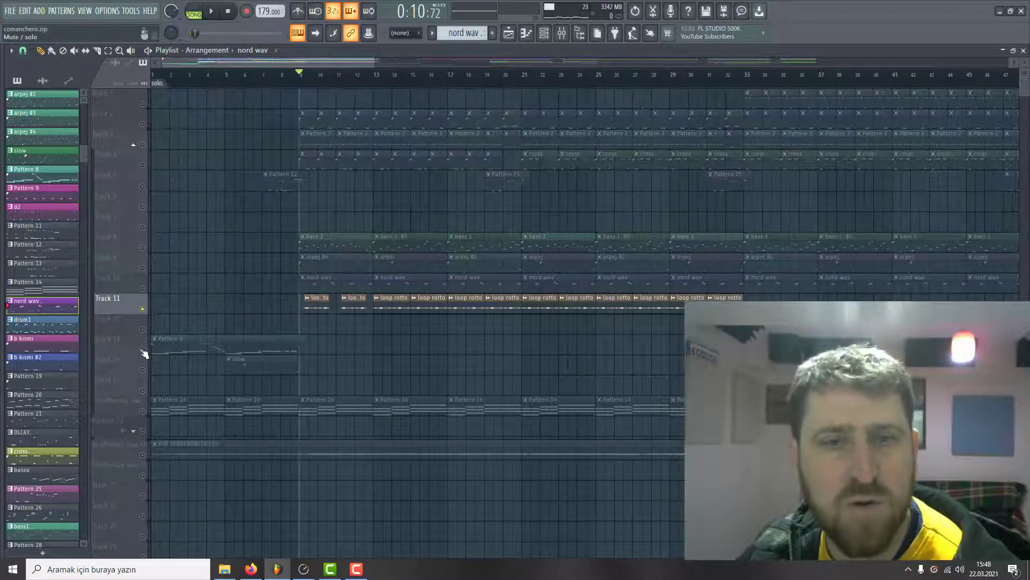
# Step: Solo Track 13, play Pattern 8 from the start, and examine its Morphine #3 notes in the piano roll
pyautogui.rightClick(142, 350)
pyautogui.doubleClick(196, 343)
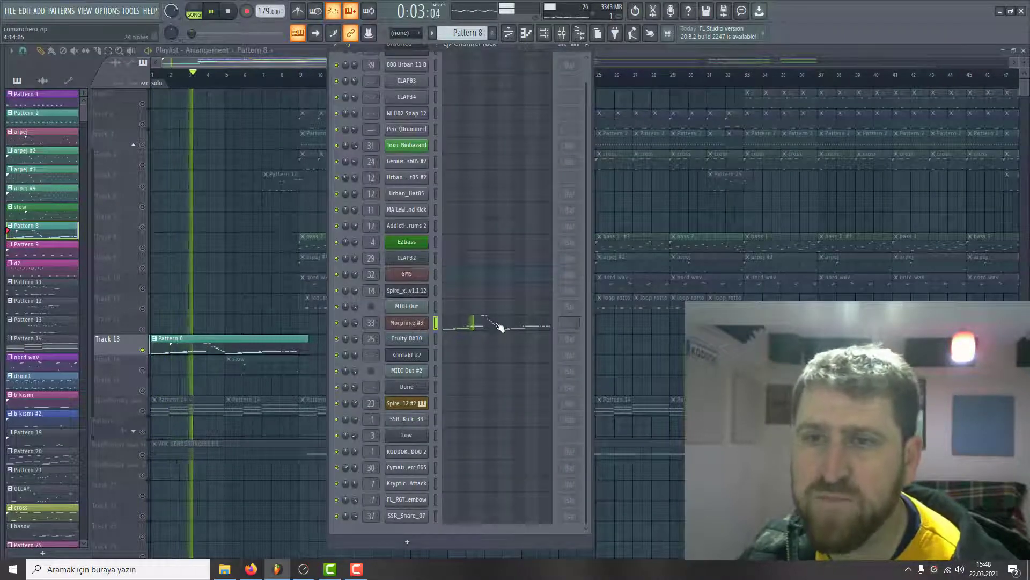
pyautogui.press('F7')
pyautogui.scroll(-4, 436, 225)
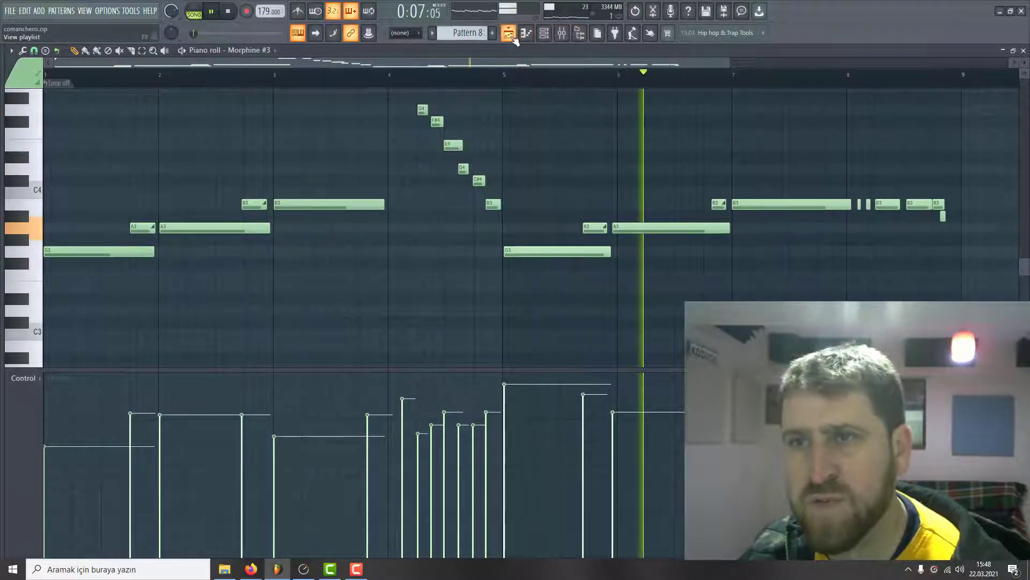
pyautogui.press('F5')
pyautogui.press('space')
# Step: Solo the BlueMonday Saws track, play it from the start and open its Pattern 14 notes
pyautogui.click(131, 409)
pyautogui.press('space')
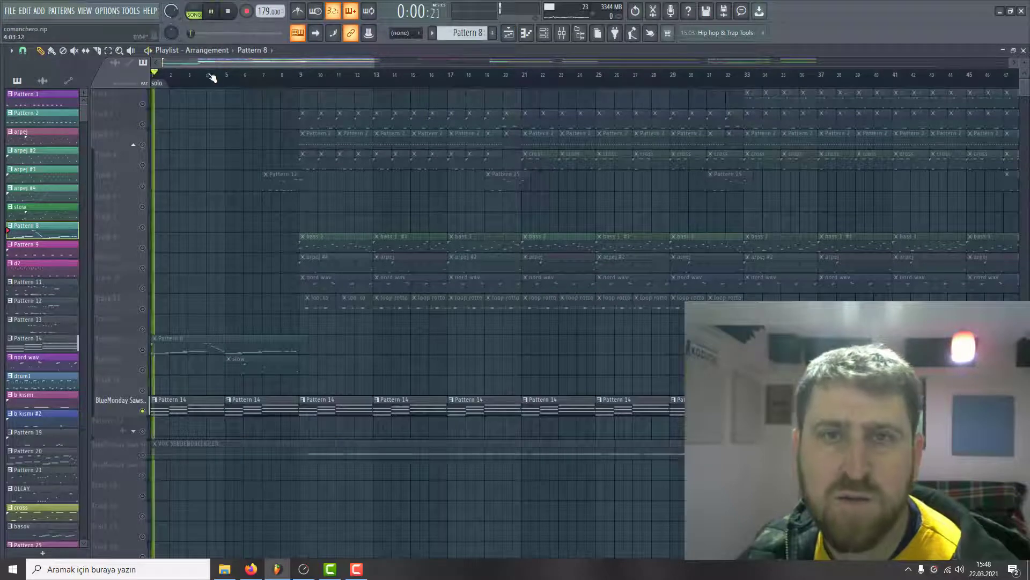
pyautogui.doubleClick(280, 401)
# Step: Open the Dune instrument from the channel rack, examine its okean pad patch, and return to the playlist with playback stopped
pyautogui.press('F6')
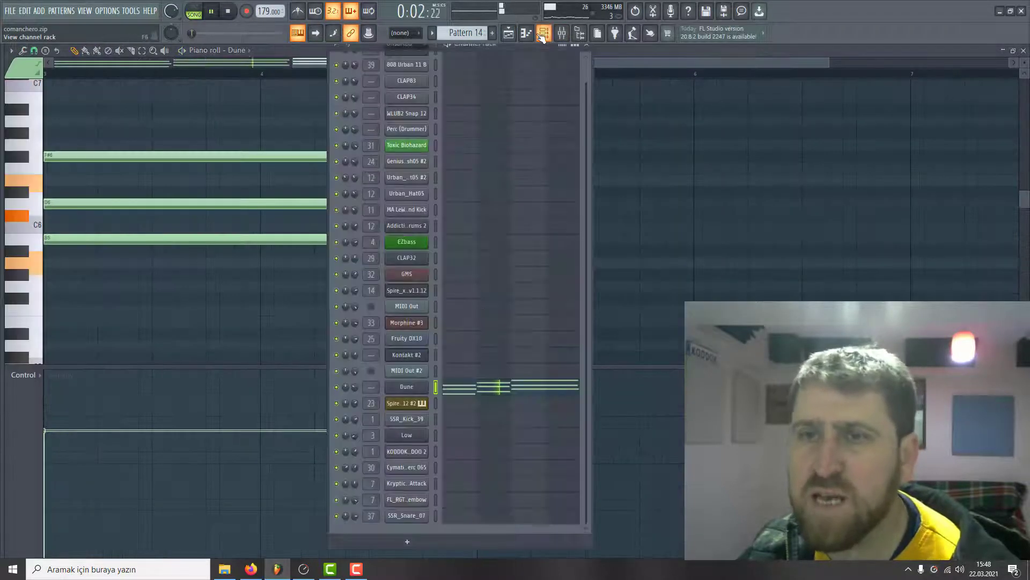
pyautogui.click(412, 391)
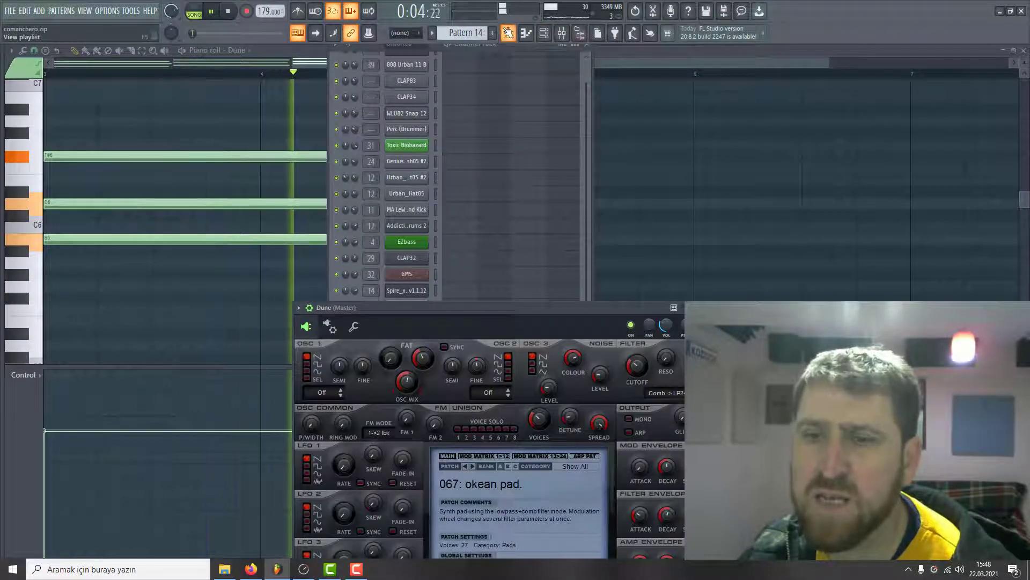
pyautogui.click(509, 33)
pyautogui.press('space')
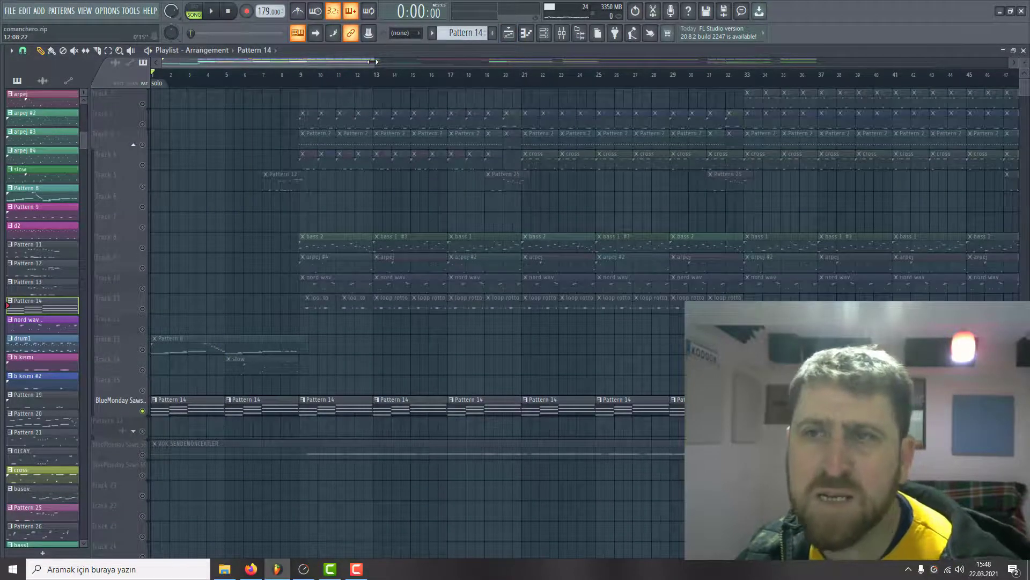
# Step: Show the whole arrangement, unsolo the BlueMonday Saws track and play the full mix from bar 33
pyautogui.moveTo(373, 62); pyautogui.dragTo(344, 312)
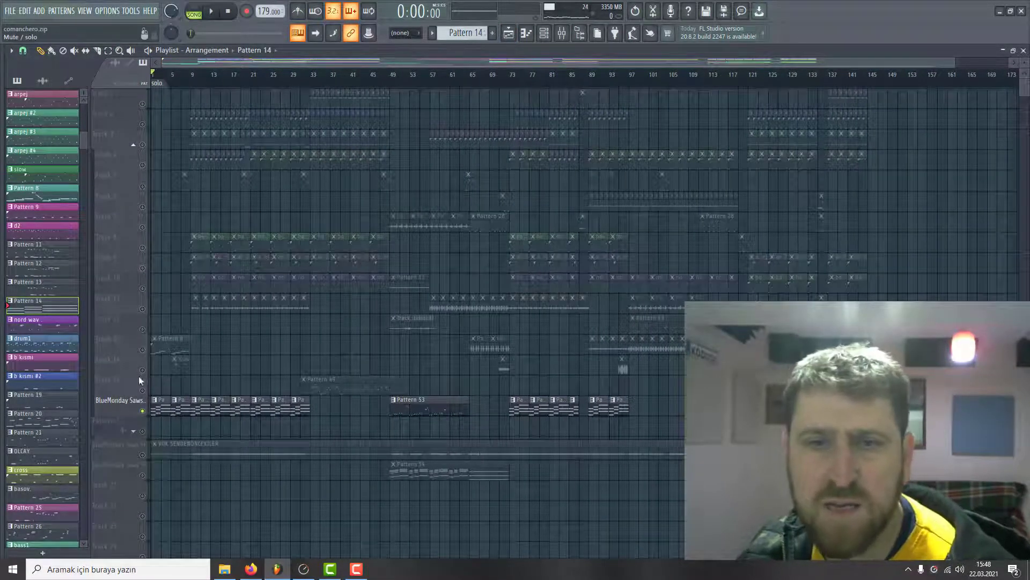
pyautogui.rightClick(142, 411)
pyautogui.click(317, 81)
pyautogui.press('space')
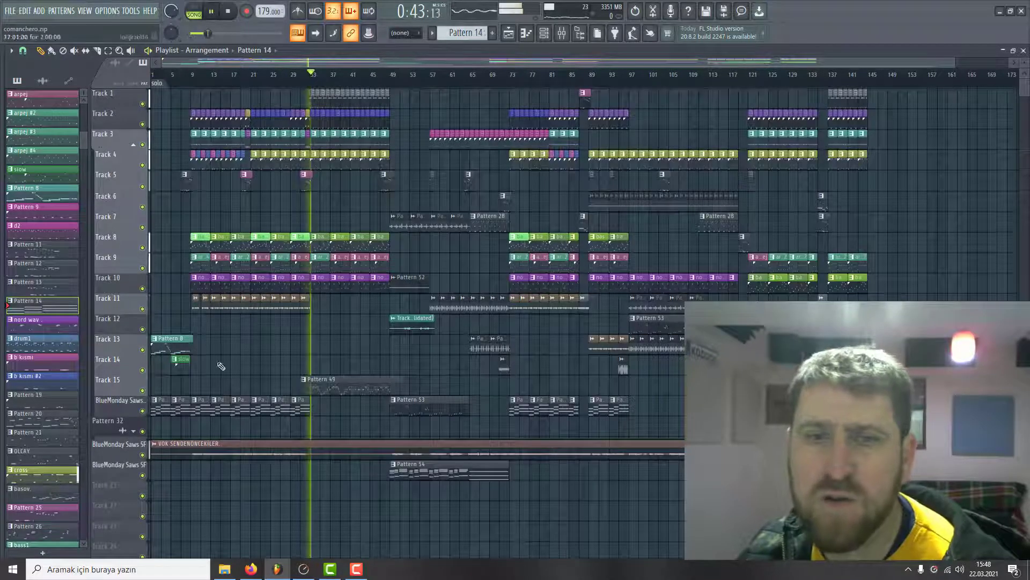
# Step: Solo Track 15 to audition Pattern 49, restore all tracks and stop playback
pyautogui.rightClick(142, 391)
pyautogui.rightClick(144, 391)
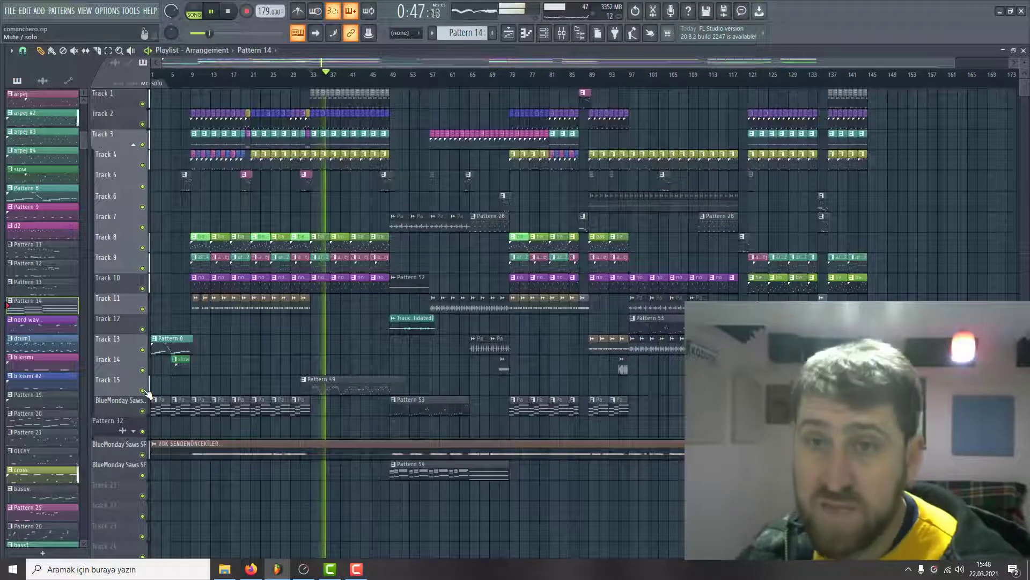
pyautogui.press('space')
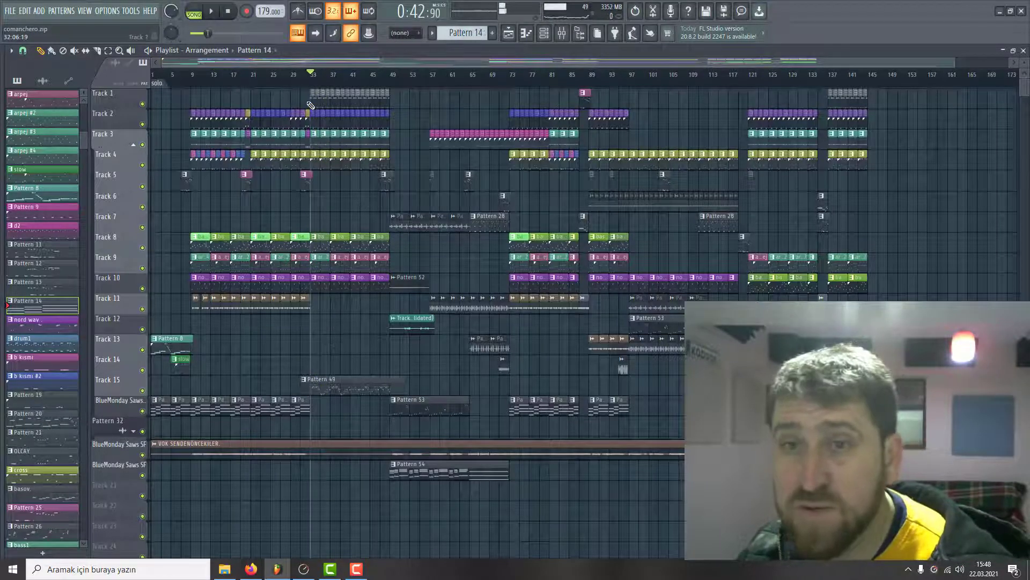
# Step: Solo Track 7 and play its clips from bar 49
pyautogui.click(407, 80)
pyautogui.press('space')
pyautogui.rightClick(142, 227)
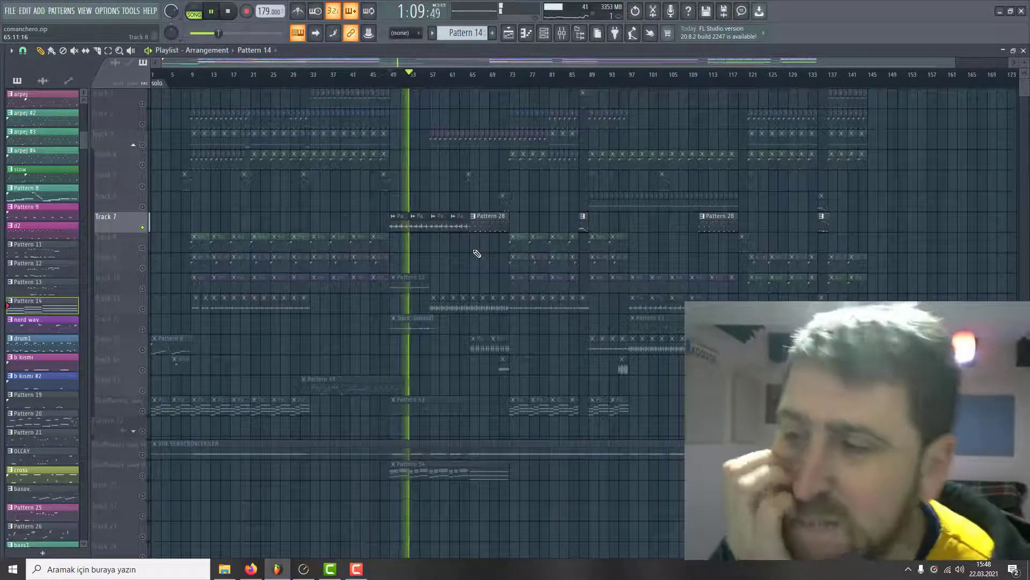
pyautogui.press('space')
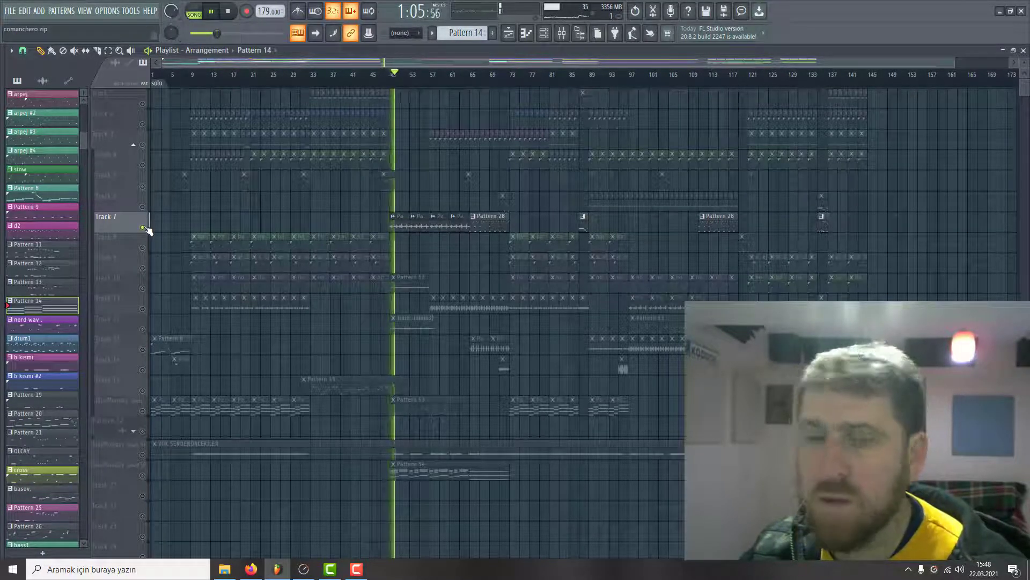
pyautogui.press('space')
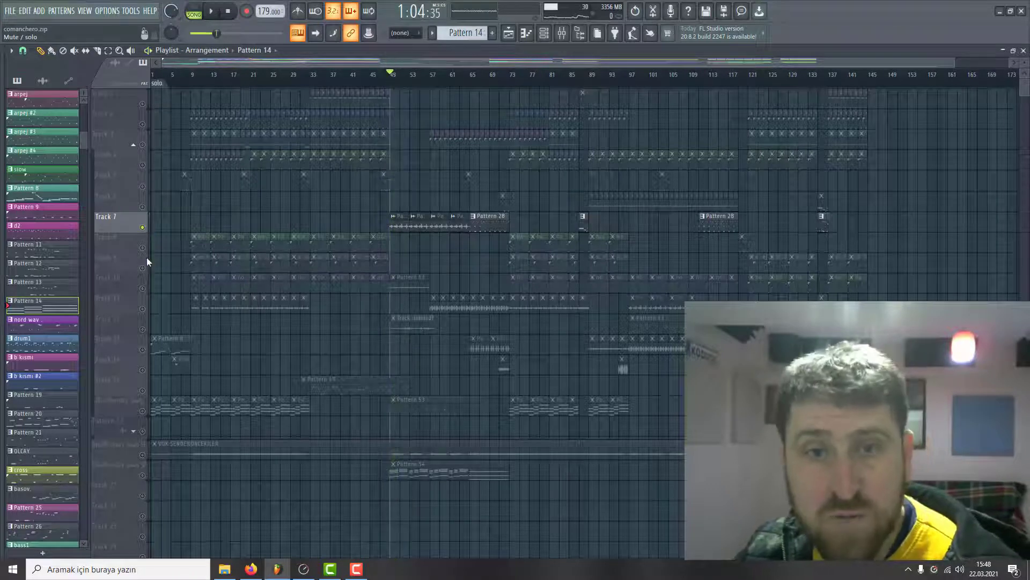
# Step: Solo Track 10 and then Track 12, playing the section from bar 49
pyautogui.keyDown('ctrl'); pyautogui.click(142, 288); pyautogui.keyUp('ctrl')
pyautogui.press('space')
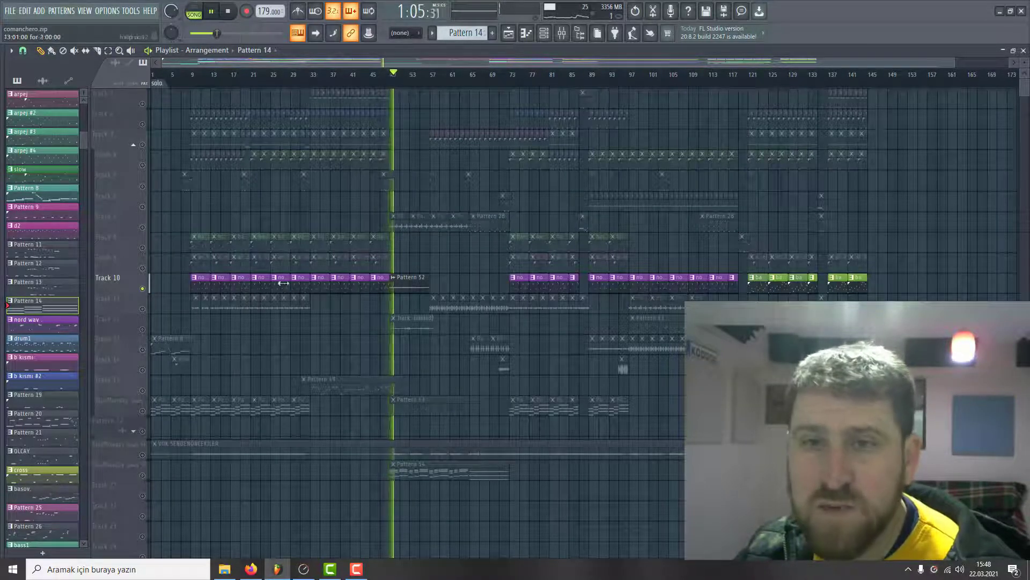
pyautogui.keyDown('ctrl'); pyautogui.click(142, 329); pyautogui.keyUp('ctrl')
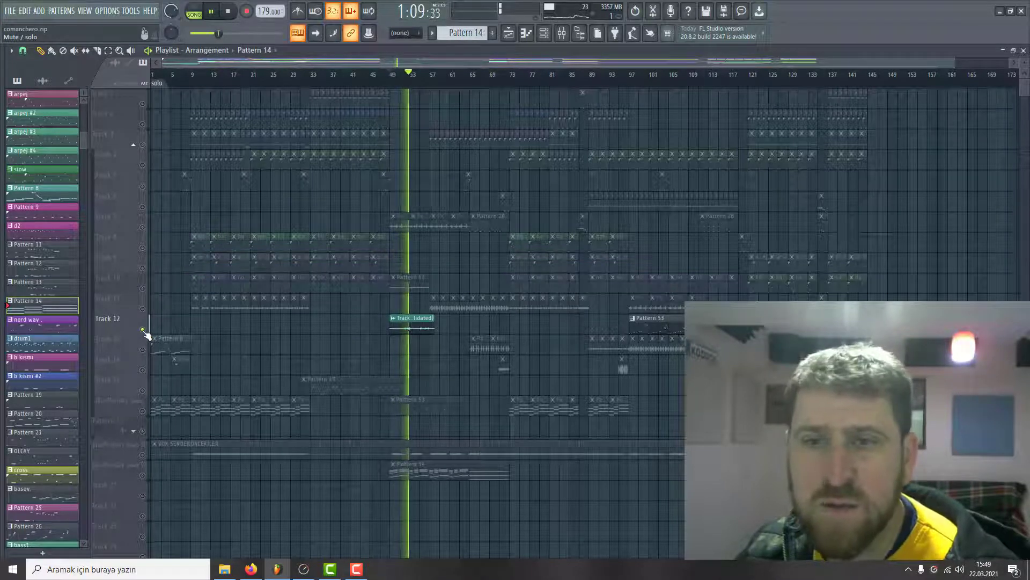
pyautogui.press('space')
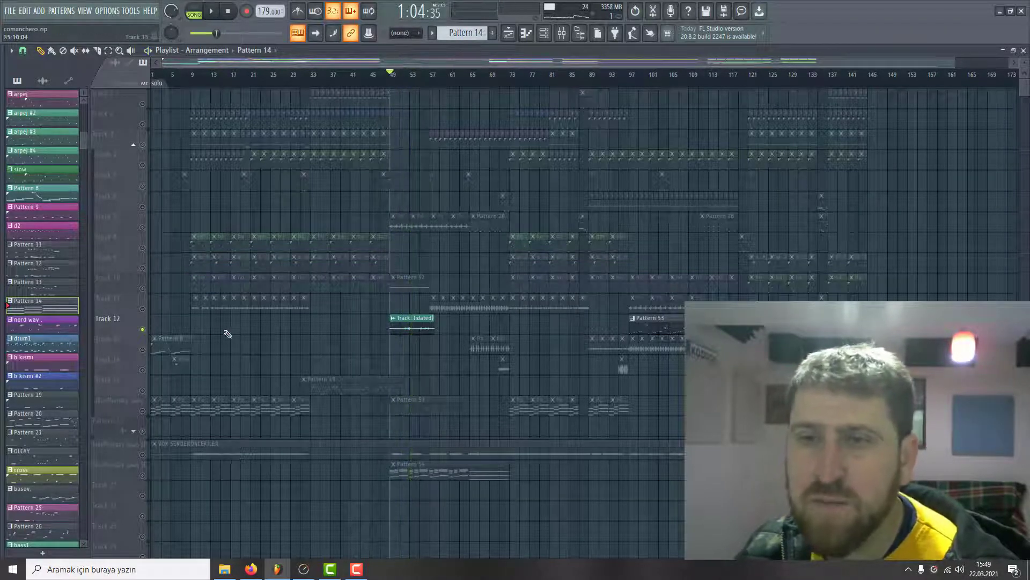
# Step: Audition Track 11 solo from bar 57, then Track 7 solo, and restore all tracks
pyautogui.keyDown('ctrl'); pyautogui.click(143, 309); pyautogui.keyUp('ctrl')
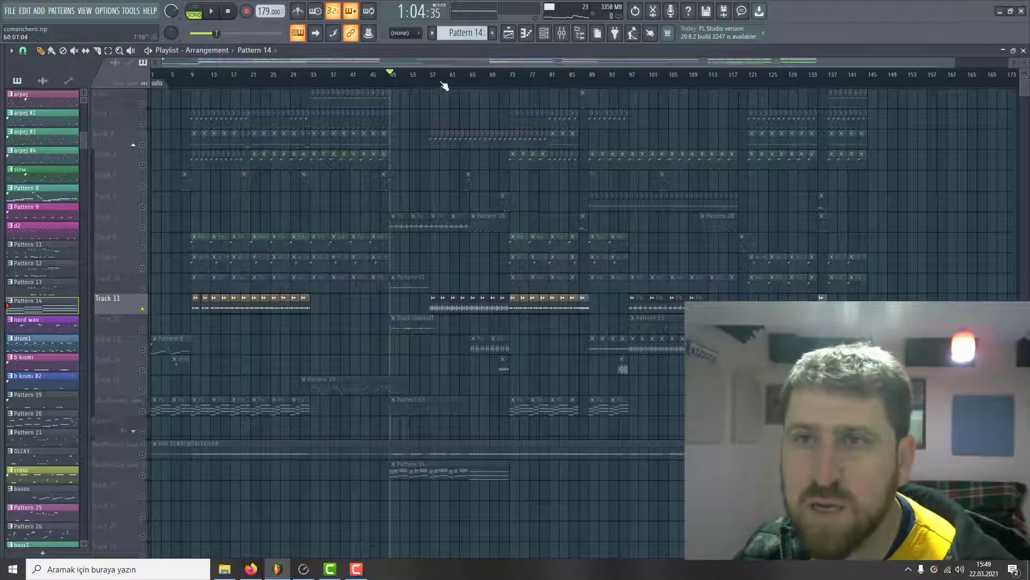
pyautogui.moveTo(436, 75); pyautogui.dragTo(432, 76)
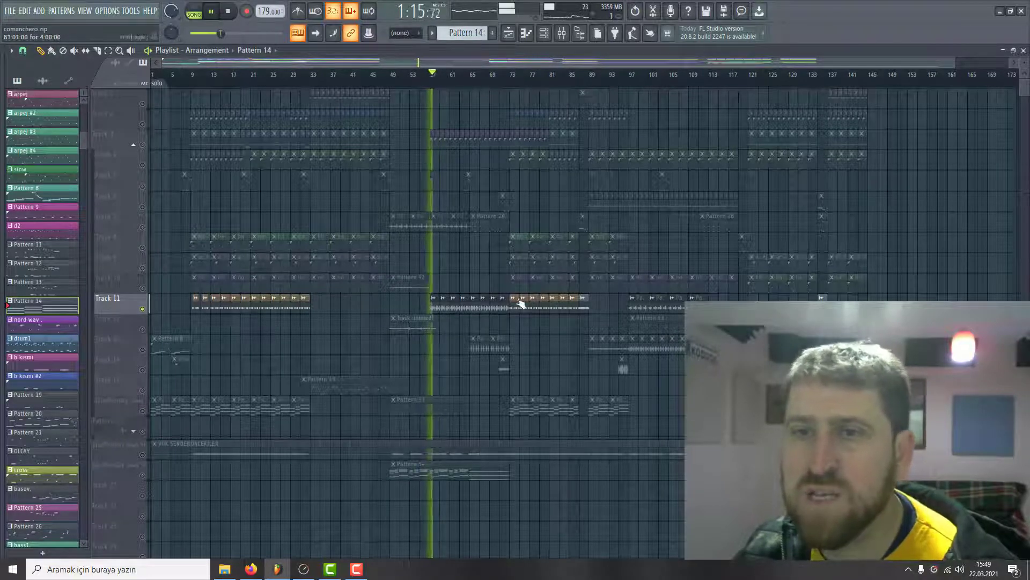
pyautogui.keyDown('ctrl'); pyautogui.click(143, 227); pyautogui.keyUp('ctrl')
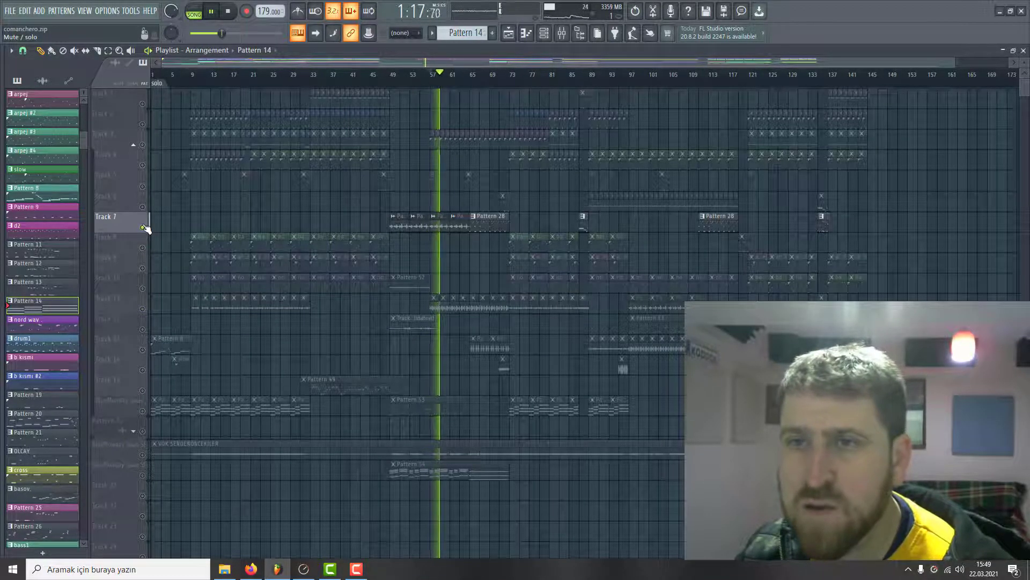
pyautogui.keyDown('ctrl'); pyautogui.click(143, 227); pyautogui.keyUp('ctrl')
# Step: Play the full mix from bars 65, 77 and 87, stop playback, and return the playhead to bar 9
pyautogui.click(475, 75)
pyautogui.click(530, 75)
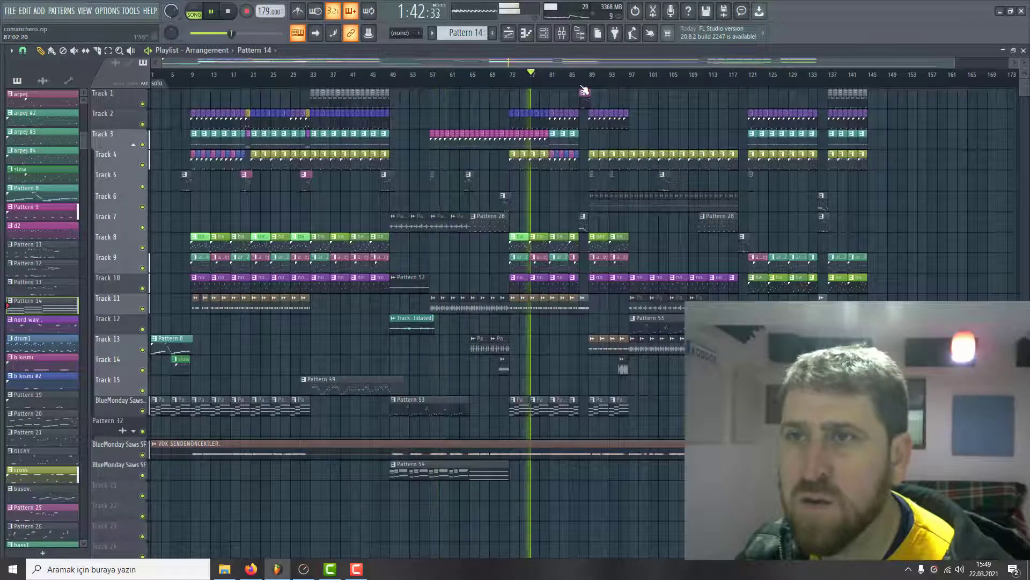
pyautogui.click(580, 75)
pyautogui.press('space')
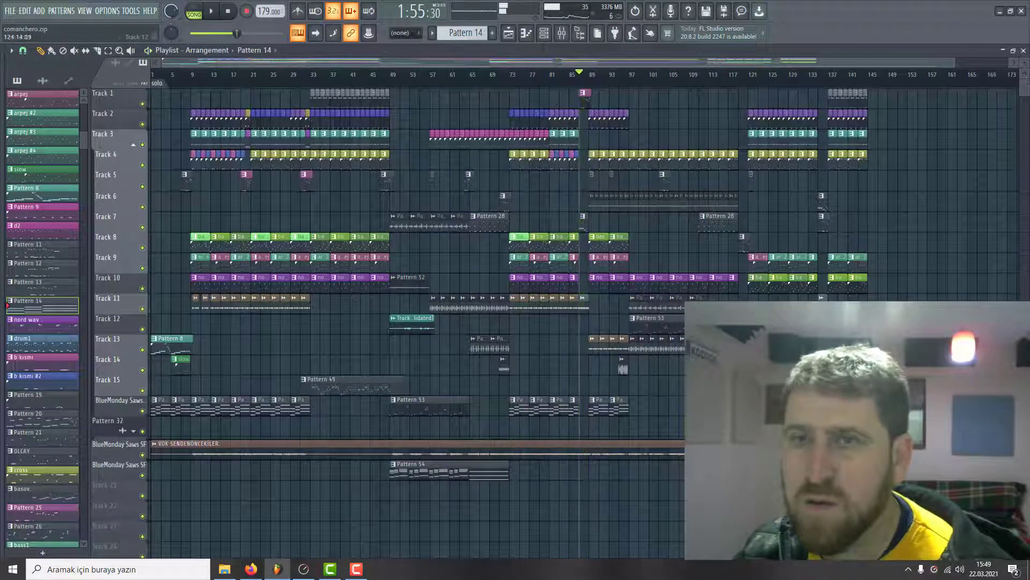
pyautogui.click(188, 79)
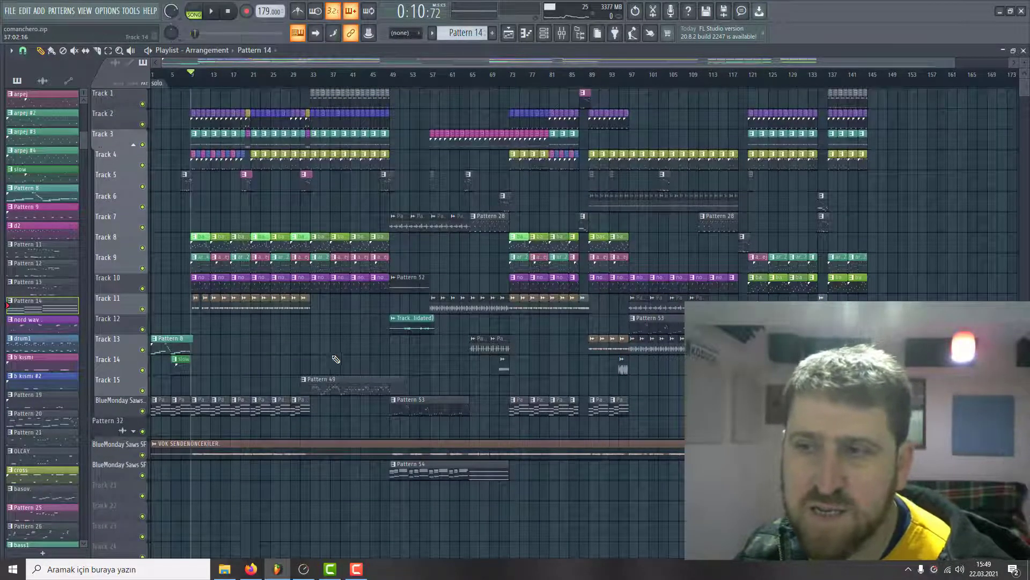
# Step: Play the full mix from bar 9 and bring up the RME TotalMix FX mixer to check the output levels
pyautogui.press('space')
pyautogui.click(303, 569)
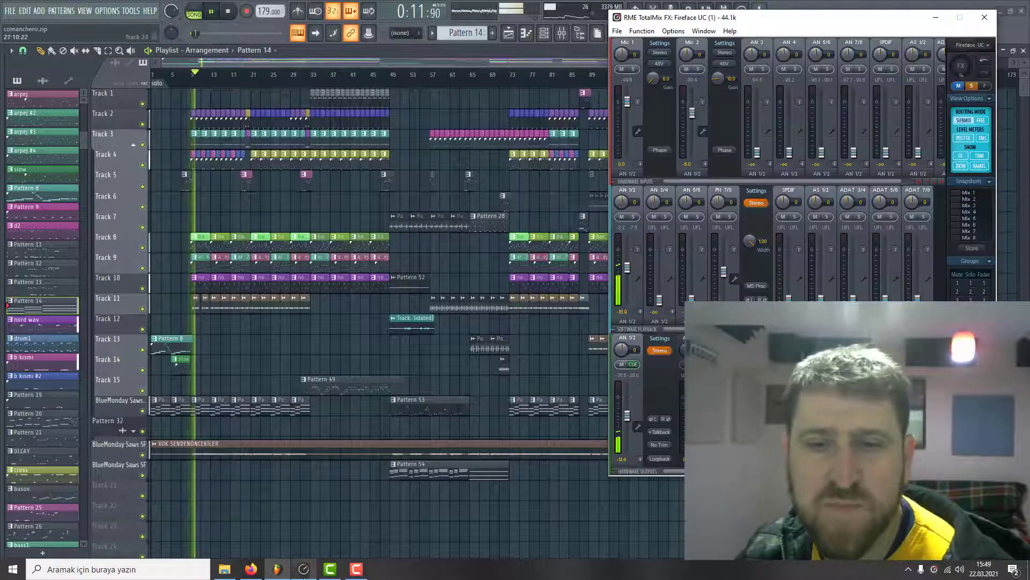
# Step: Inspect the VOK SENDENÖNCEKİLER vocal clip's channel settings and its levels adjustment page, close them, and stop playback
pyautogui.doubleClick(269, 447)
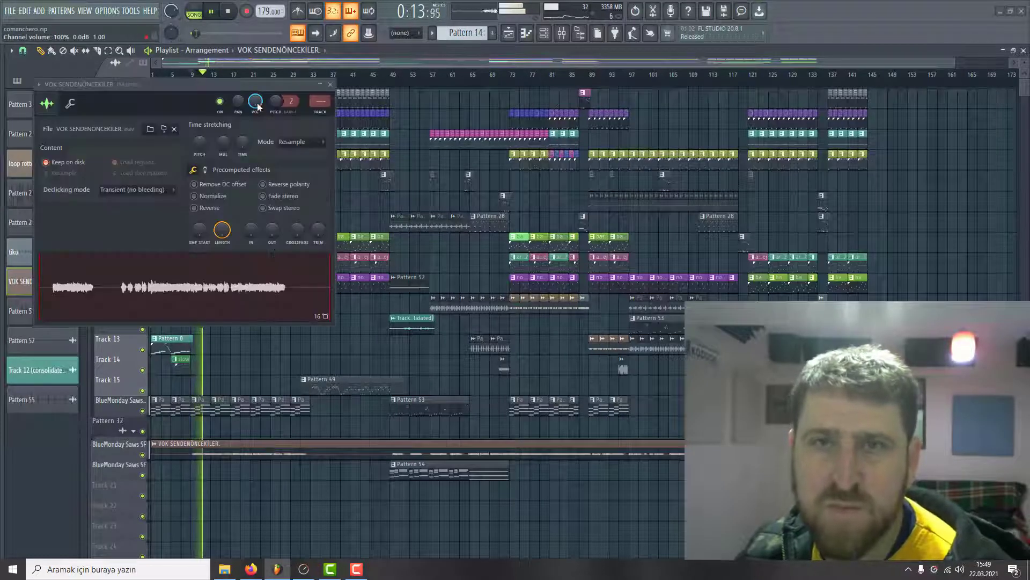
pyautogui.click(69, 103)
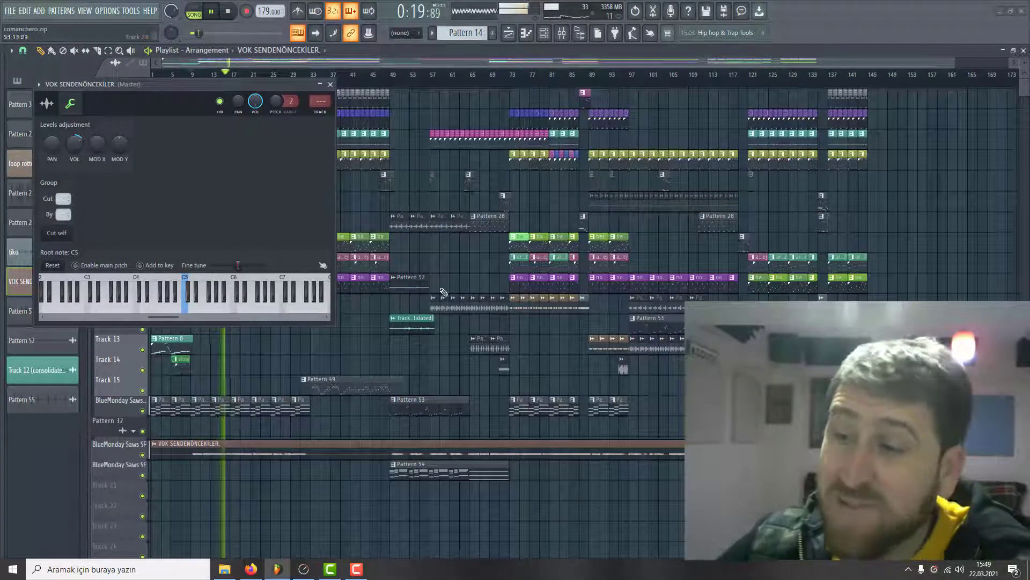
pyautogui.click(330, 85)
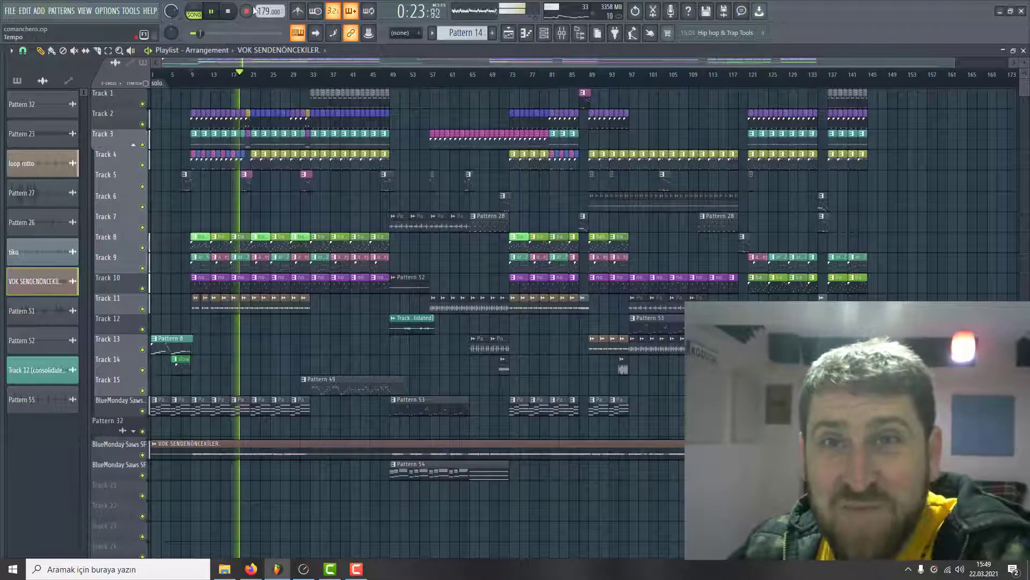
pyautogui.click(230, 10)
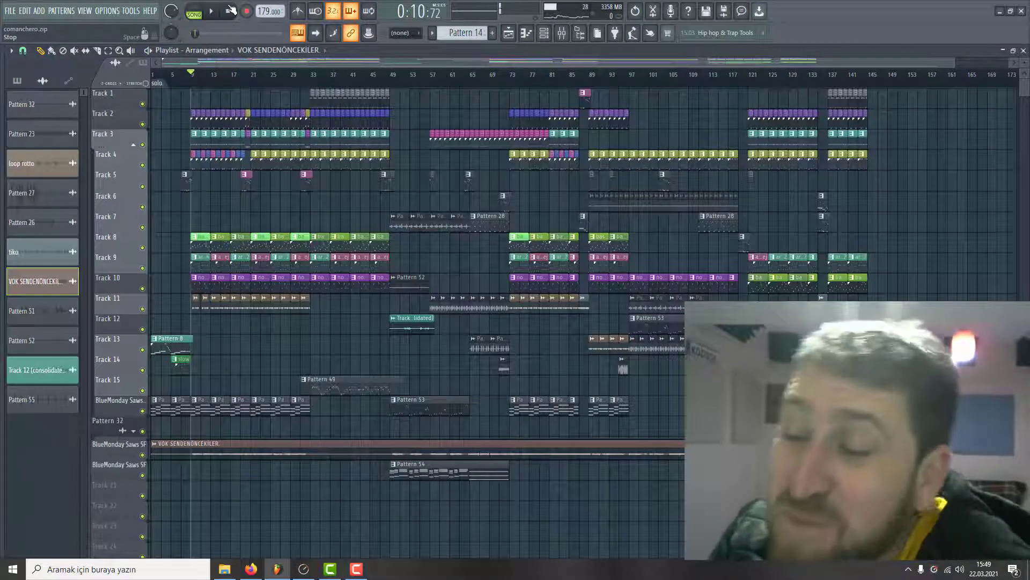
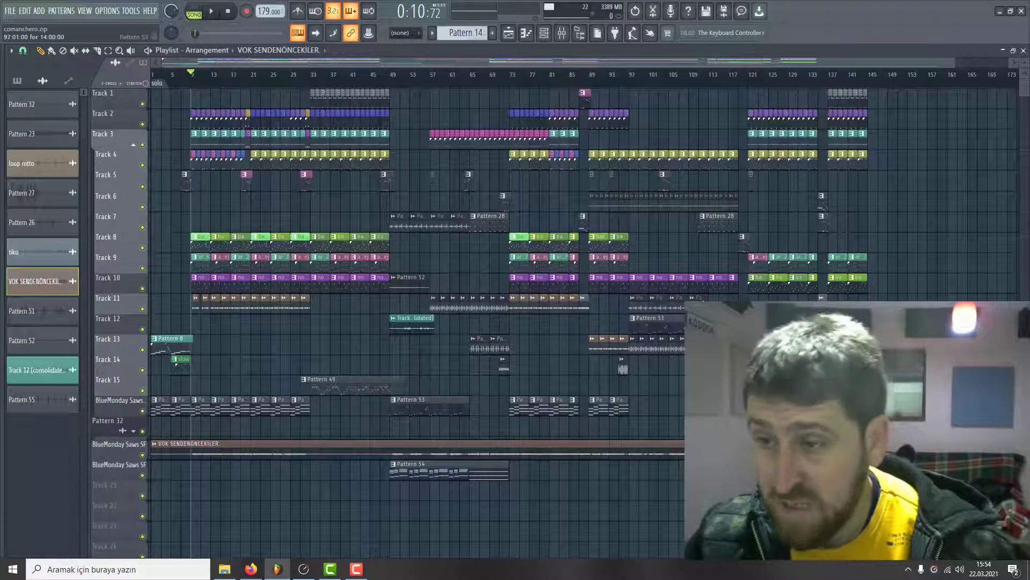
# Step: Move the playhead to bar 124 and on to bar 135 near the end of the arrangement
pyautogui.click(777, 85)
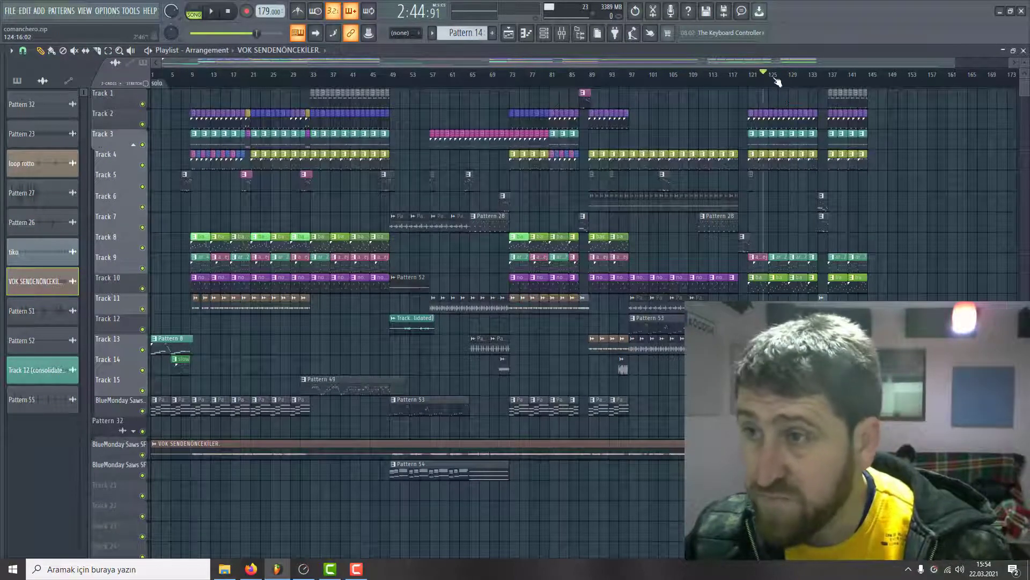
pyautogui.click(826, 78)
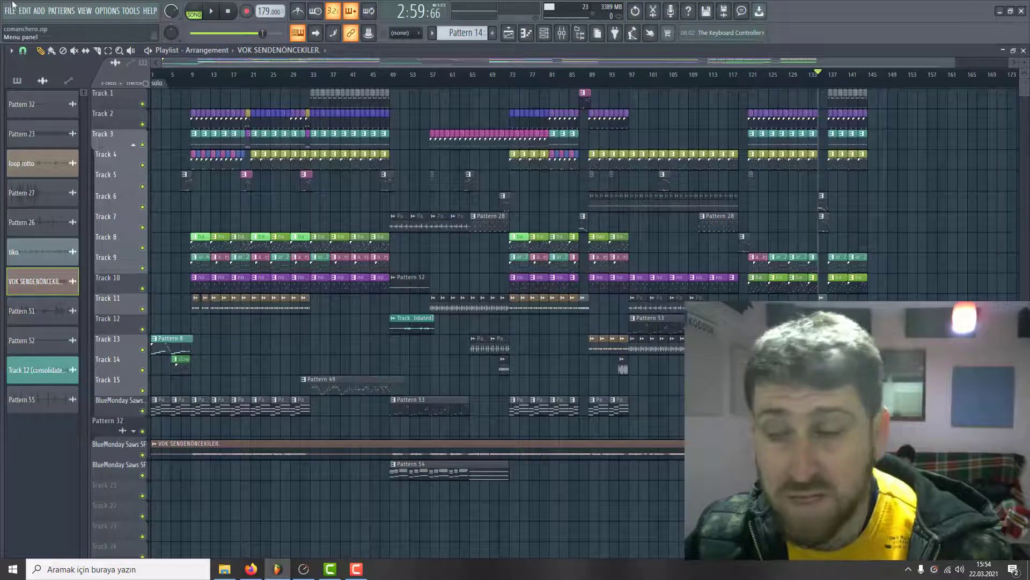